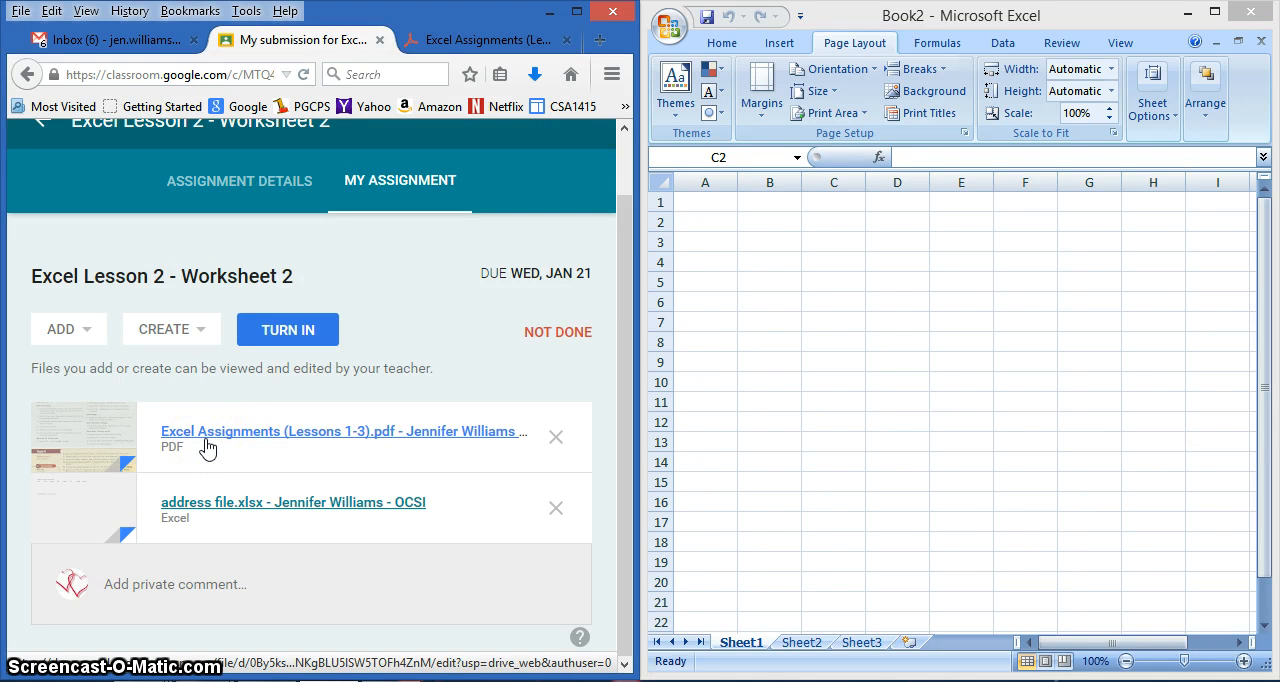
- Open the Excel Assignments (Lessons 1-3) PDF and look over its worksheet instructions
{"action": "left_click", "coordinate": [218, 446]}
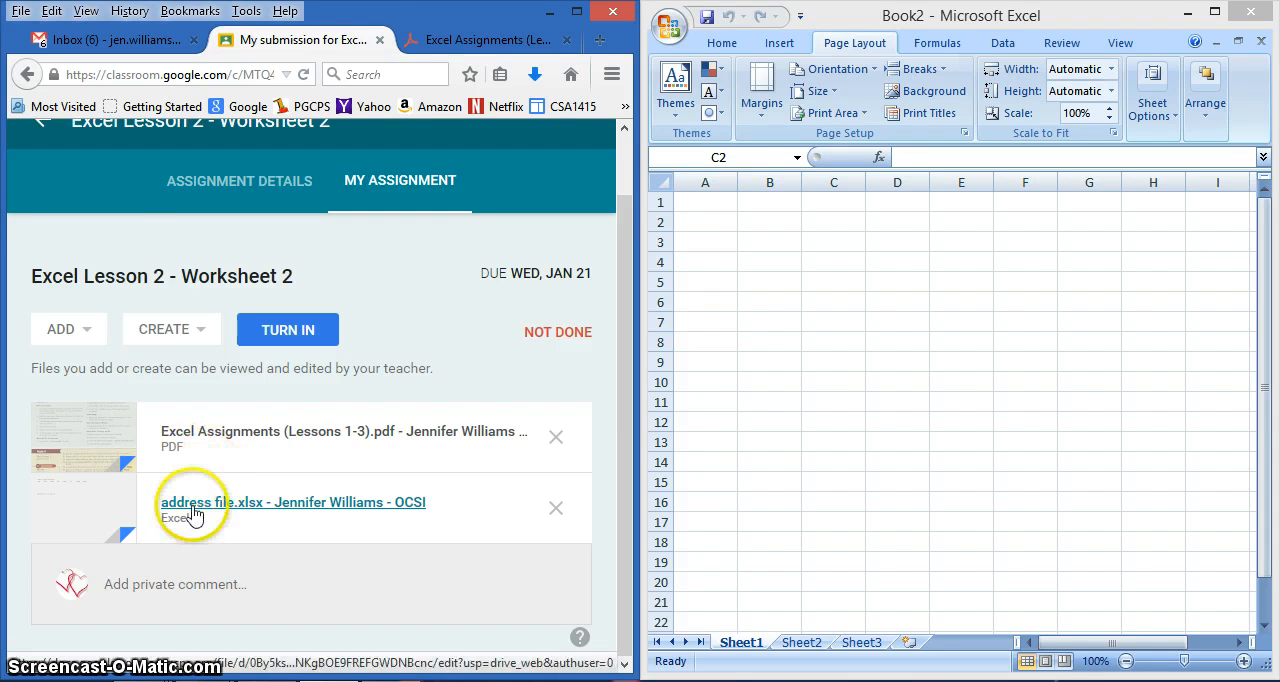
{"action": "left_click", "coordinate": [450, 40]}
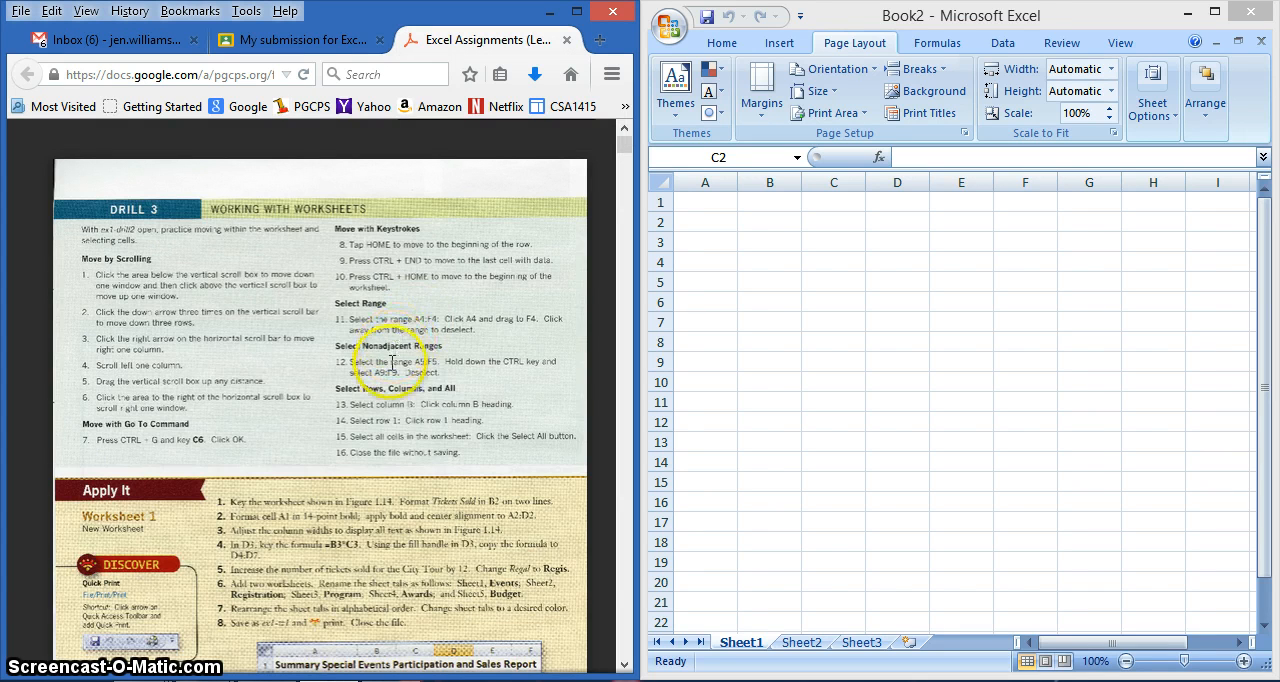
{"action": "scroll", "coordinate": [409, 380], "scroll_direction": "down", "scroll_amount": 1}
{"action": "scroll", "coordinate": [409, 380], "scroll_direction": "down", "scroll_amount": 1}
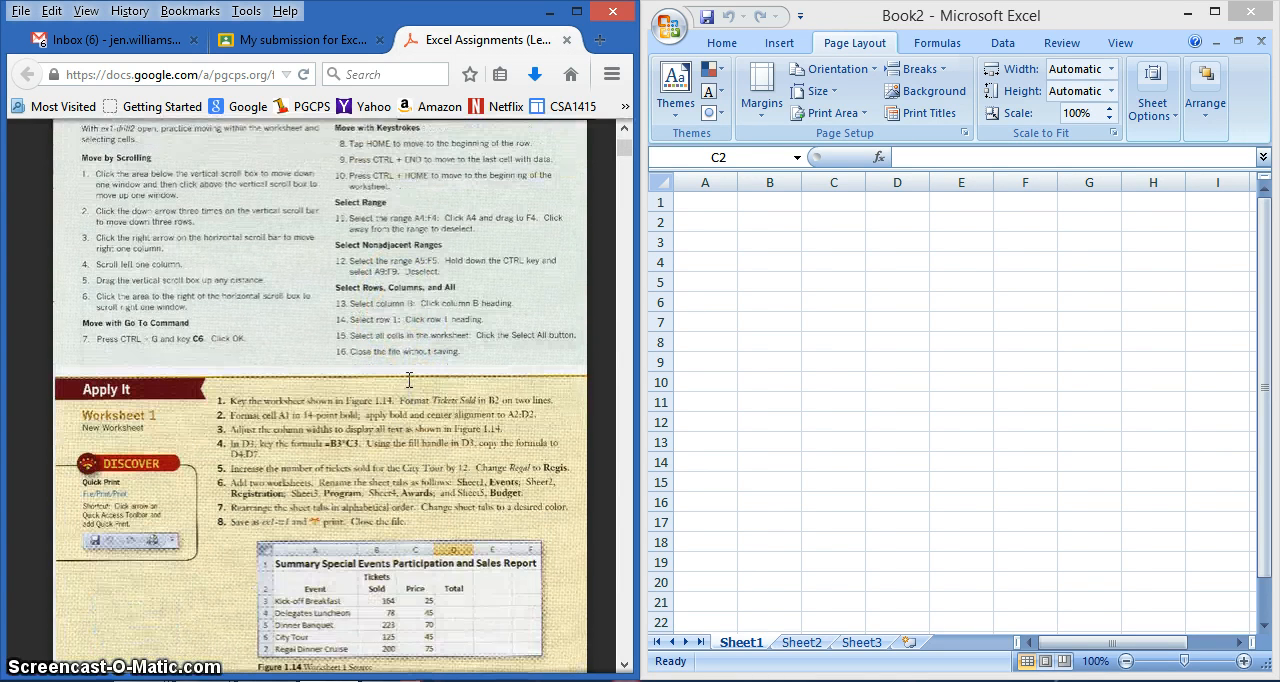
- Download the attached address file.xlsx from the assignment submission page, open it in Excel, and close its browser preview
{"action": "left_click", "coordinate": [291, 40]}
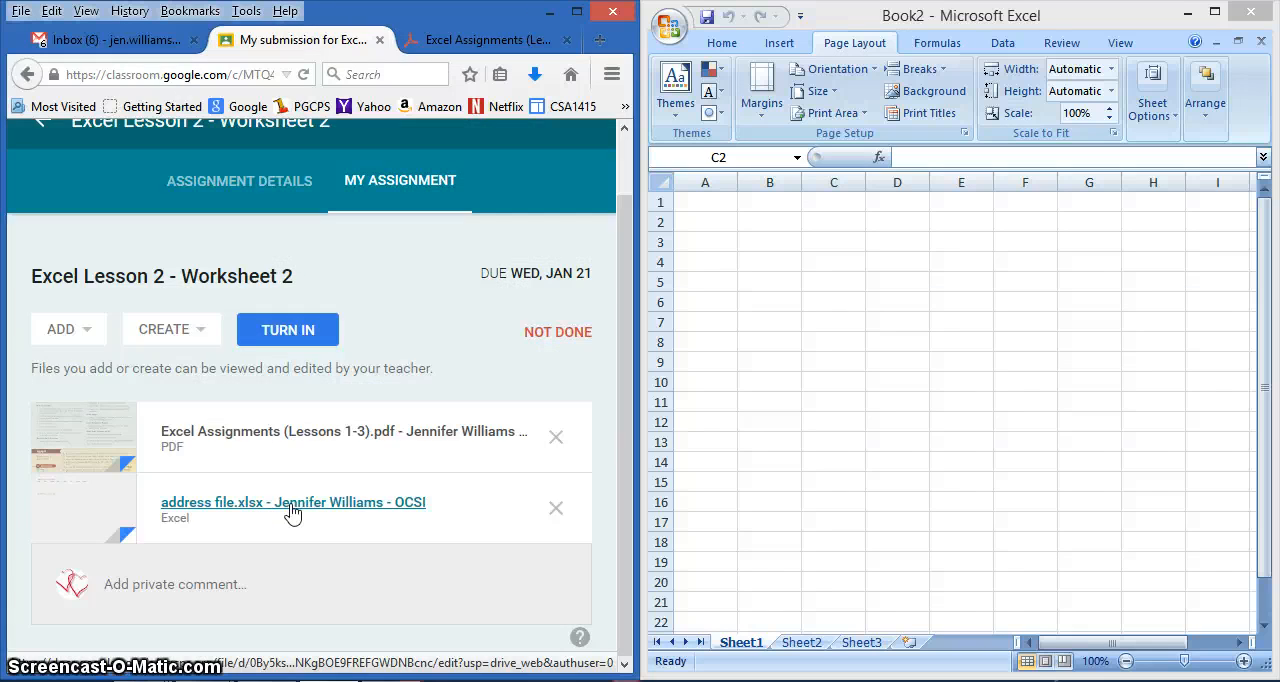
{"action": "left_click", "coordinate": [291, 508]}
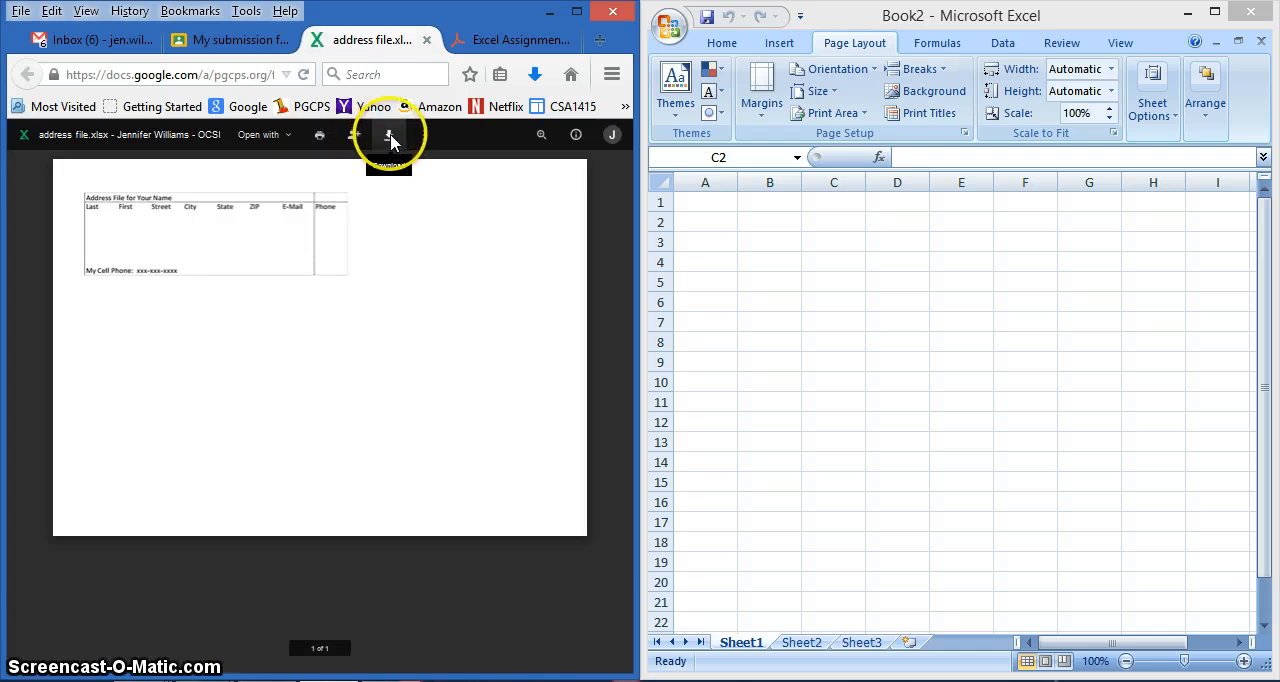
{"action": "left_click", "coordinate": [390, 134]}
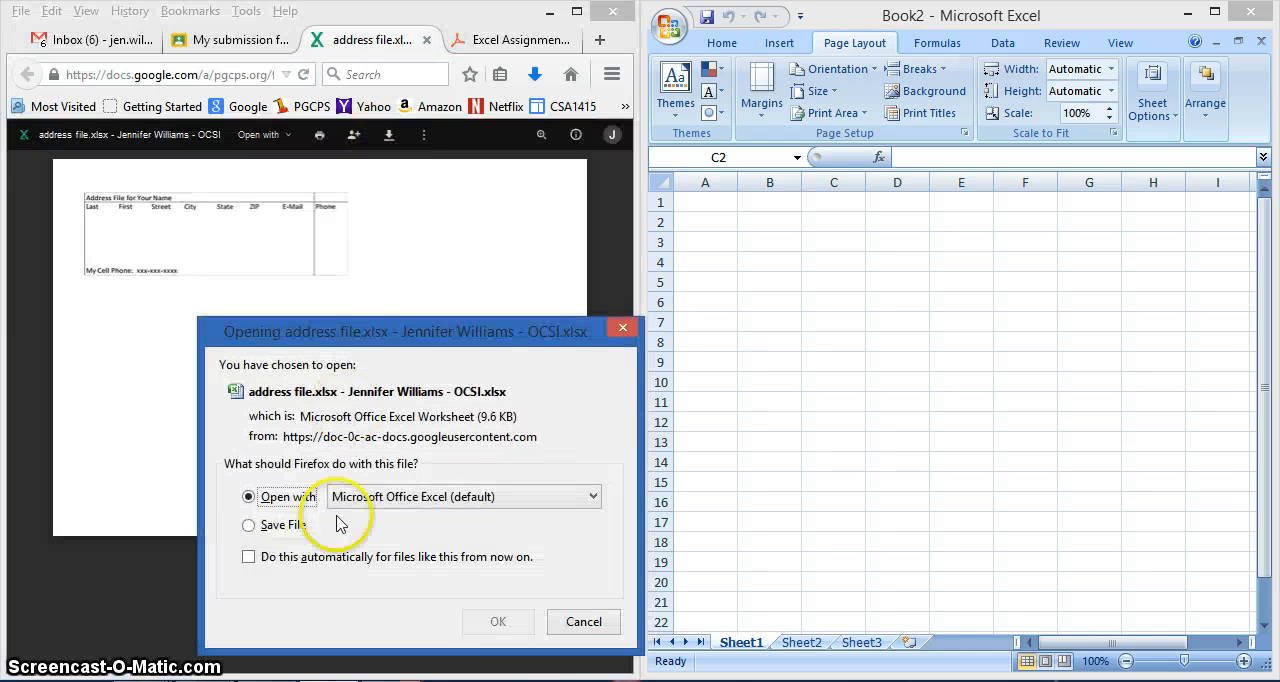
{"action": "left_click", "coordinate": [492, 621]}
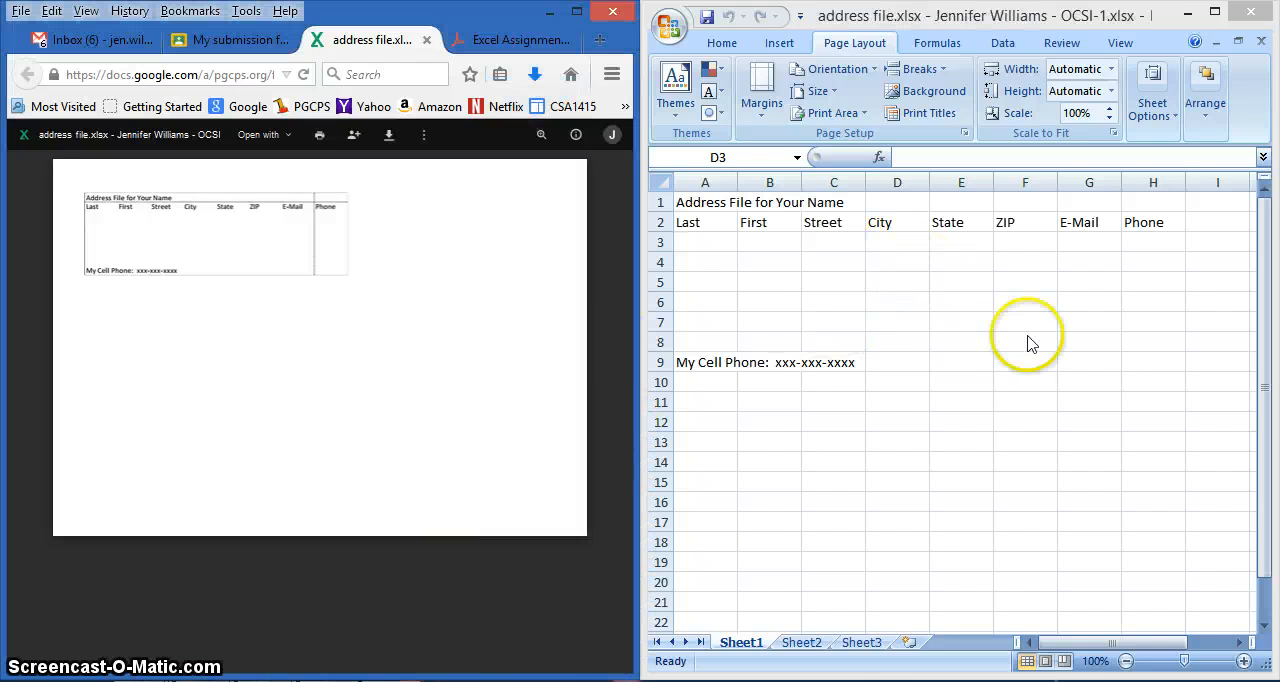
{"action": "left_click", "coordinate": [427, 40]}
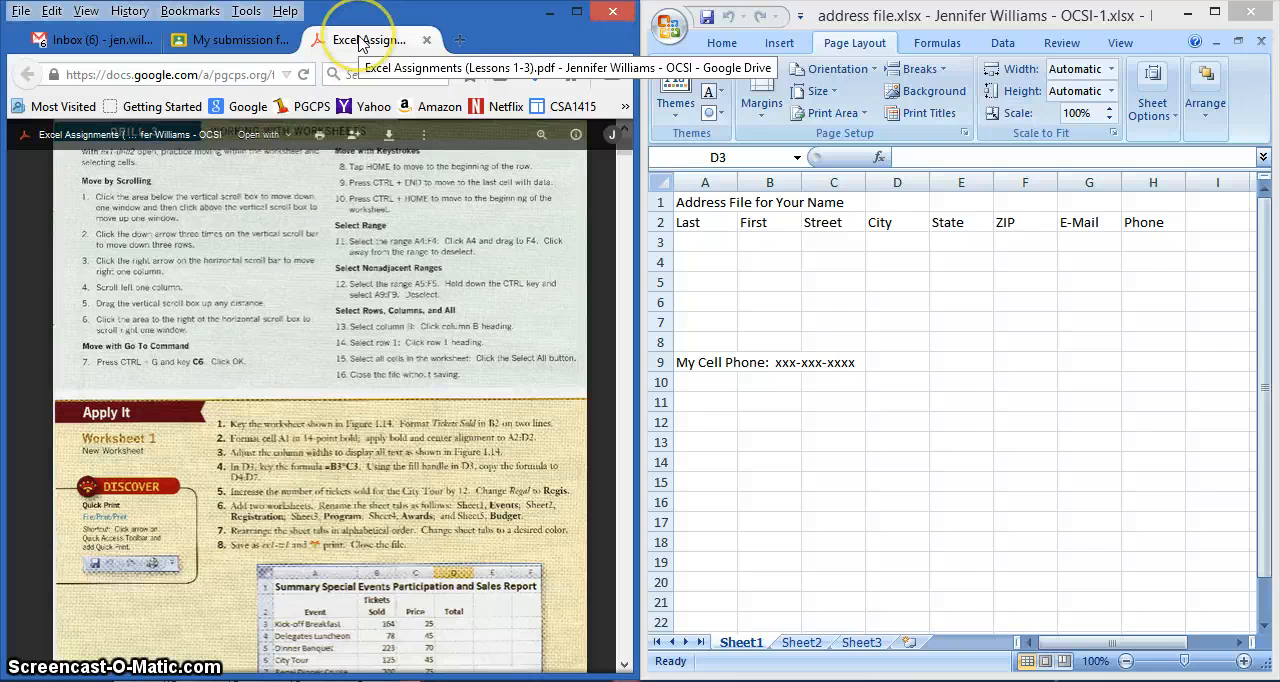
{"action": "scroll", "coordinate": [314, 370], "scroll_direction": "down", "scroll_amount": 1}
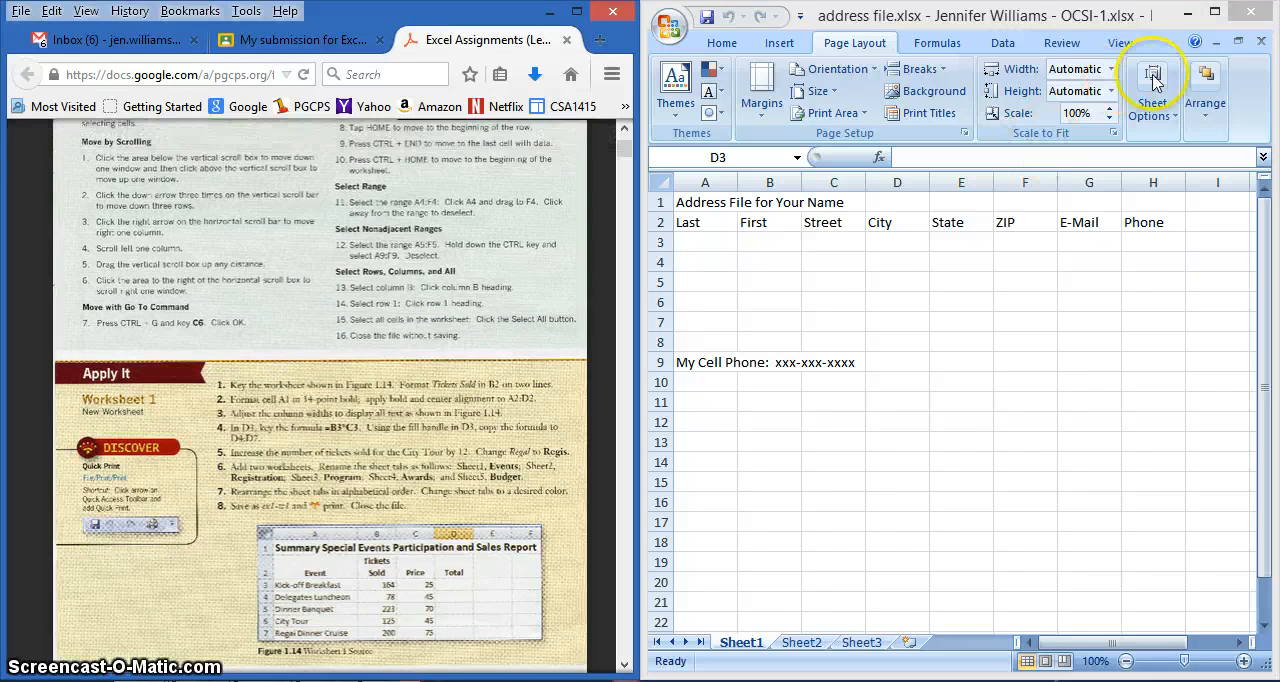
- Maximize the Excel window and save the workbook as 1A ex2-w2.xlsx in the OneDrive Documents folder, replacing the existing file
{"action": "left_click", "coordinate": [1217, 14]}
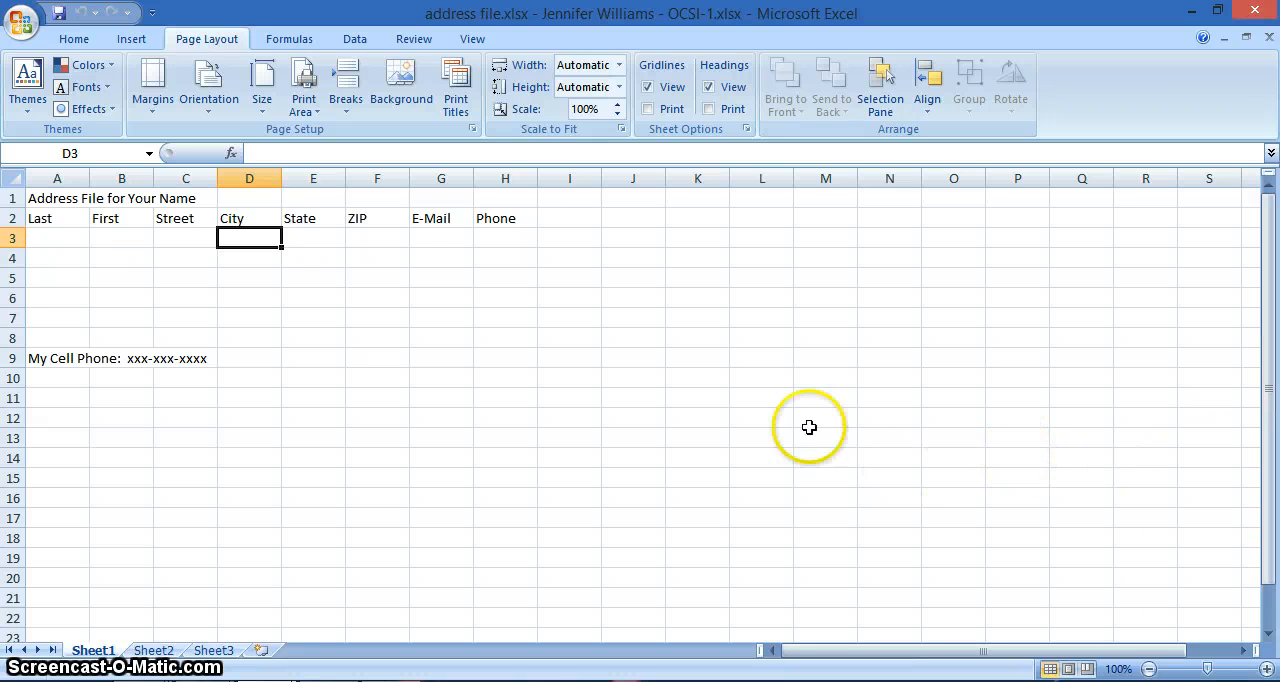
{"action": "left_click", "coordinate": [22, 22]}
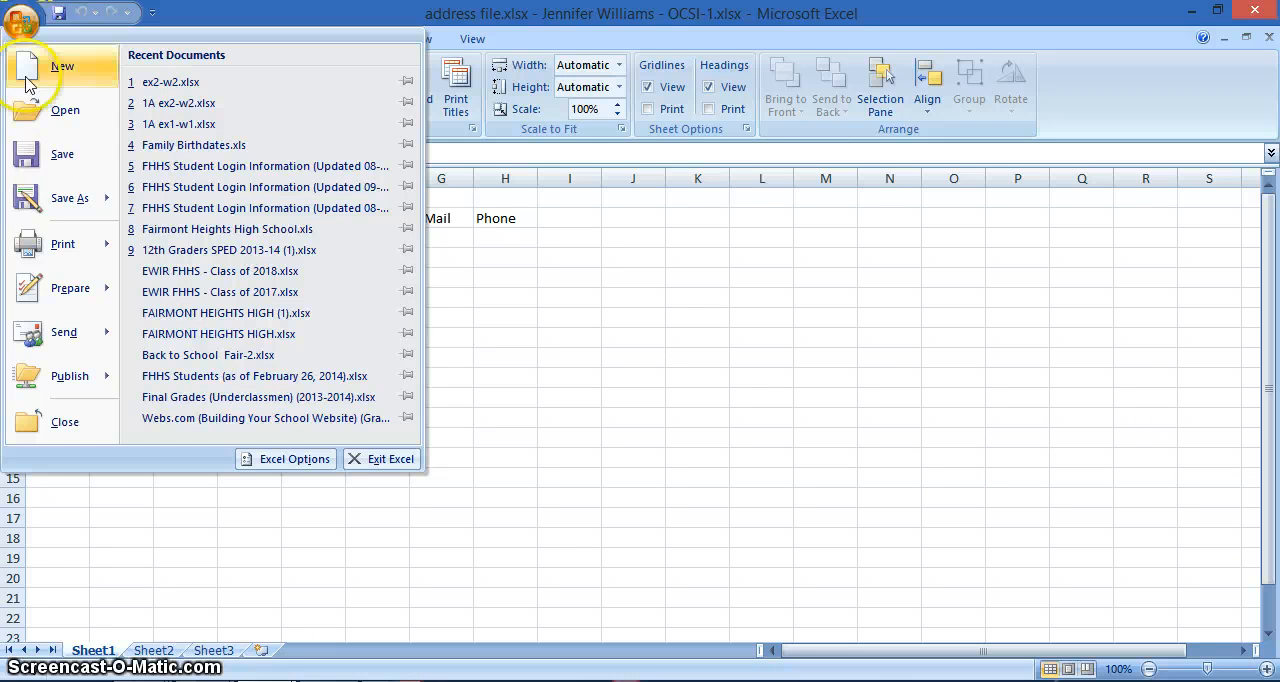
{"action": "left_click", "coordinate": [70, 197]}
{"action": "left_click", "coordinate": [283, 88]}
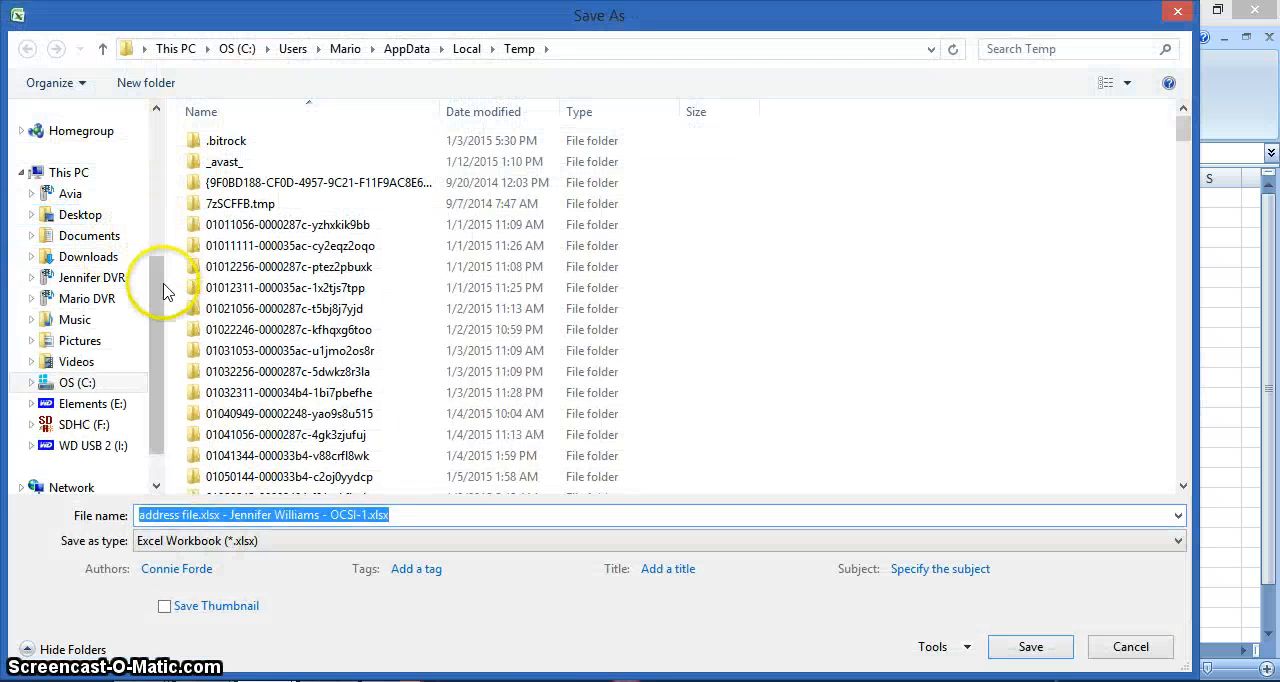
{"action": "left_click_drag", "start_coordinate": [158, 268], "coordinate": [148, 118]}
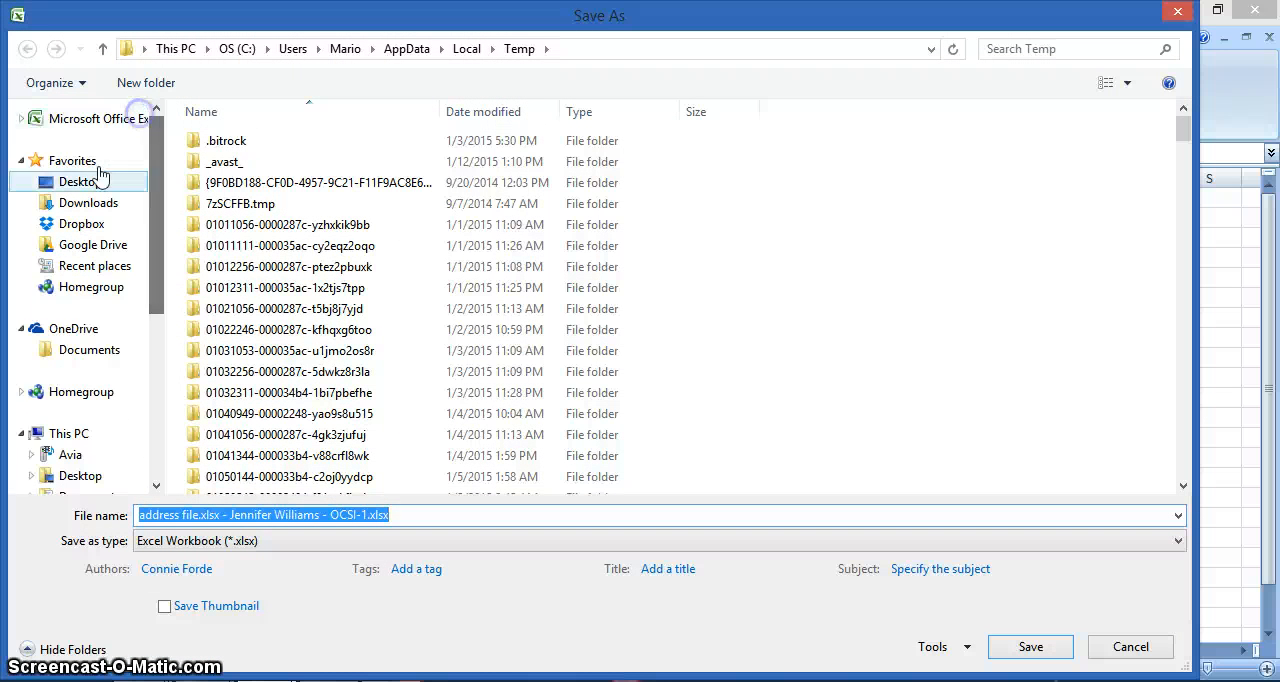
{"action": "left_click", "coordinate": [88, 352]}
{"action": "left_click", "coordinate": [251, 168]}
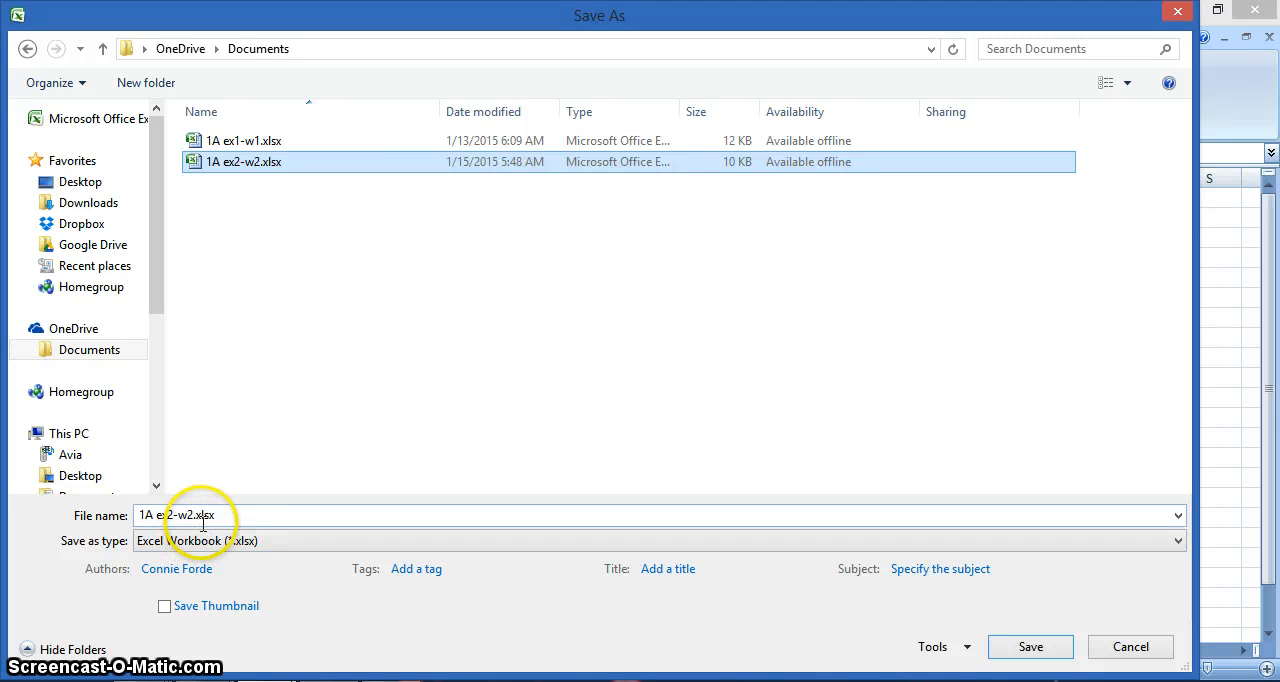
{"action": "left_click", "coordinate": [1068, 660]}
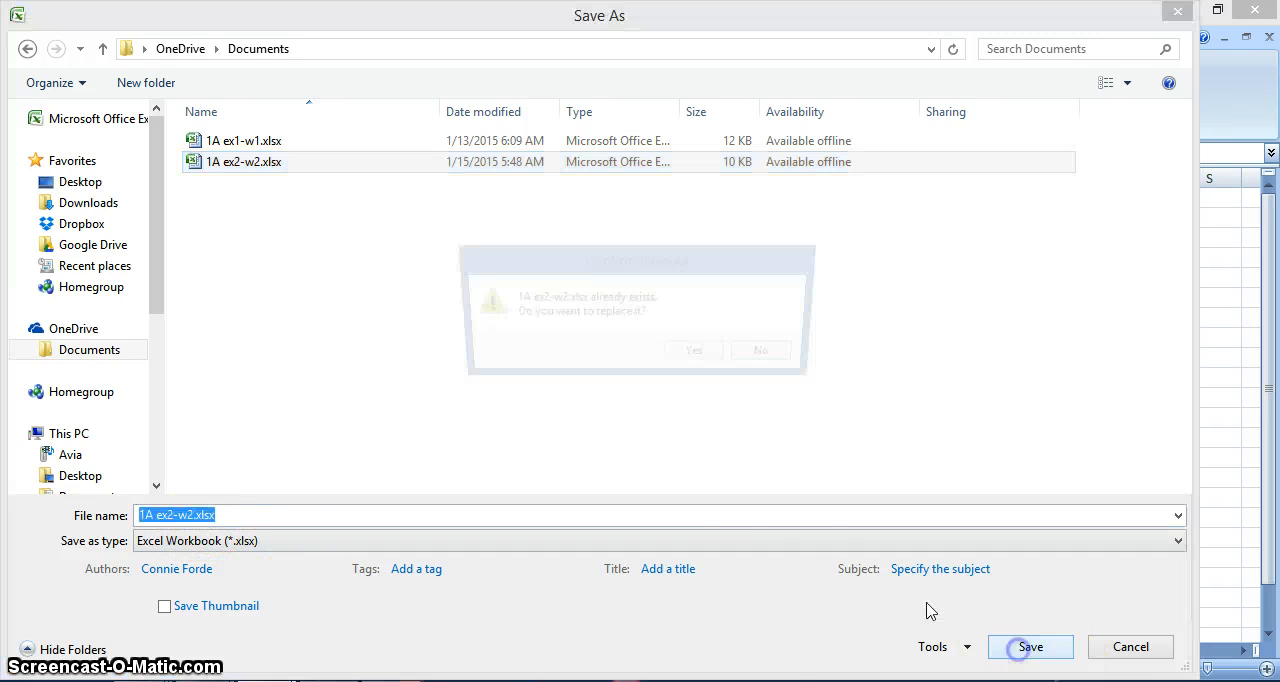
{"action": "left_click", "coordinate": [706, 351]}
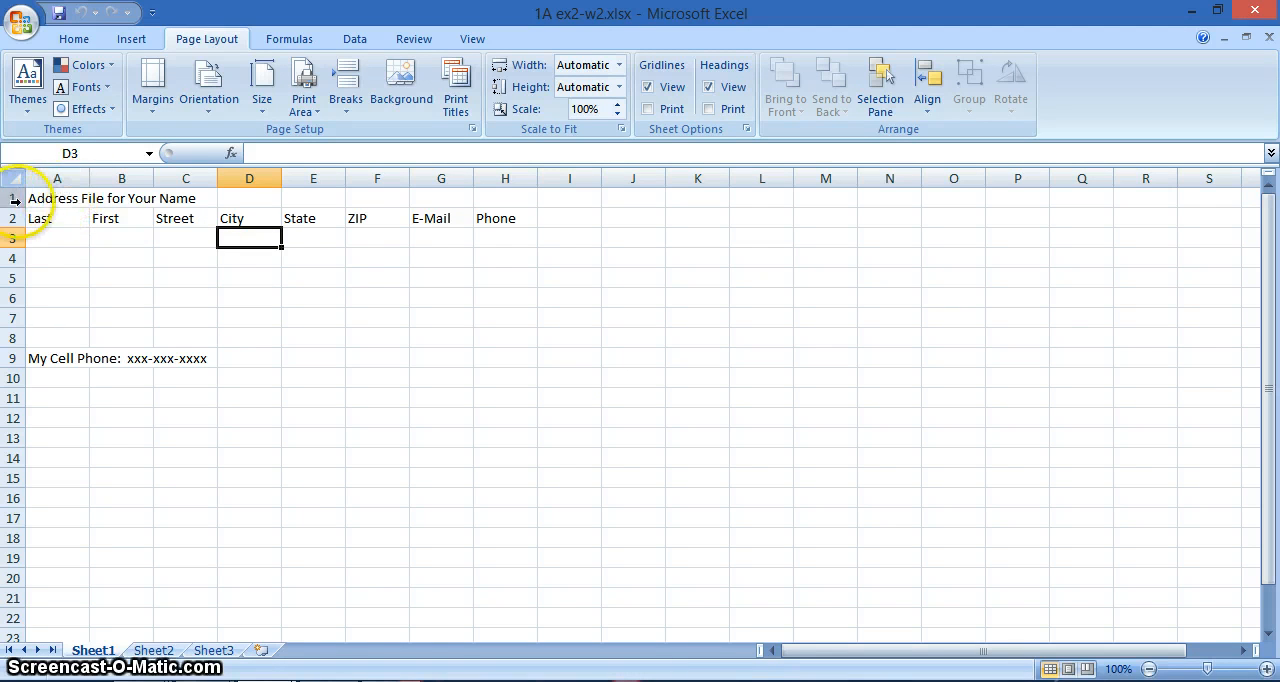
- Replace "Your Name" in the cell A1 title with the address file owner's full name
{"action": "left_click", "coordinate": [58, 197]}
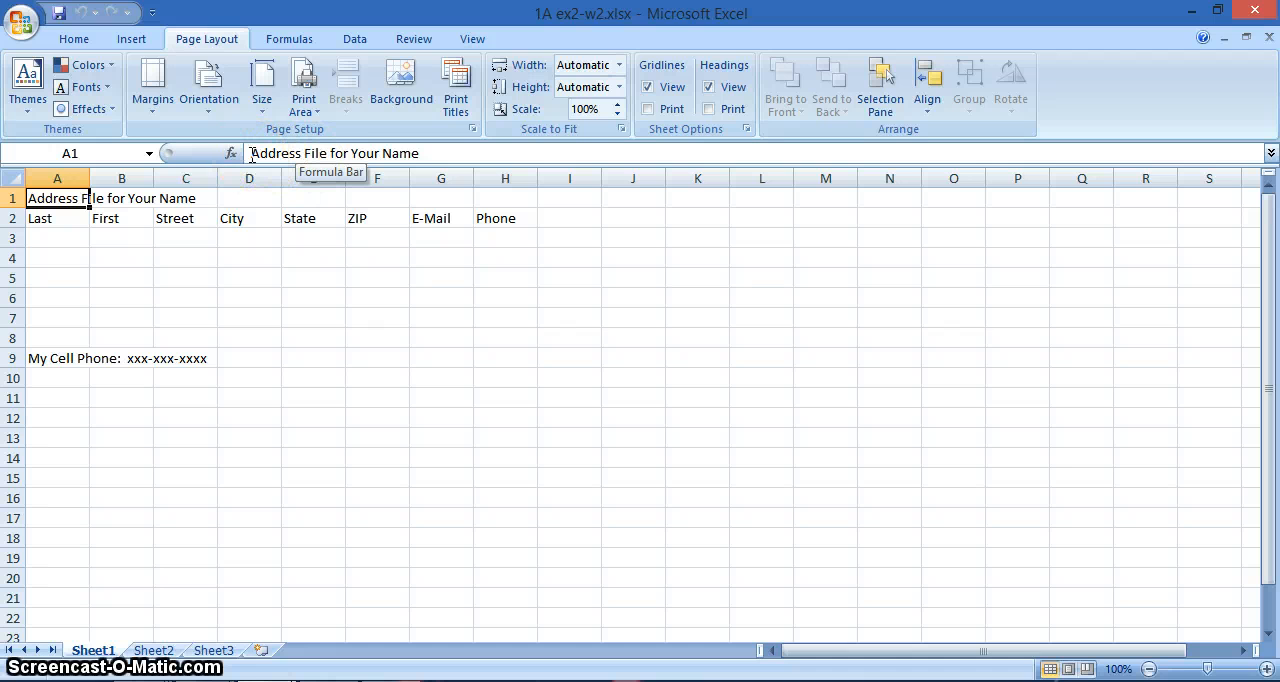
{"action": "left_click_drag", "start_coordinate": [351, 153], "coordinate": [434, 153]}
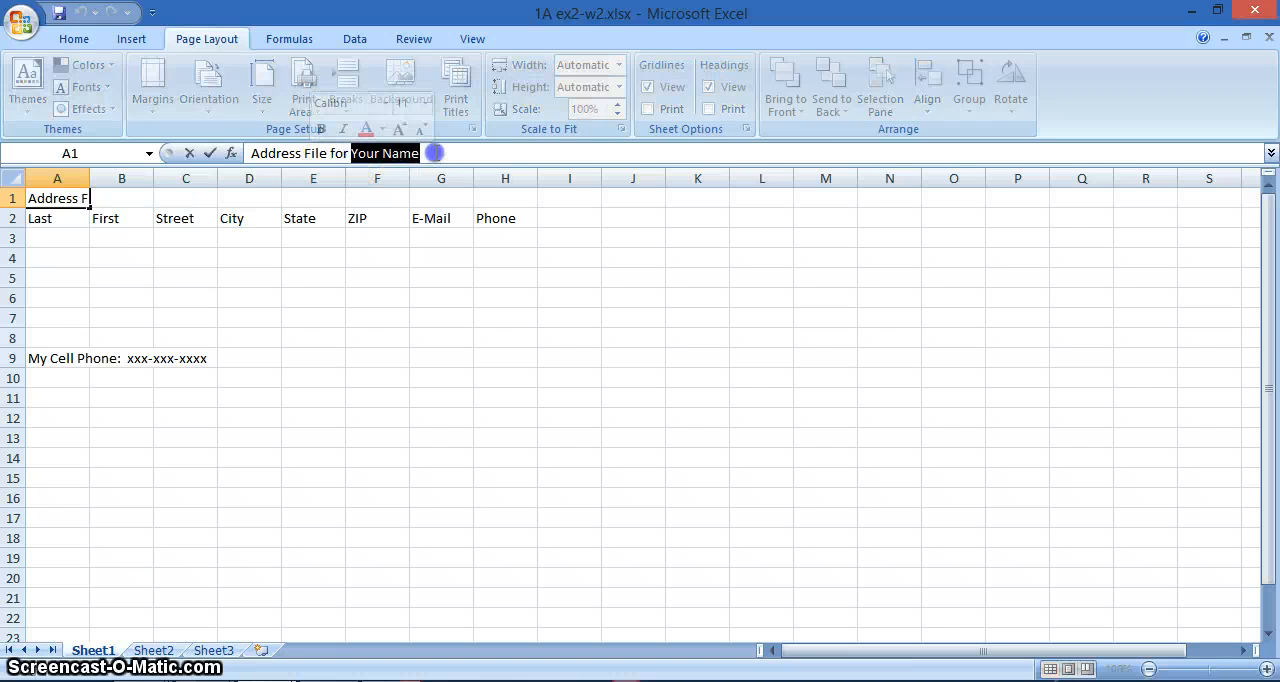
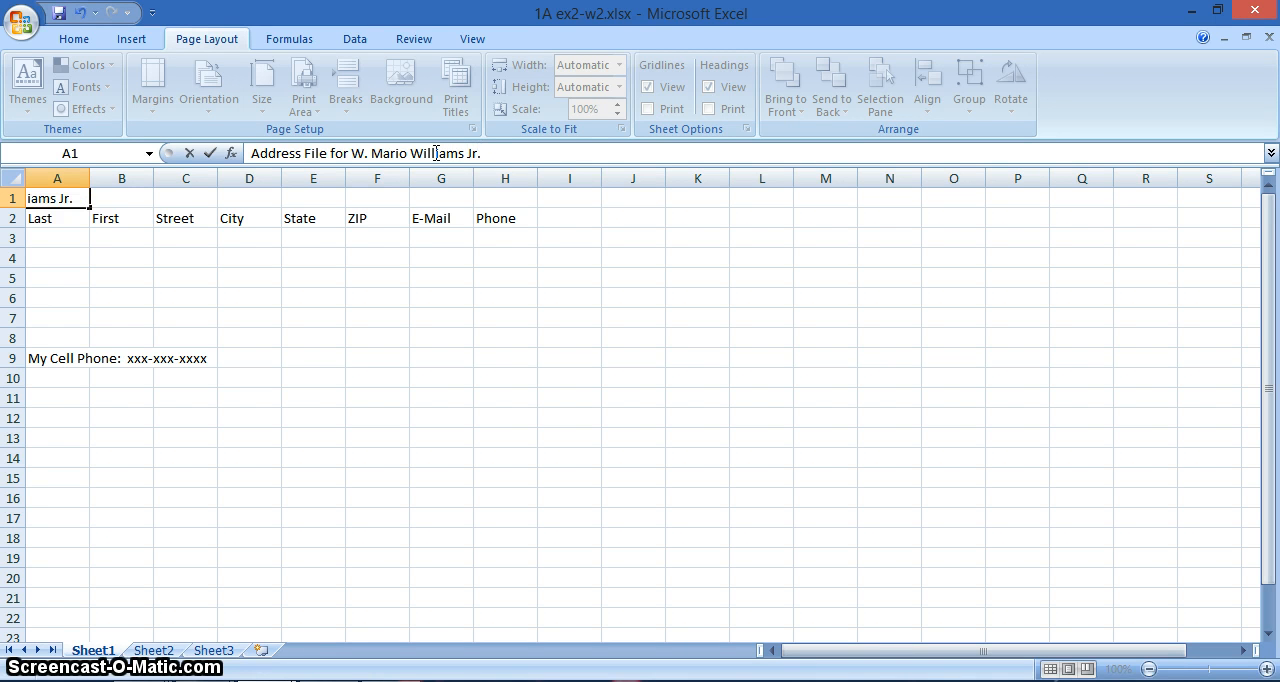
{"action": "key", "text": "Return"}
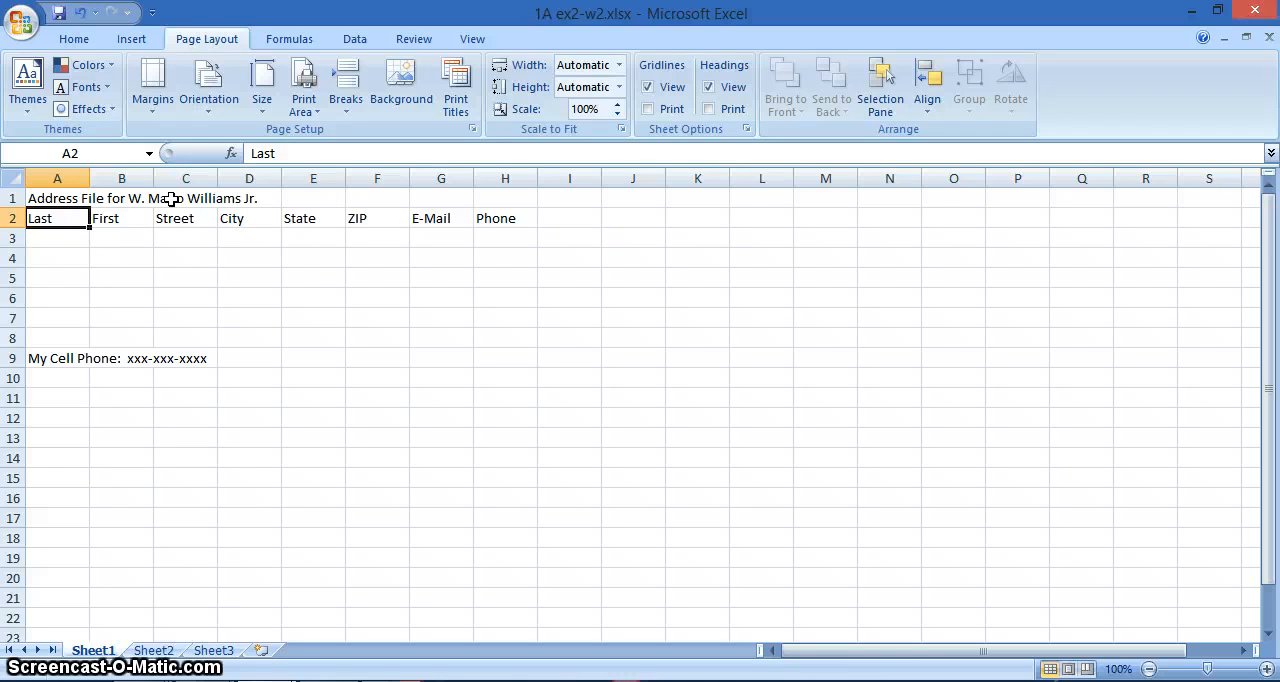
- Enter the first contact's last name, first name and street address in cells A3 to C3
{"action": "left_click", "coordinate": [54, 243]}
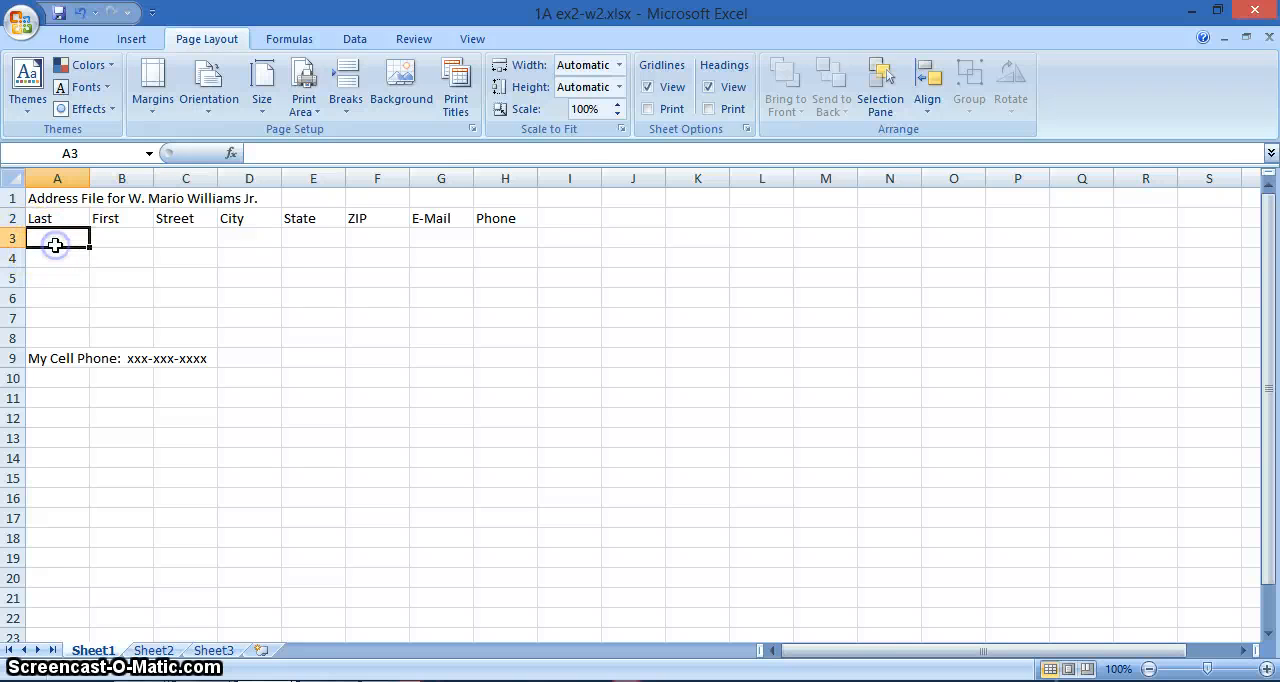
{"action": "type", "text": "C"}
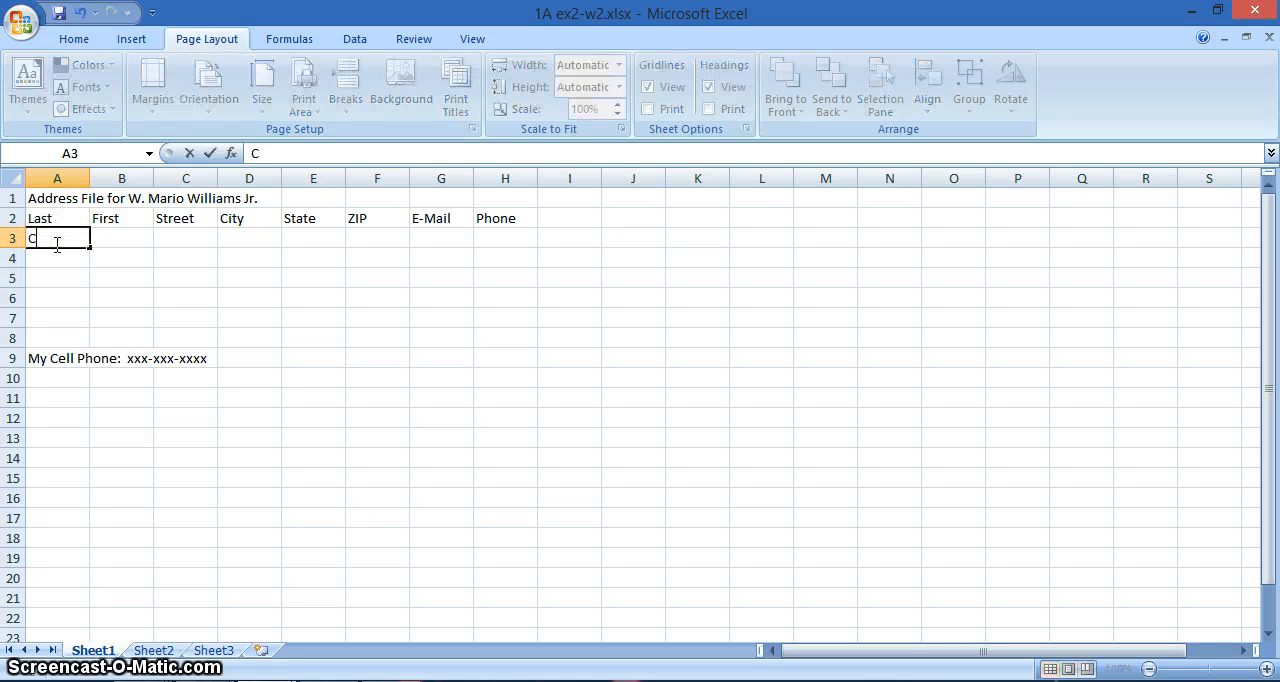
{"action": "type", "text": "onda"}
{"action": "key", "text": "Tab"}
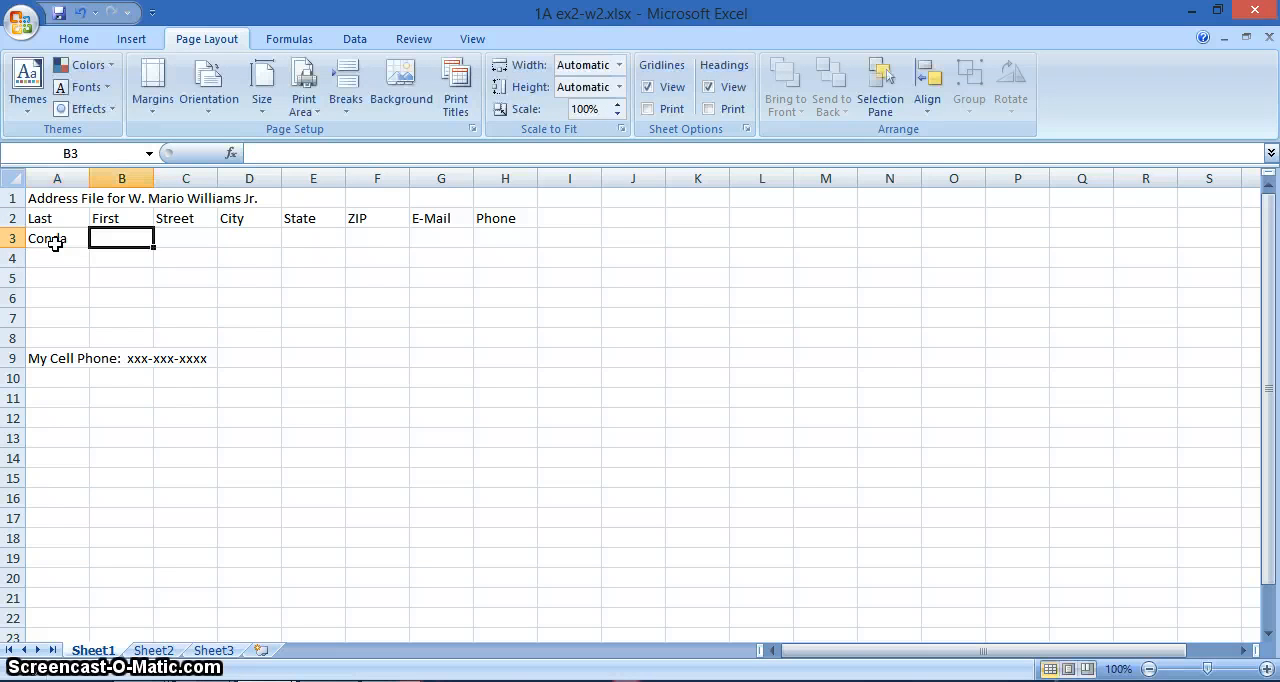
{"action": "type", "text": "Anna"}
{"action": "key", "text": "Tab"}
{"action": "type", "text": "1234"}
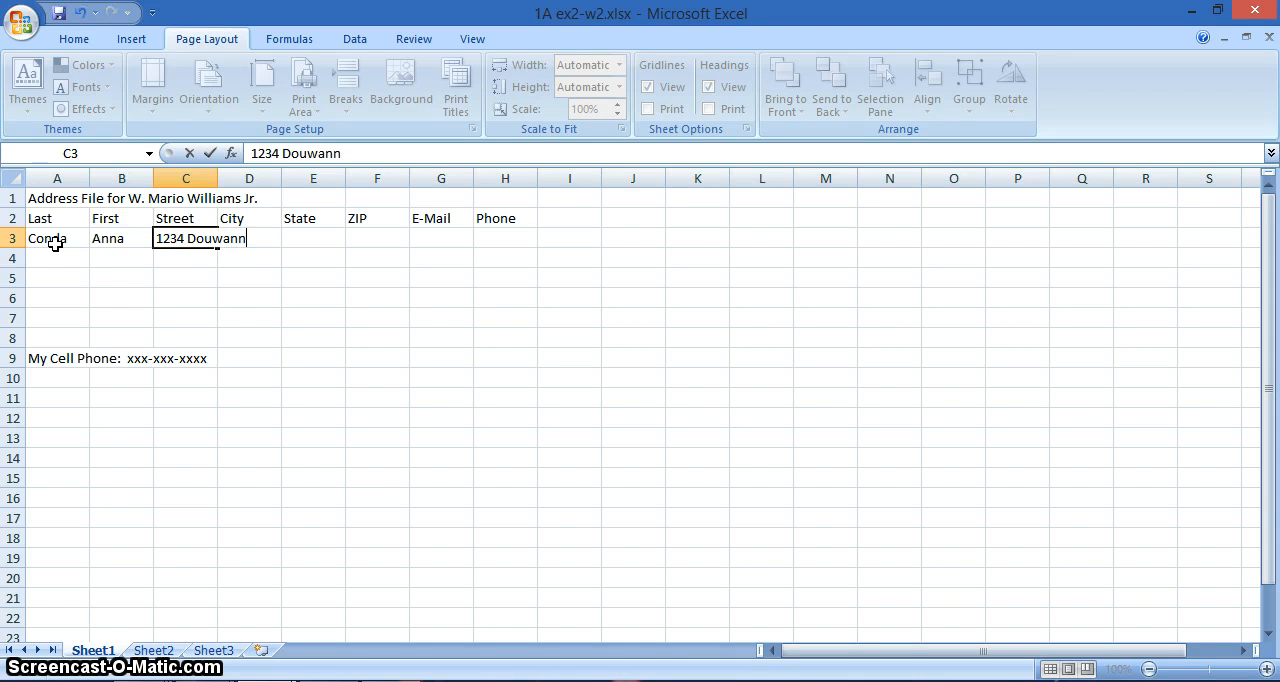
{"action": "type", "text": " Douwannone"}
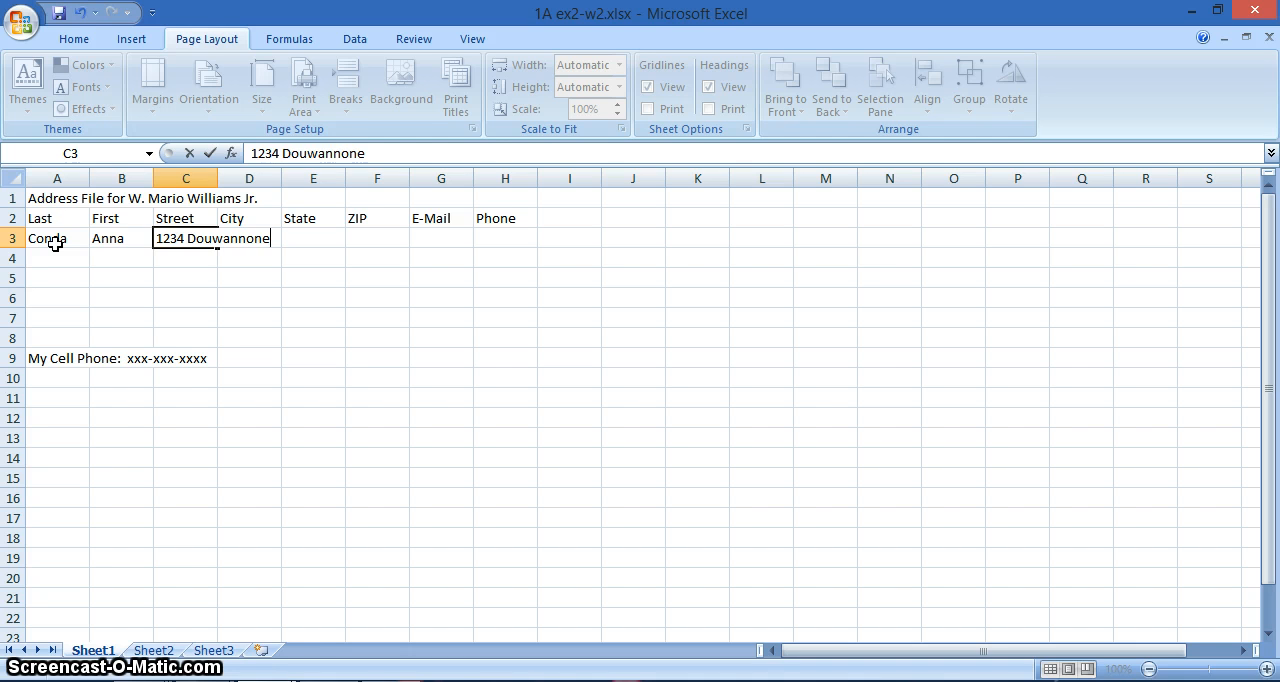
{"action": "key", "text": "Tab"}
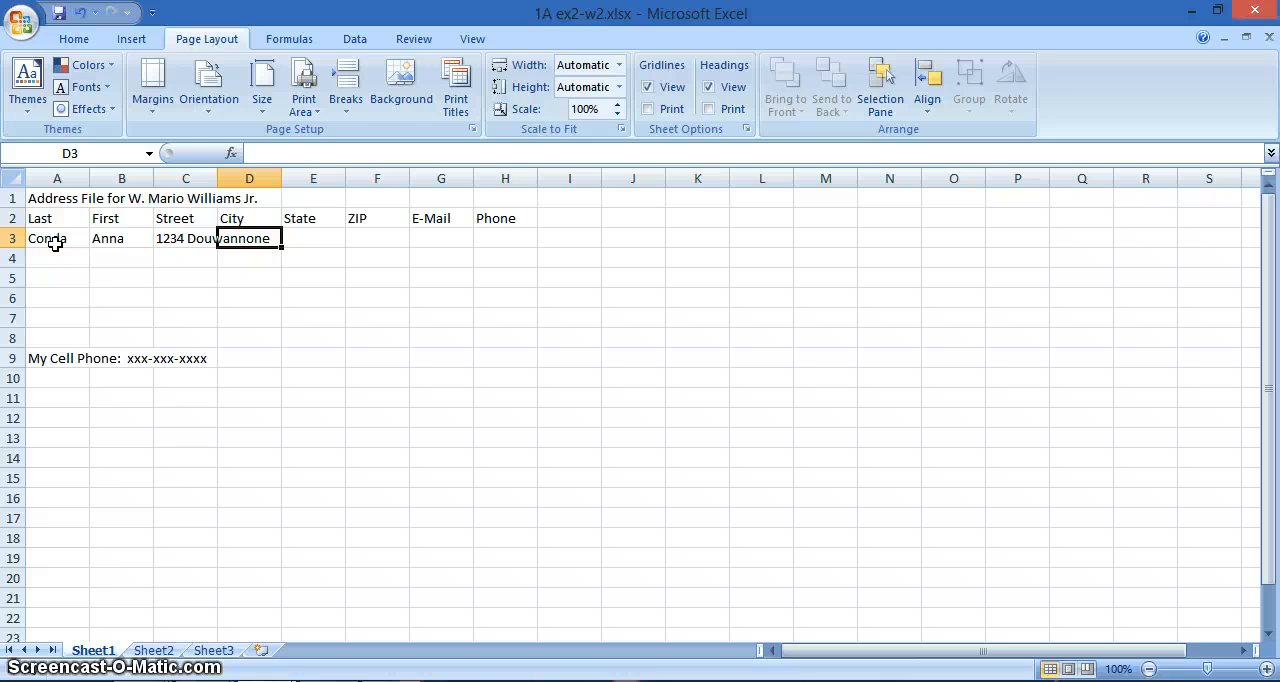
- Fill in the first contact's city, state and ZIP code in cells D3 to F3
{"action": "type", "text": "Capitol Height"}
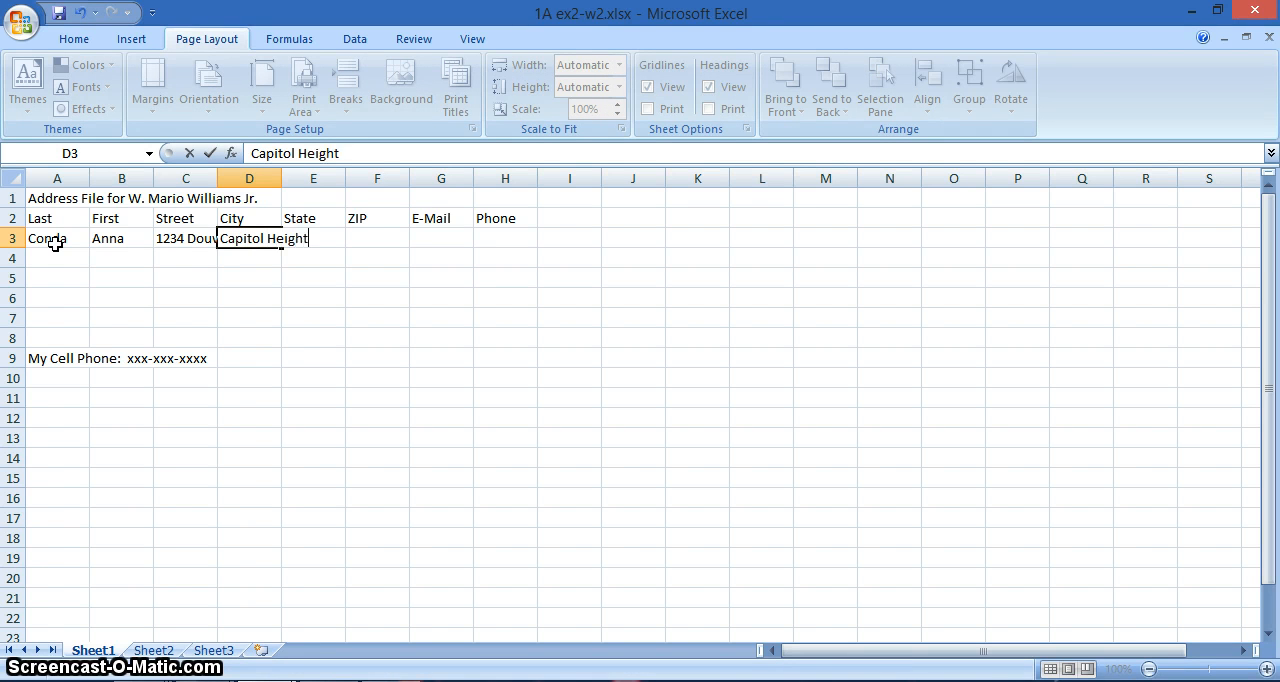
{"action": "type", "text": "s"}
{"action": "key", "text": "Tab"}
{"action": "type", "text": "M"}
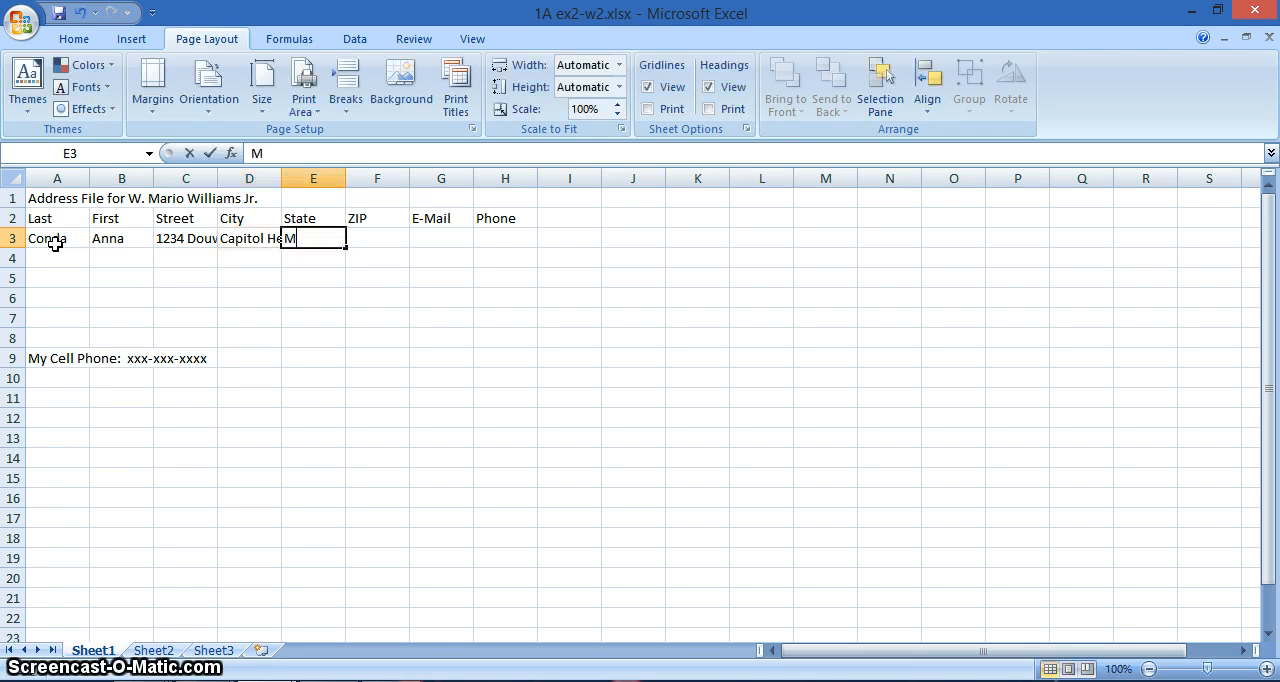
{"action": "type", "text": "aryland"}
{"action": "key", "text": "Tab"}
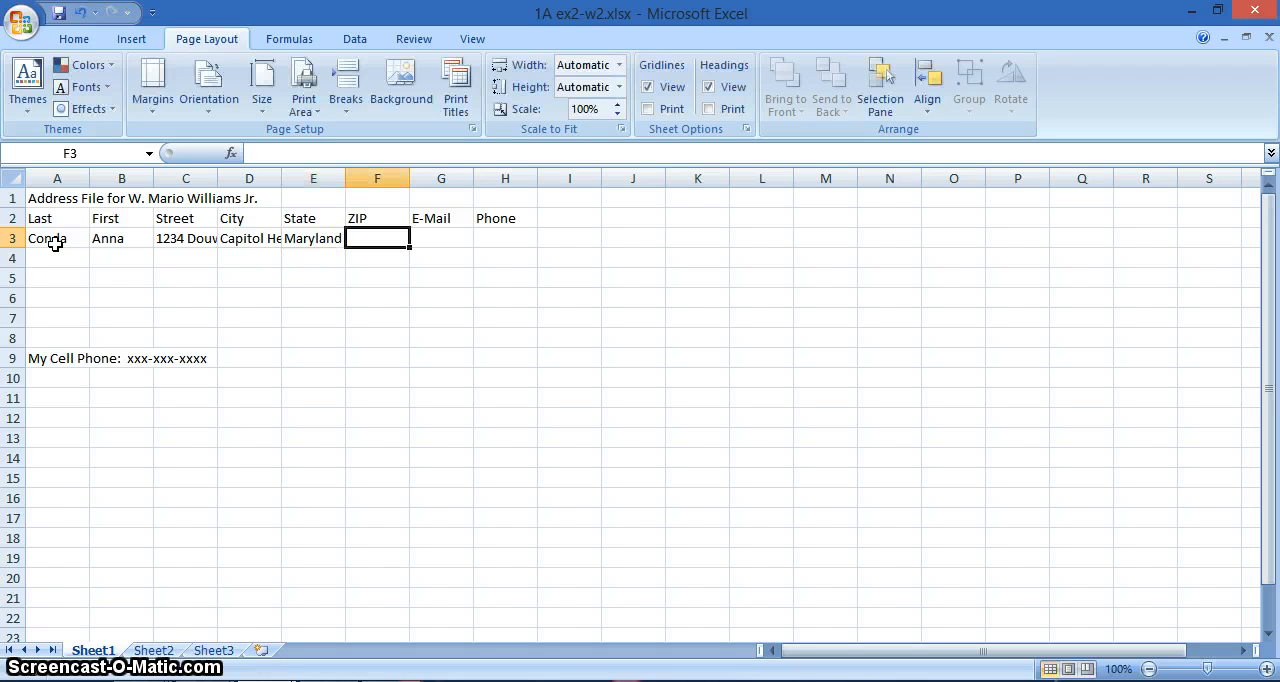
{"action": "type", "text": "20743"}
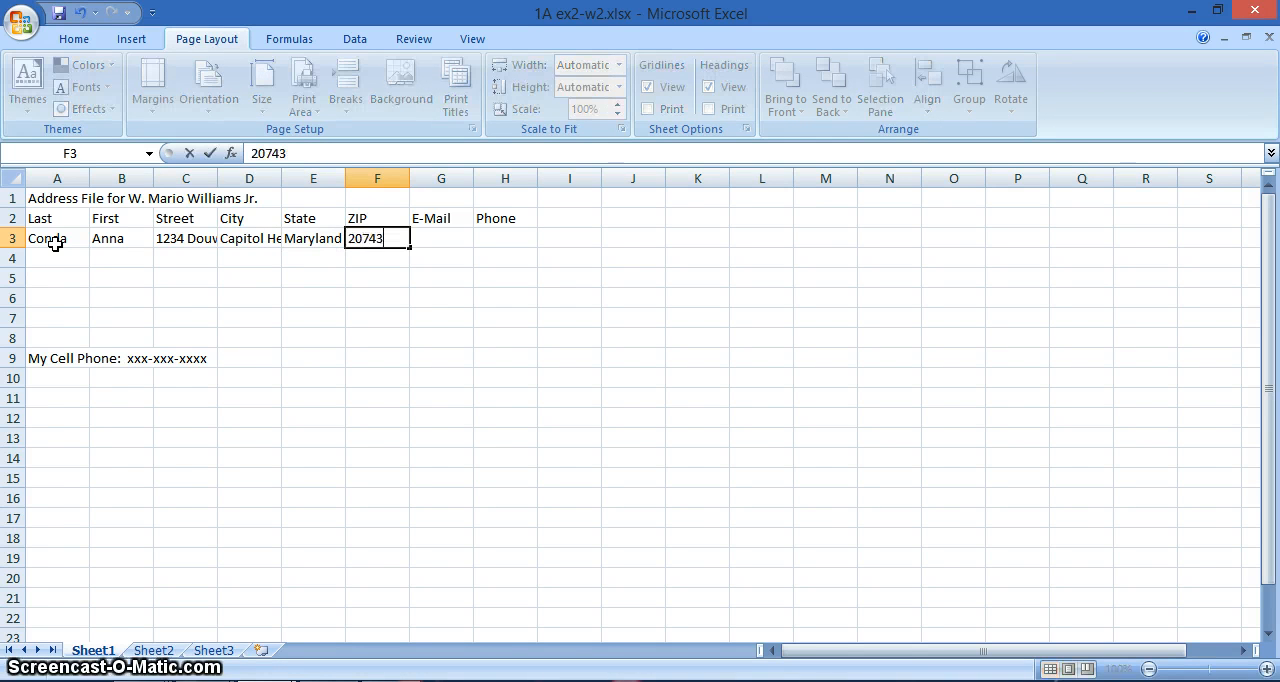
{"action": "key", "text": "Tab"}
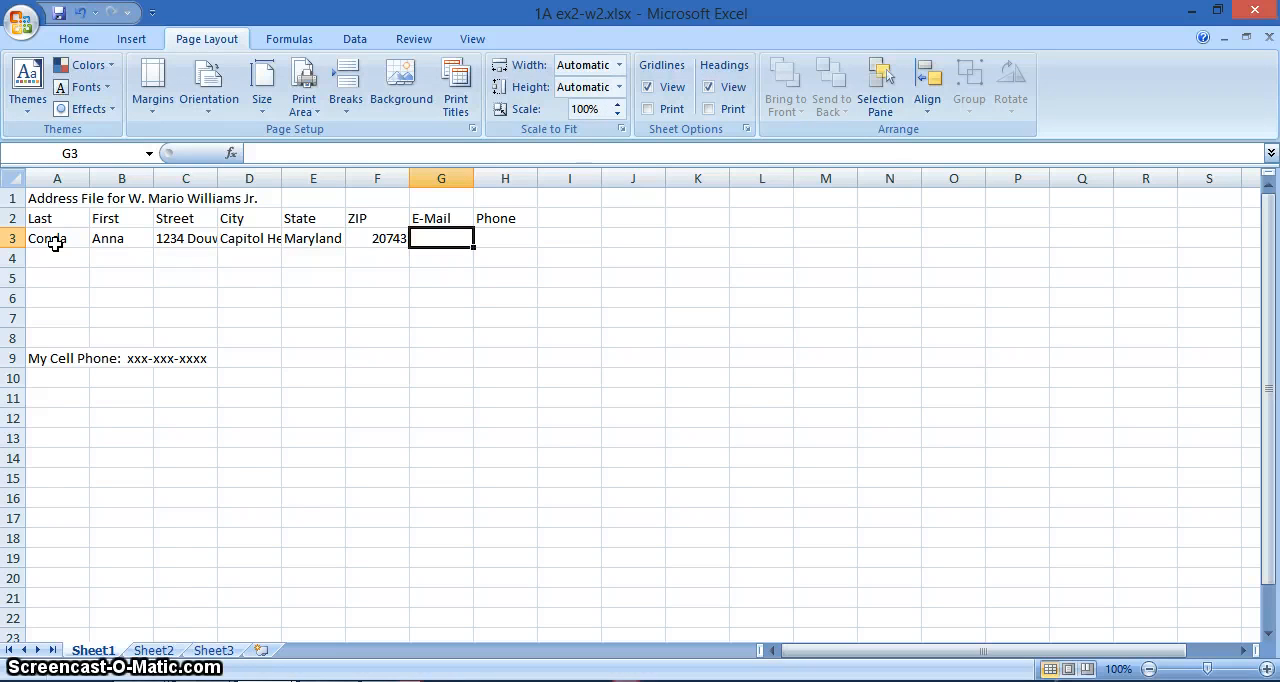
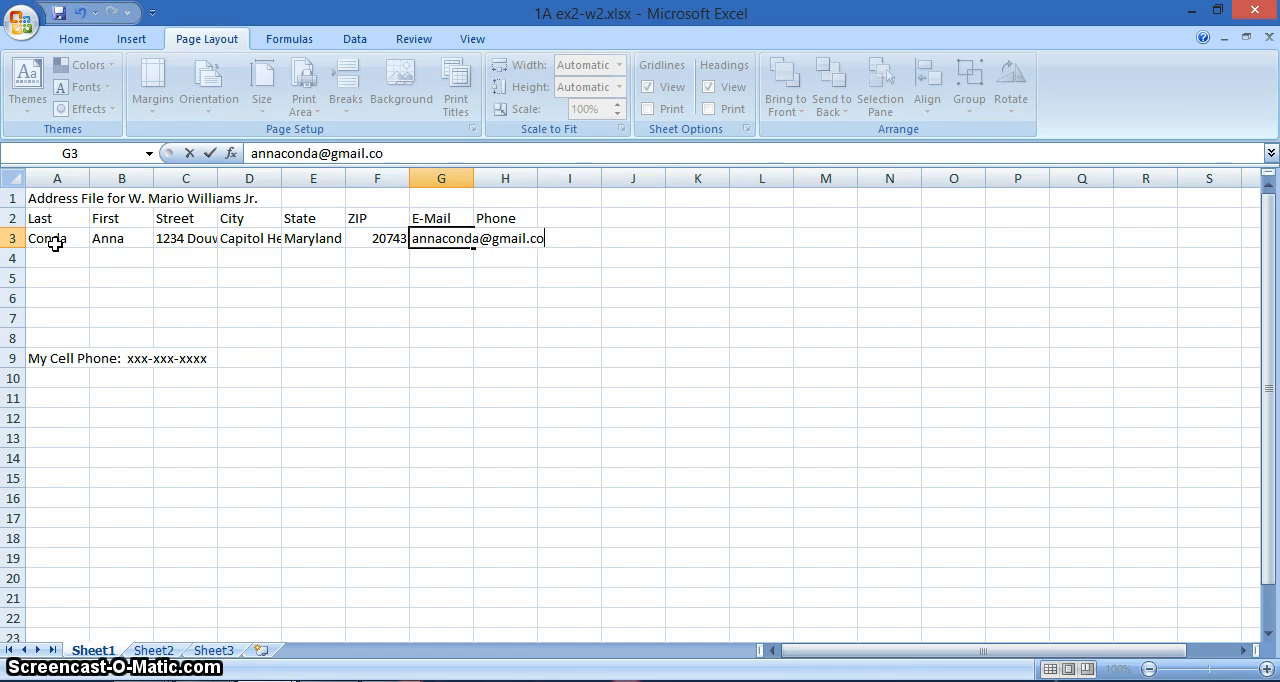
- Enter the first contact's e-mail address in cell G3
{"action": "key", "text": "Tab"}
- Enter the first contact's phone number in cell H3
{"action": "type", "text": "301"}
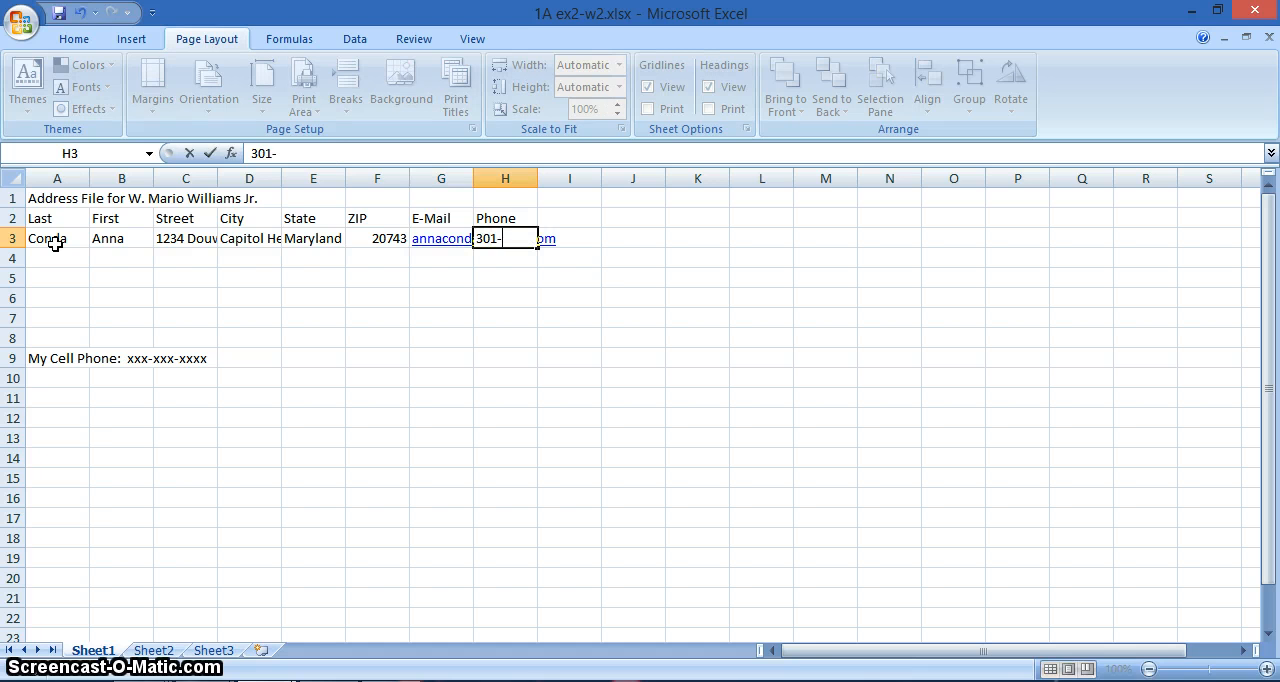
{"action": "type", "text": "-555-1234"}
{"action": "key", "text": "Return"}
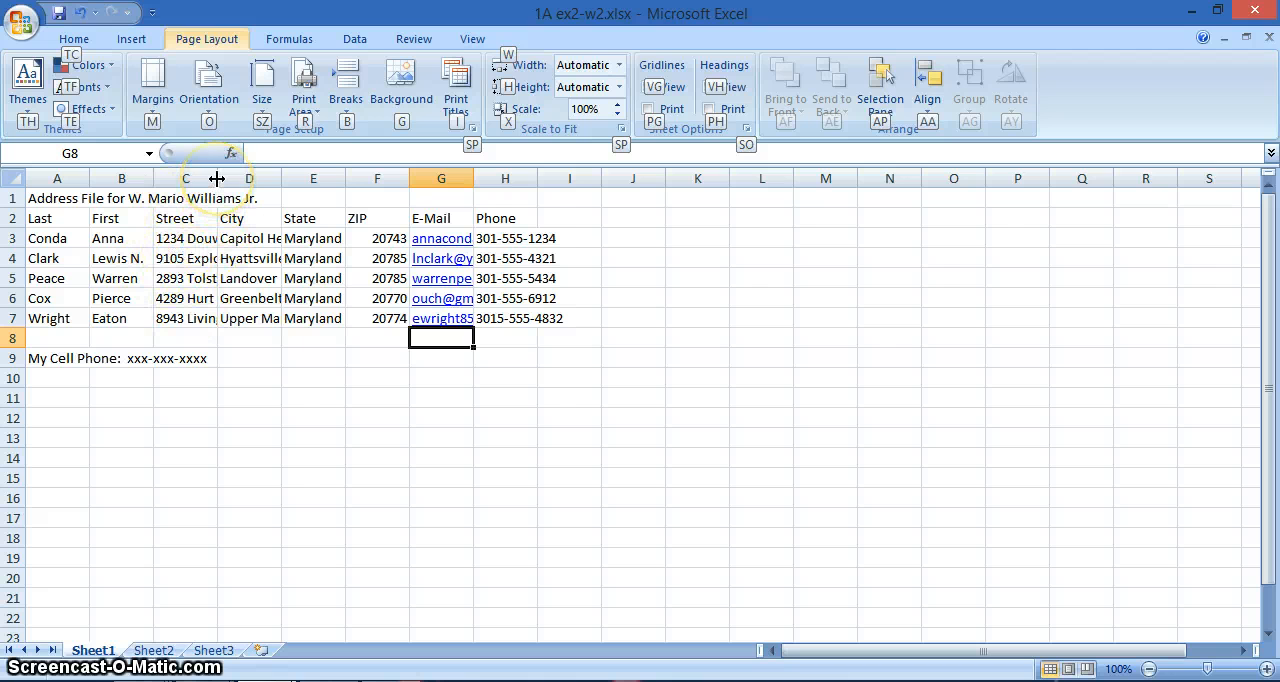
- AutoFit the Street, City, E-Mail and Phone columns to their contents and slightly widen the State column
{"action": "double_click", "coordinate": [217, 177]}
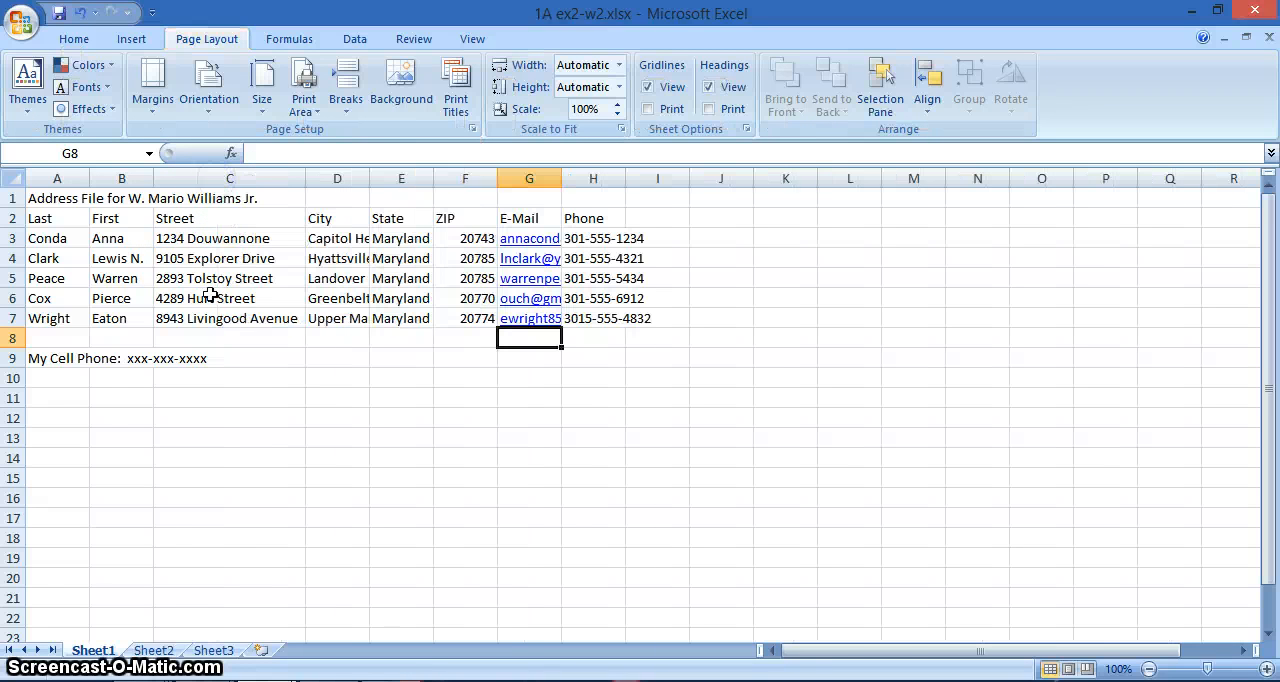
{"action": "mouse_move", "coordinate": [369, 178]}
{"action": "left_mouse_down"}
{"action": "mouse_move", "coordinate": [507, 178]}
{"action": "mouse_move", "coordinate": [358, 177]}
{"action": "left_mouse_up"}
{"action": "double_click", "coordinate": [358, 177]}
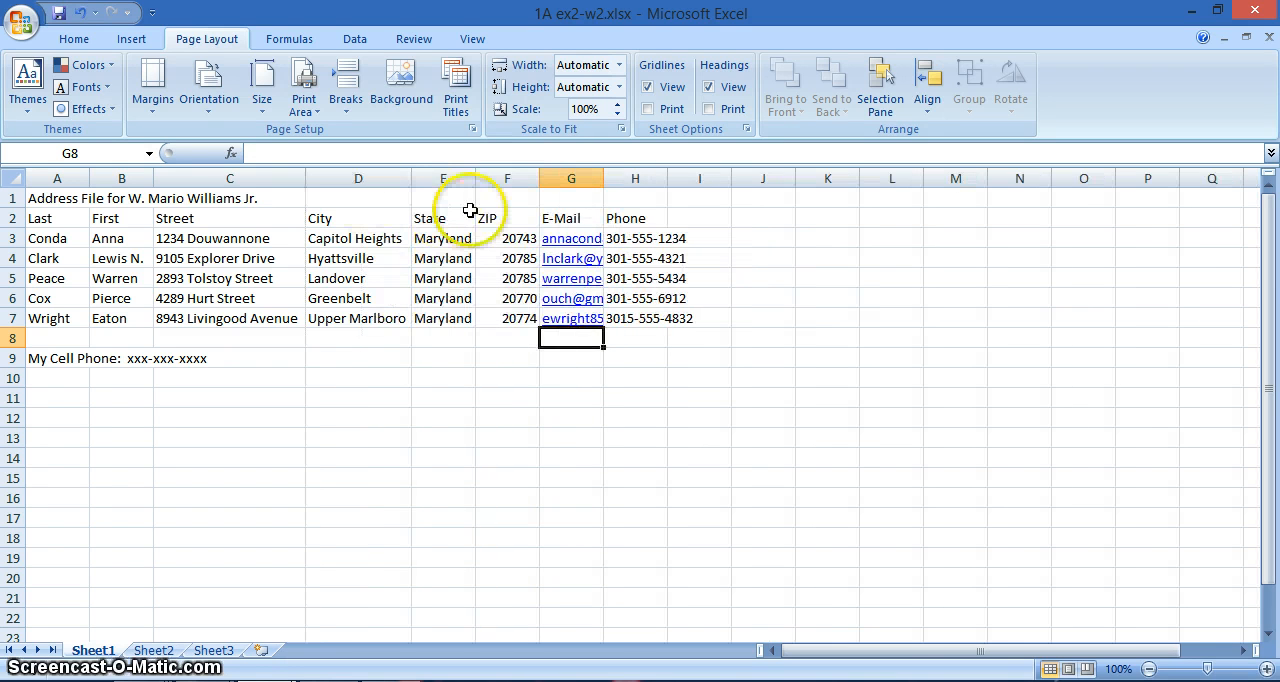
{"action": "left_click_drag", "start_coordinate": [474, 175], "coordinate": [476, 176]}
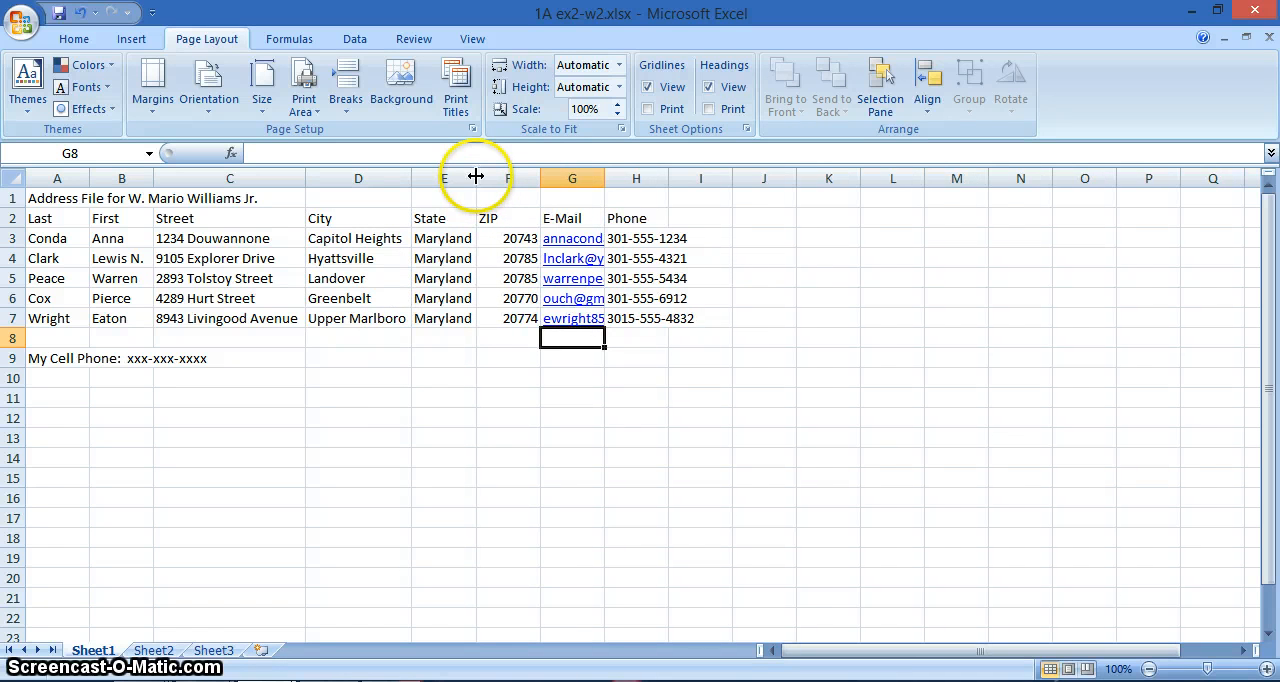
{"action": "double_click", "coordinate": [603, 179]}
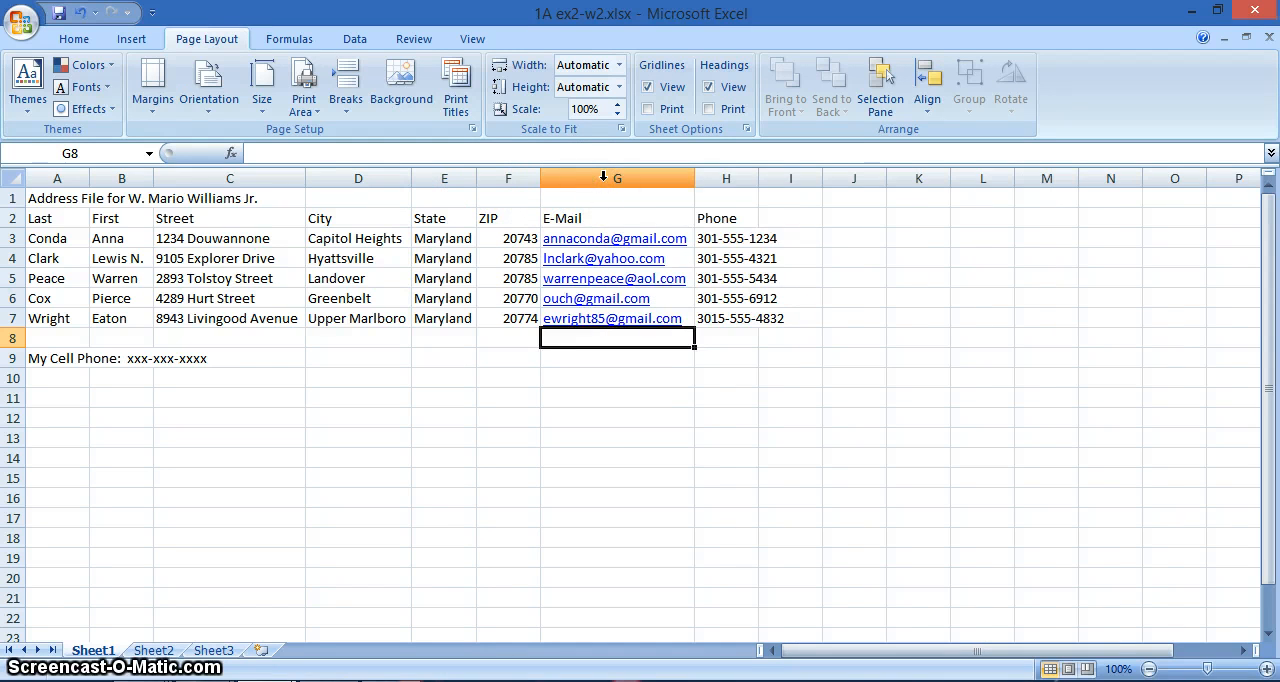
{"action": "double_click", "coordinate": [758, 178]}
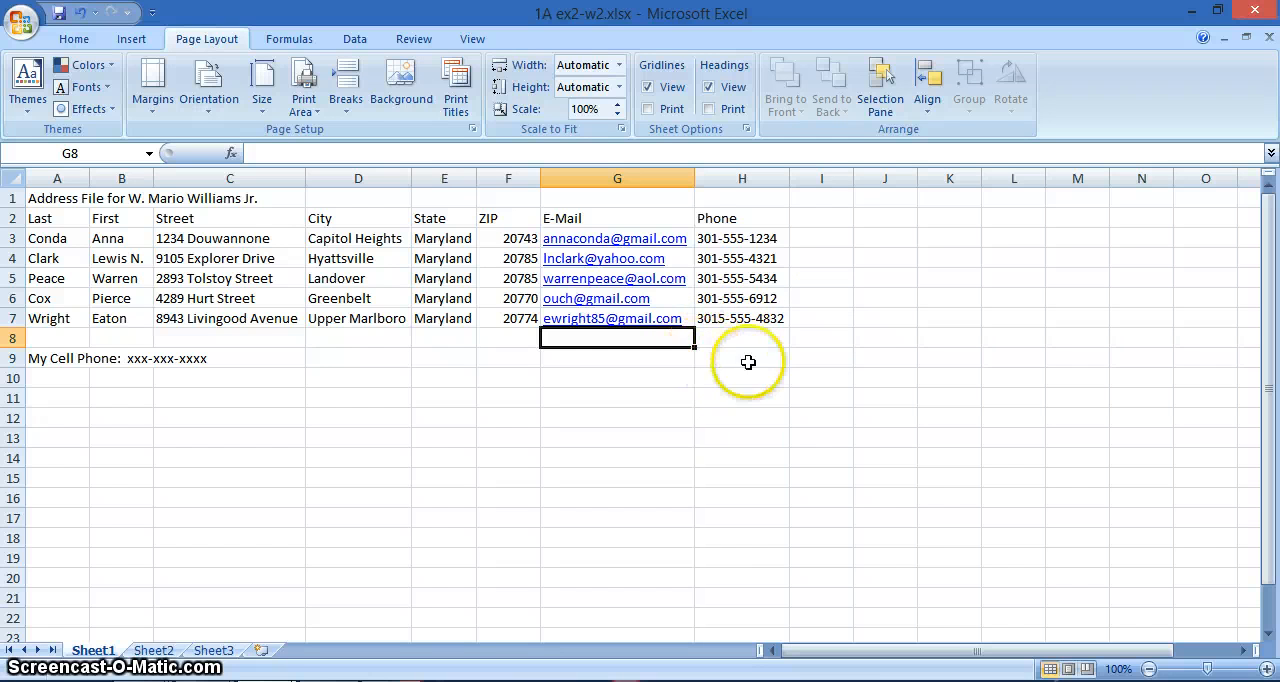
- Correct the phone number in cell H7 by removing the extra digit from its area code
{"action": "left_click", "coordinate": [713, 319]}
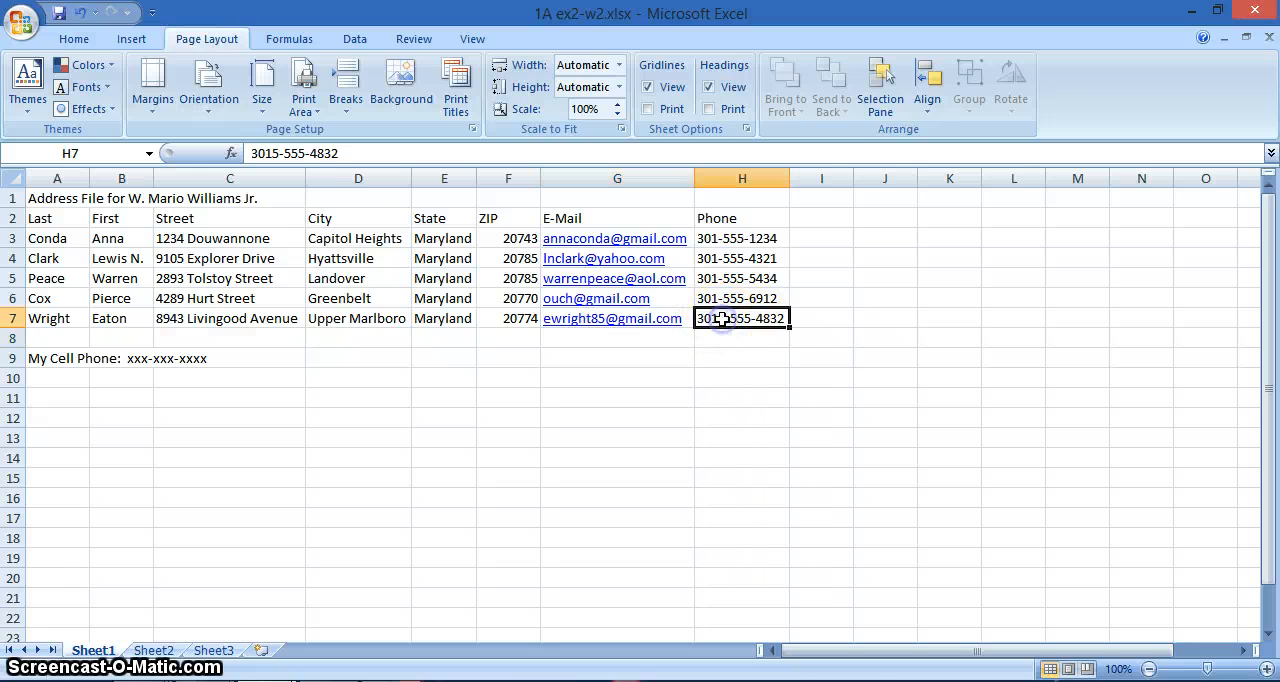
{"action": "left_click", "coordinate": [272, 153]}
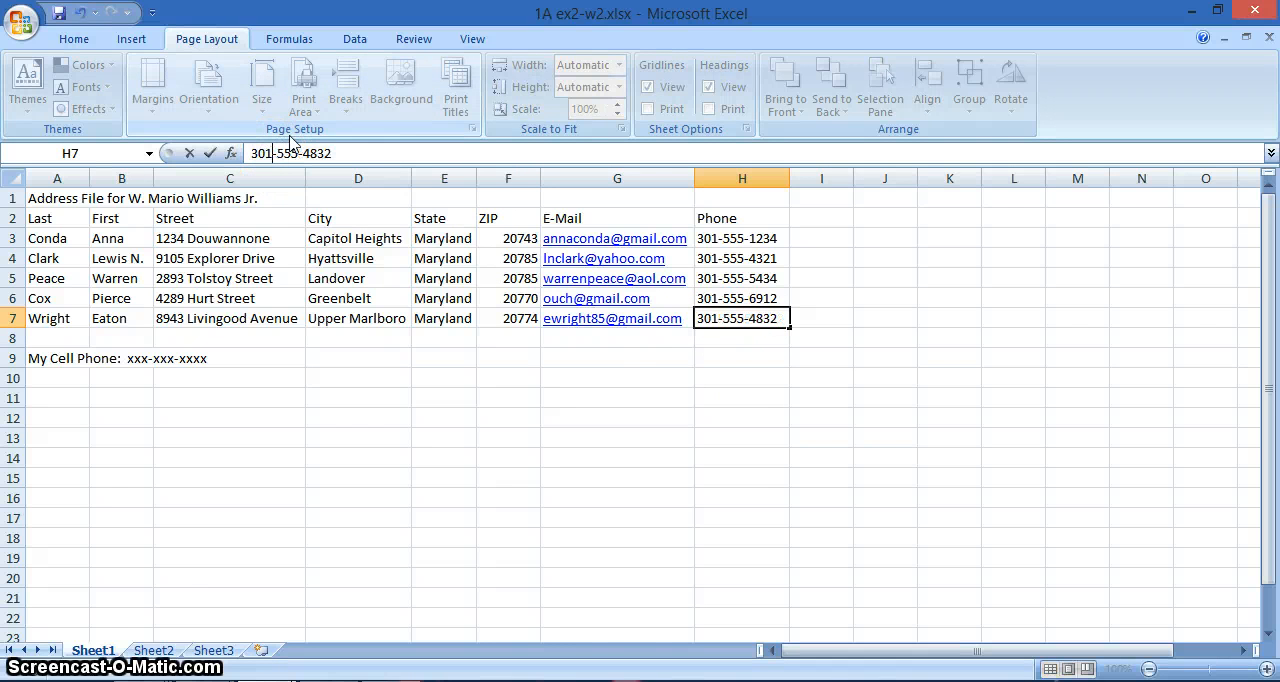
{"action": "left_click", "coordinate": [596, 374]}
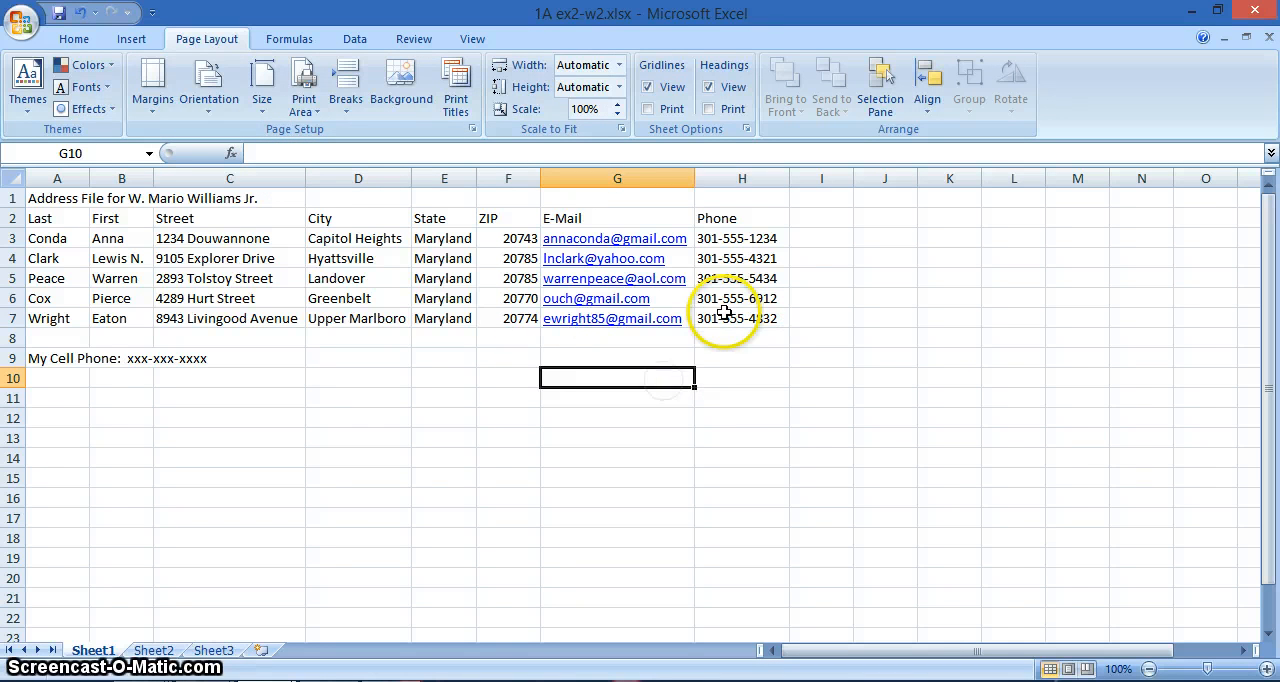
{"action": "left_click", "coordinate": [722, 316]}
{"action": "double_click", "coordinate": [726, 316]}
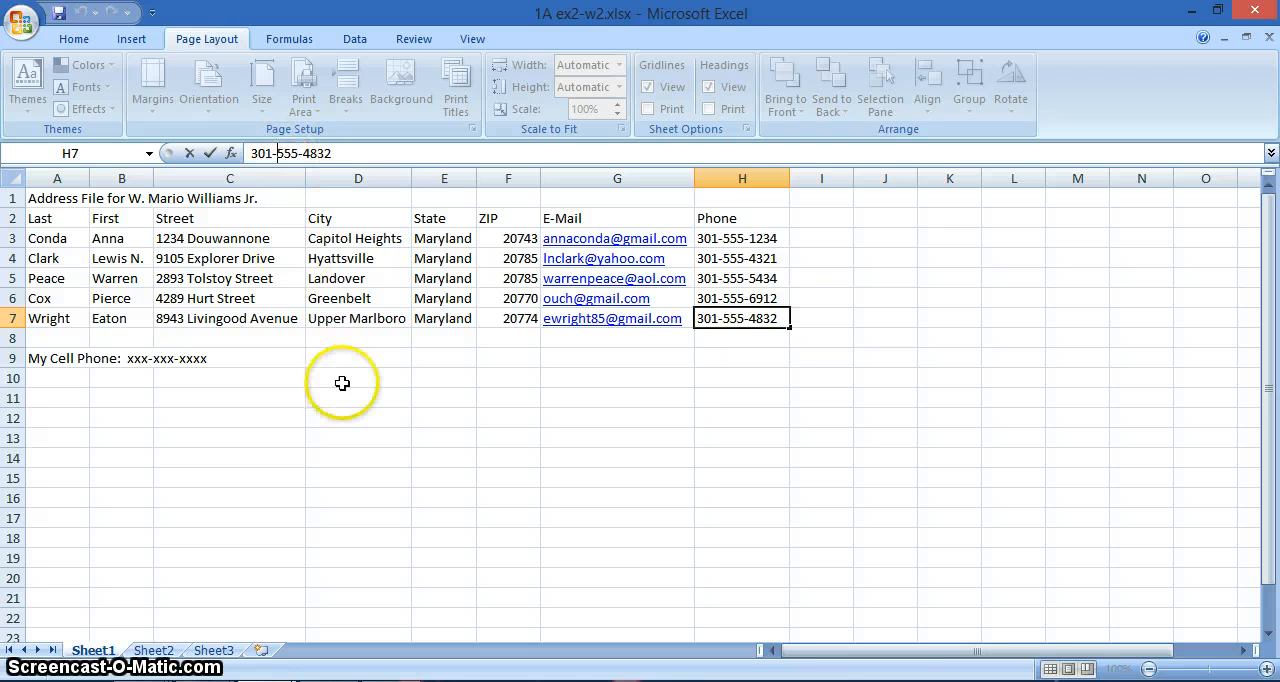
{"action": "left_click", "coordinate": [386, 397]}
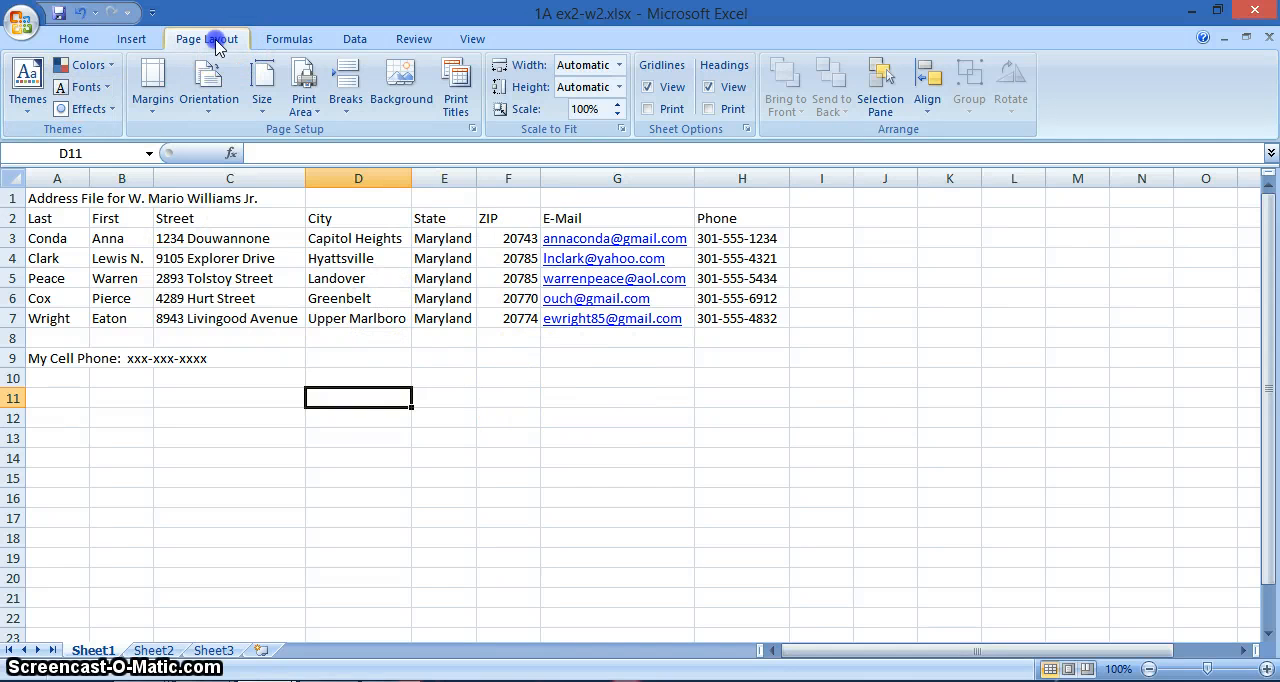
- Apply the built-in Equity theme to the workbook
{"action": "left_click", "coordinate": [27, 112]}
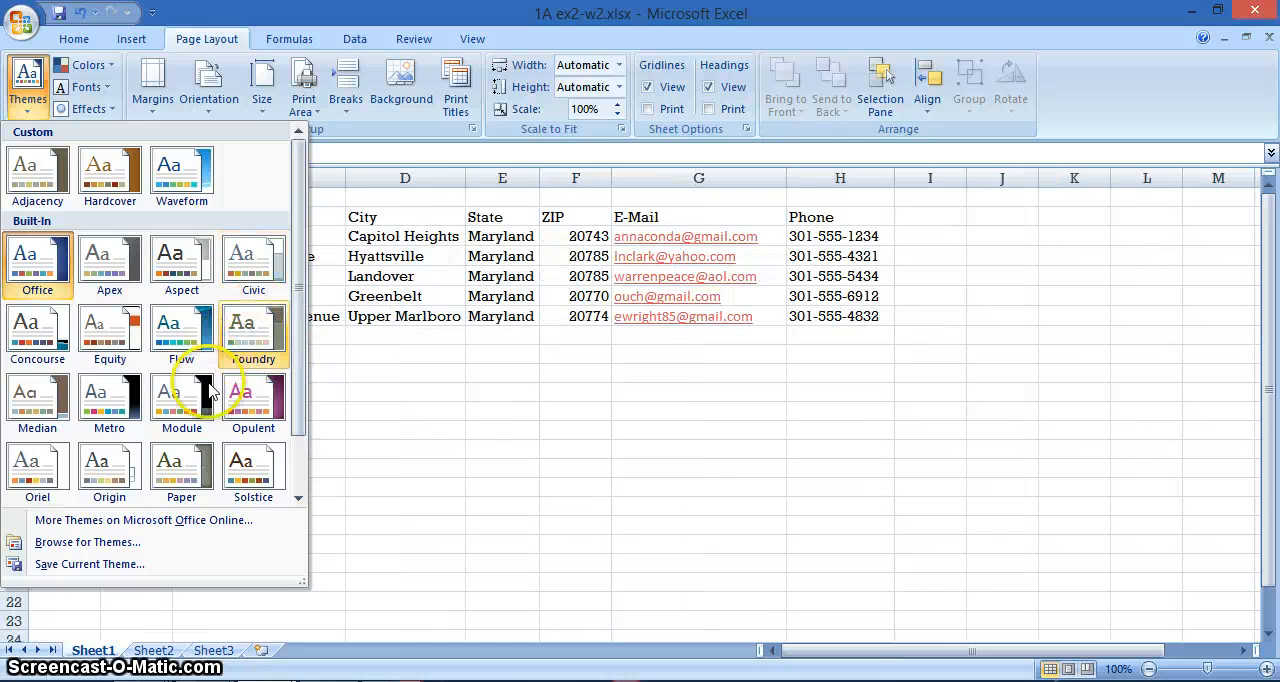
{"action": "left_click", "coordinate": [103, 338]}
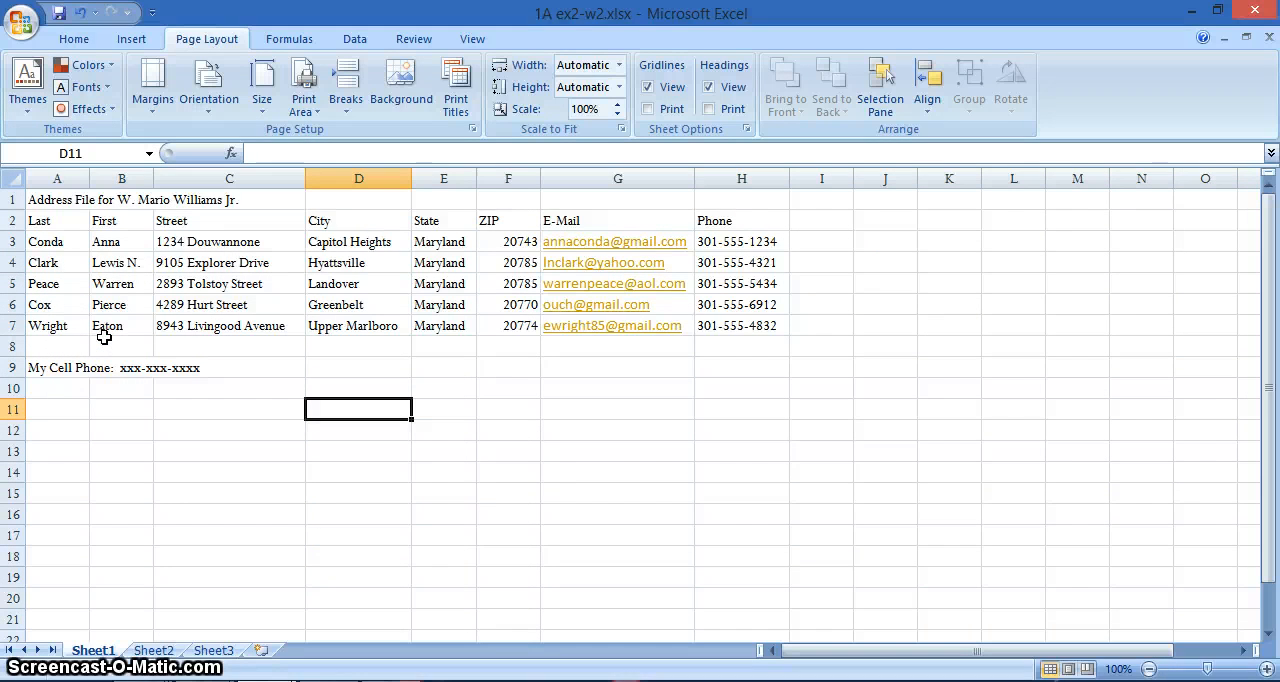
- Merge and center the title in row 1 across cells A1 to H1
{"action": "left_click", "coordinate": [65, 202]}
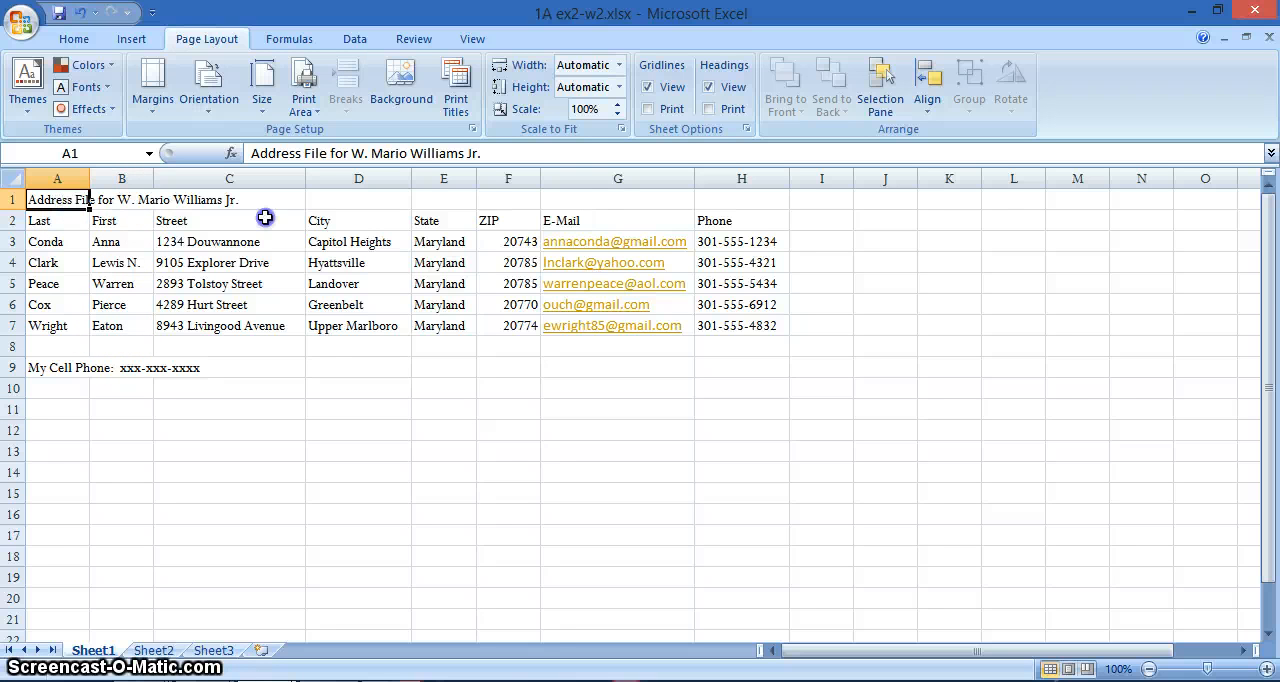
{"action": "left_click_drag", "start_coordinate": [65, 201], "coordinate": [762, 197]}
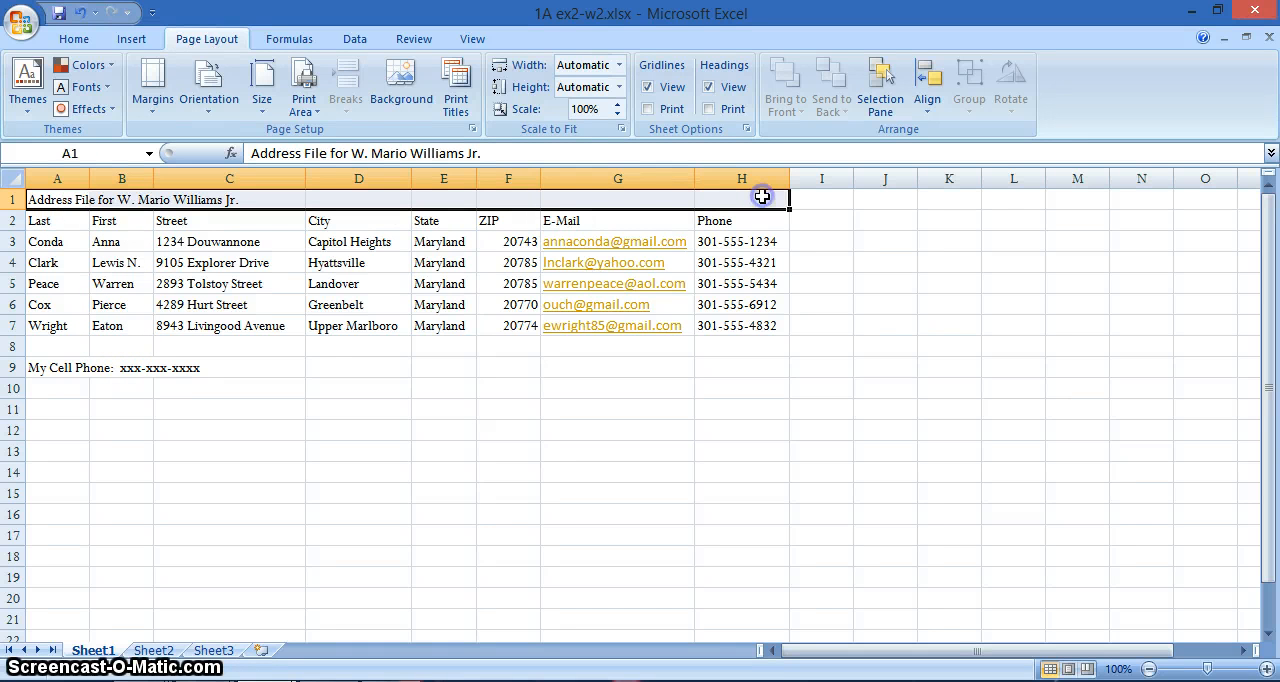
{"action": "left_click", "coordinate": [73, 39]}
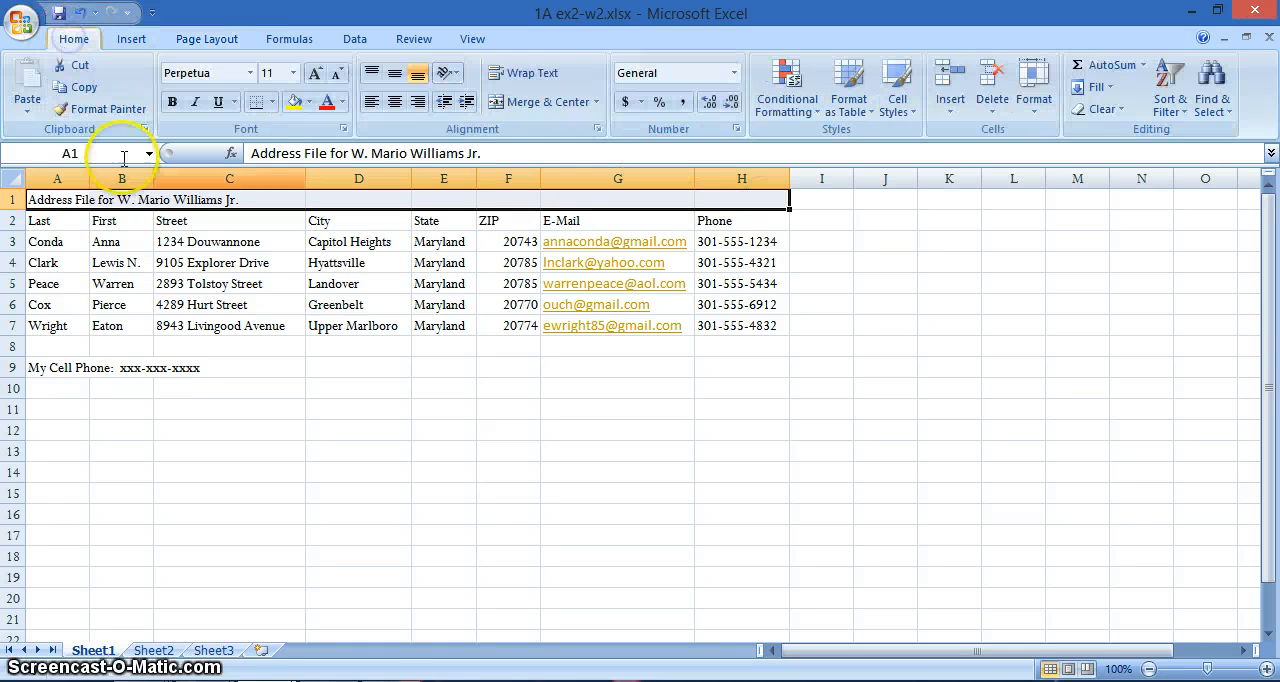
{"action": "left_click", "coordinate": [557, 103]}
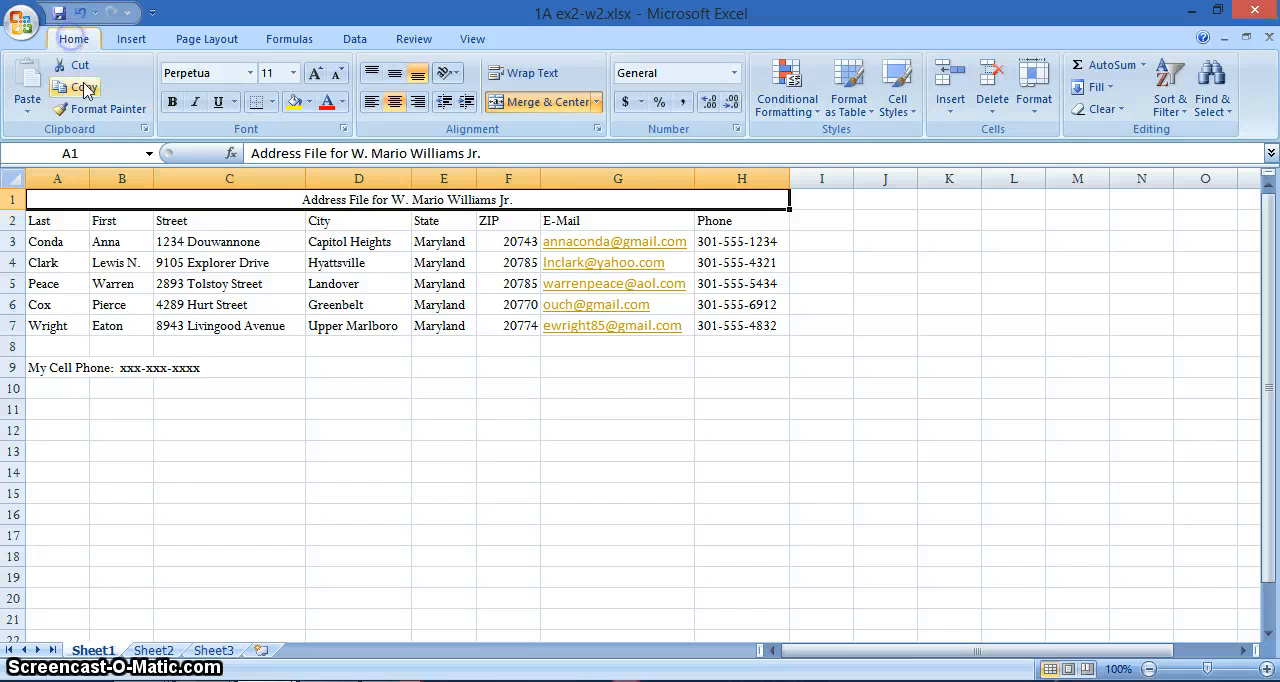
- Apply the 20% - Accent1 and Title cell styles to the merged title cell
{"action": "left_click", "coordinate": [907, 119]}
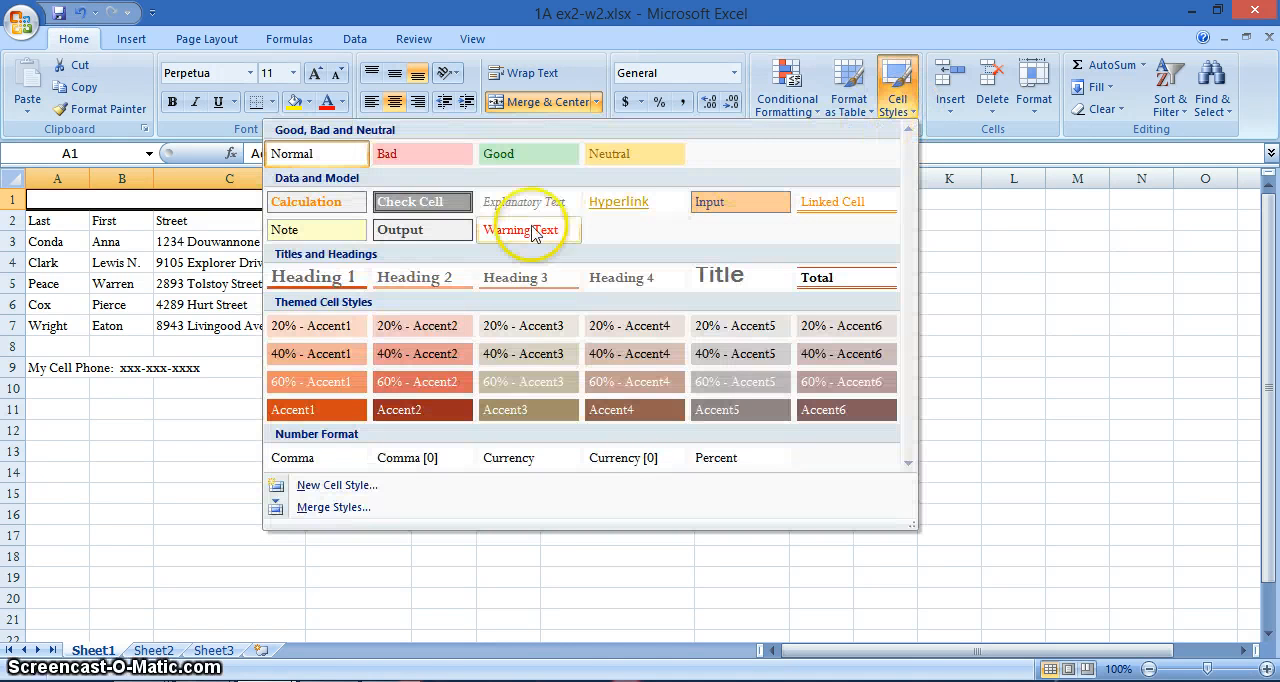
{"action": "left_click", "coordinate": [318, 333]}
{"action": "left_click", "coordinate": [318, 333]}
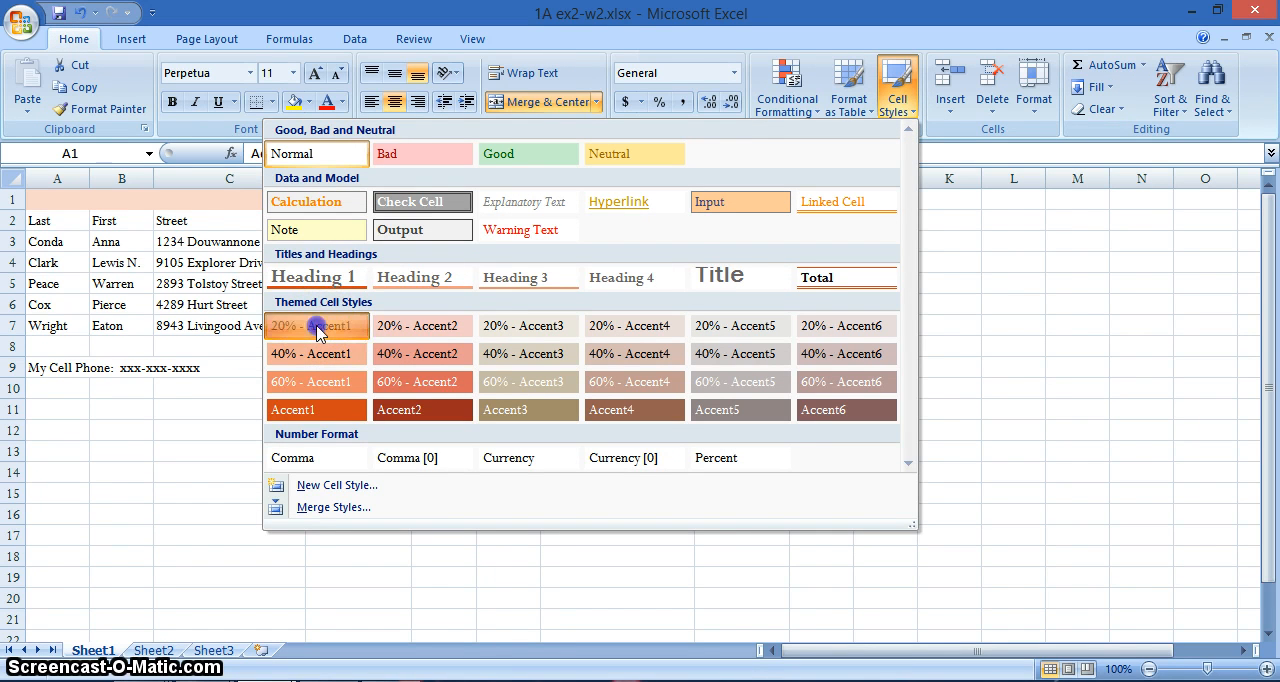
{"action": "left_click", "coordinate": [911, 118]}
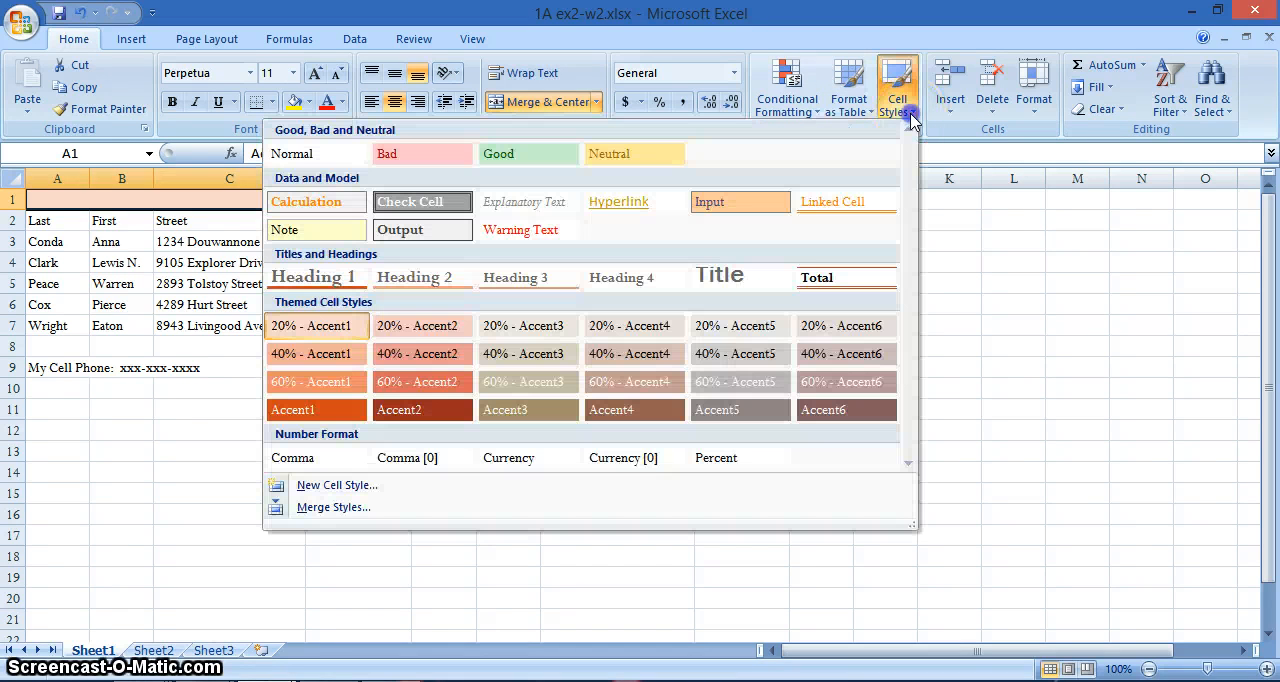
{"action": "left_click", "coordinate": [720, 280]}
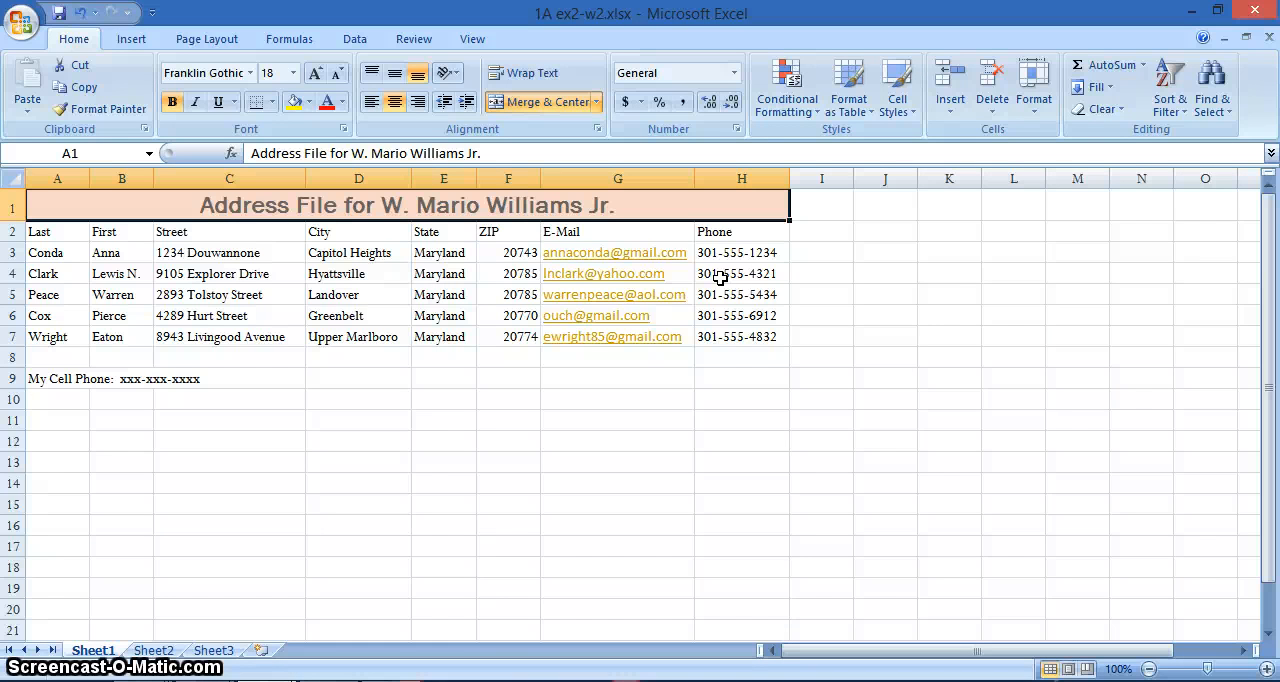
- Increase the row height of title row 1 and middle-align the title vertically
{"action": "left_click", "coordinate": [1036, 100]}
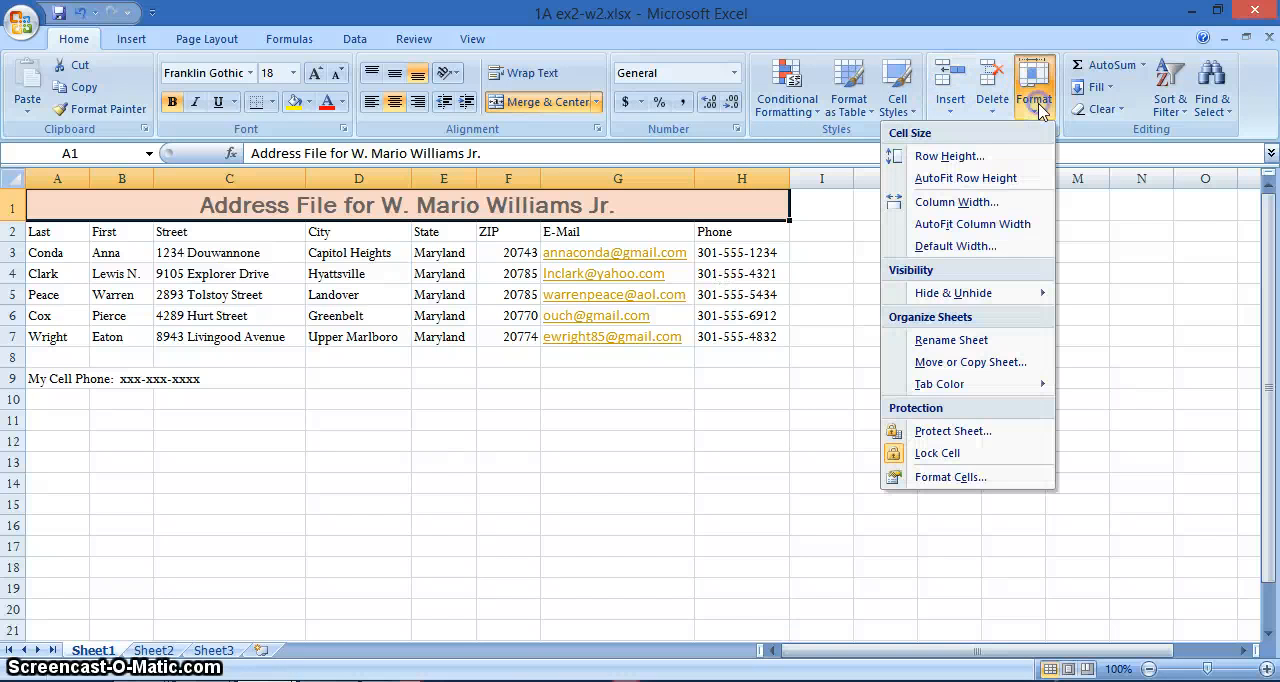
{"action": "left_click", "coordinate": [947, 157]}
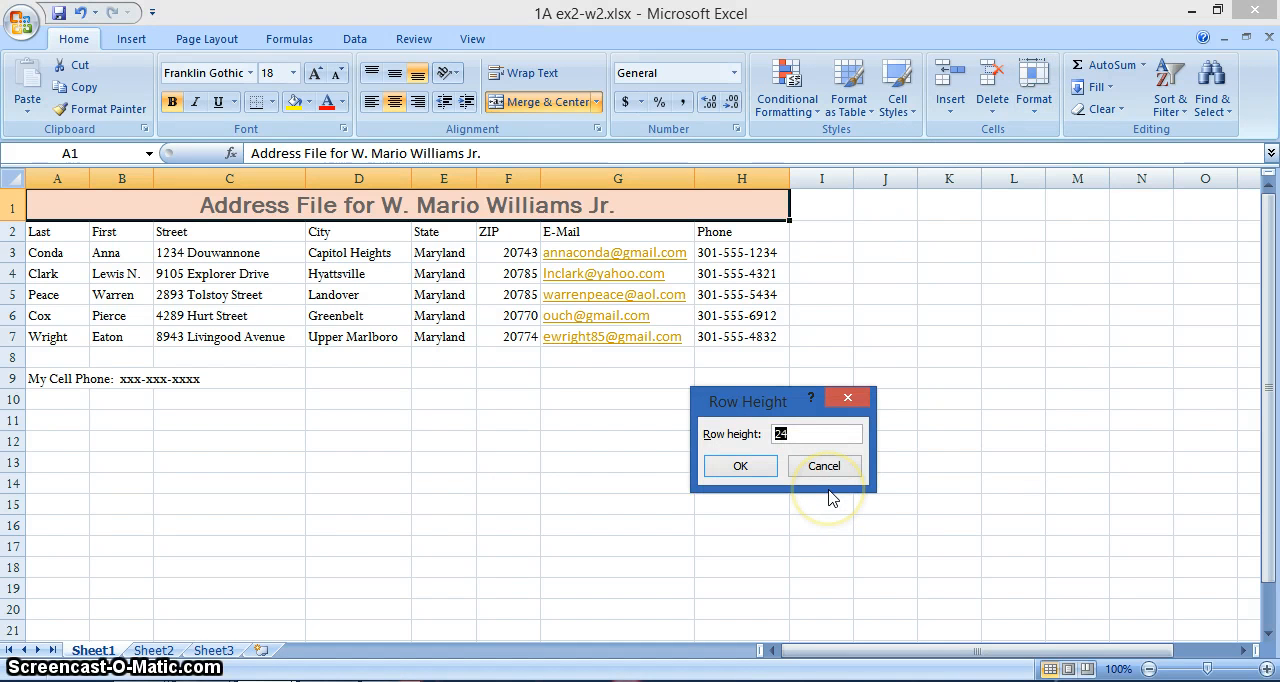
{"action": "left_click", "coordinate": [740, 466]}
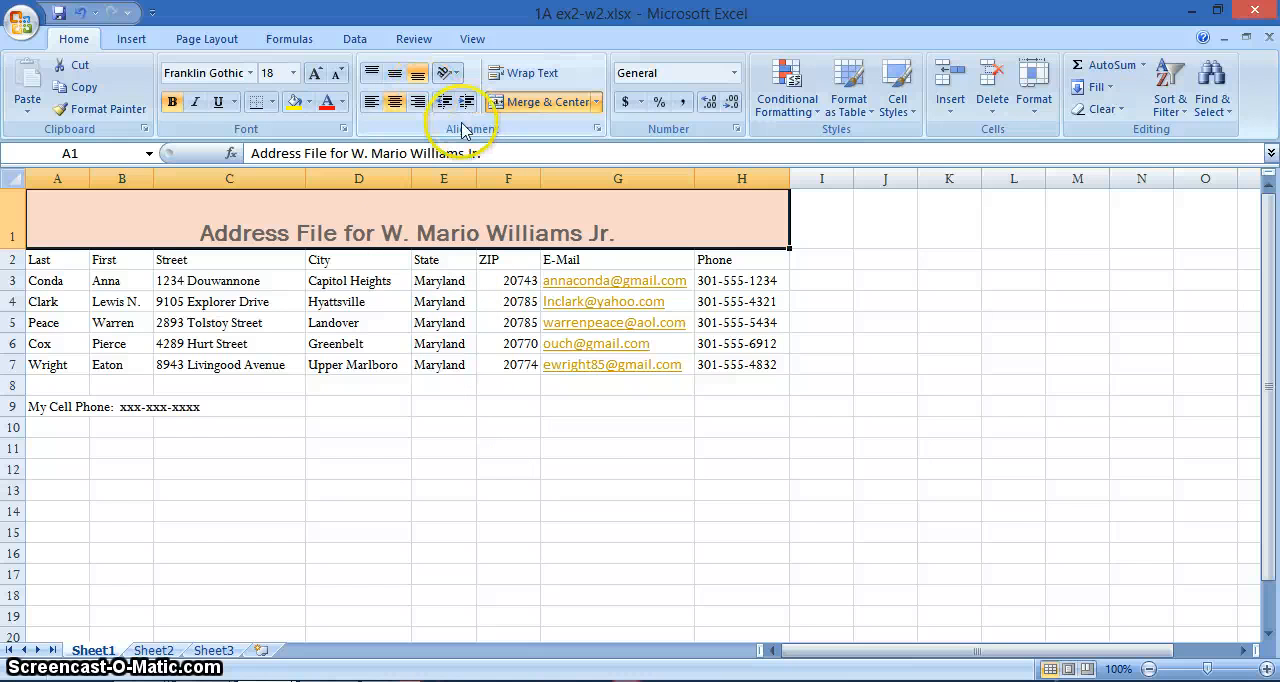
{"action": "left_click", "coordinate": [396, 75]}
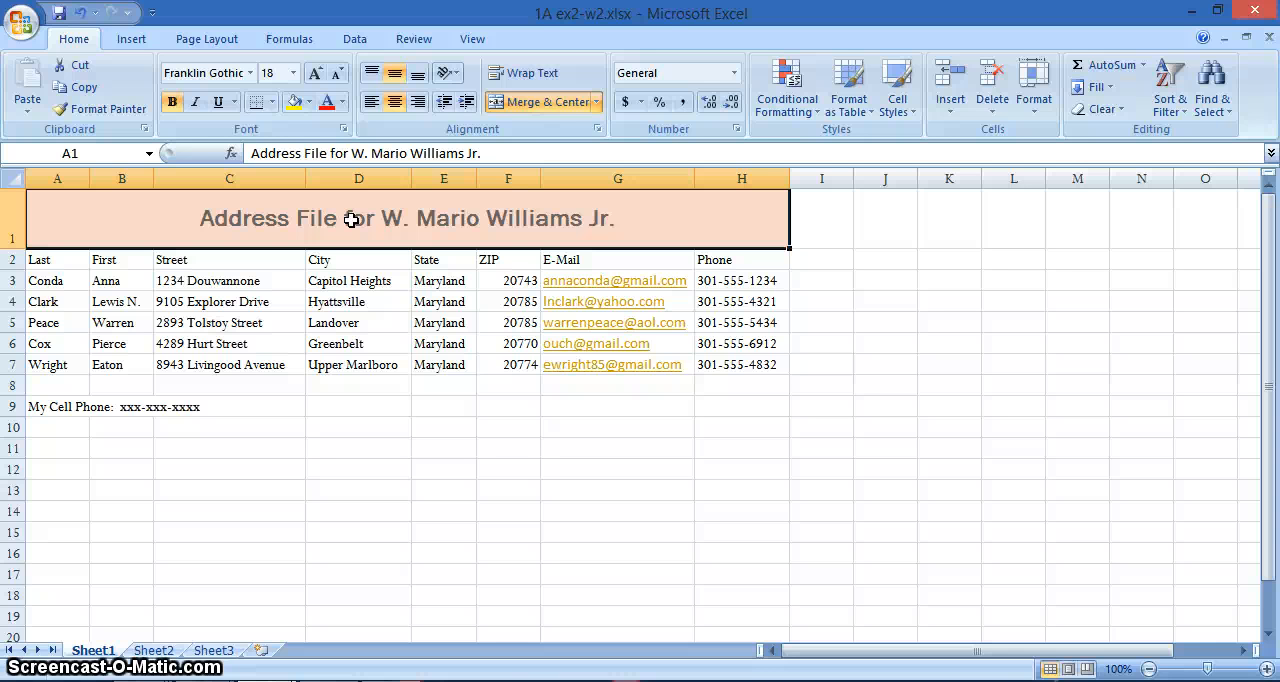
- Try inserting two sheet rows above the column headings in row 2, and undo both insertions
{"action": "left_click", "coordinate": [16, 260]}
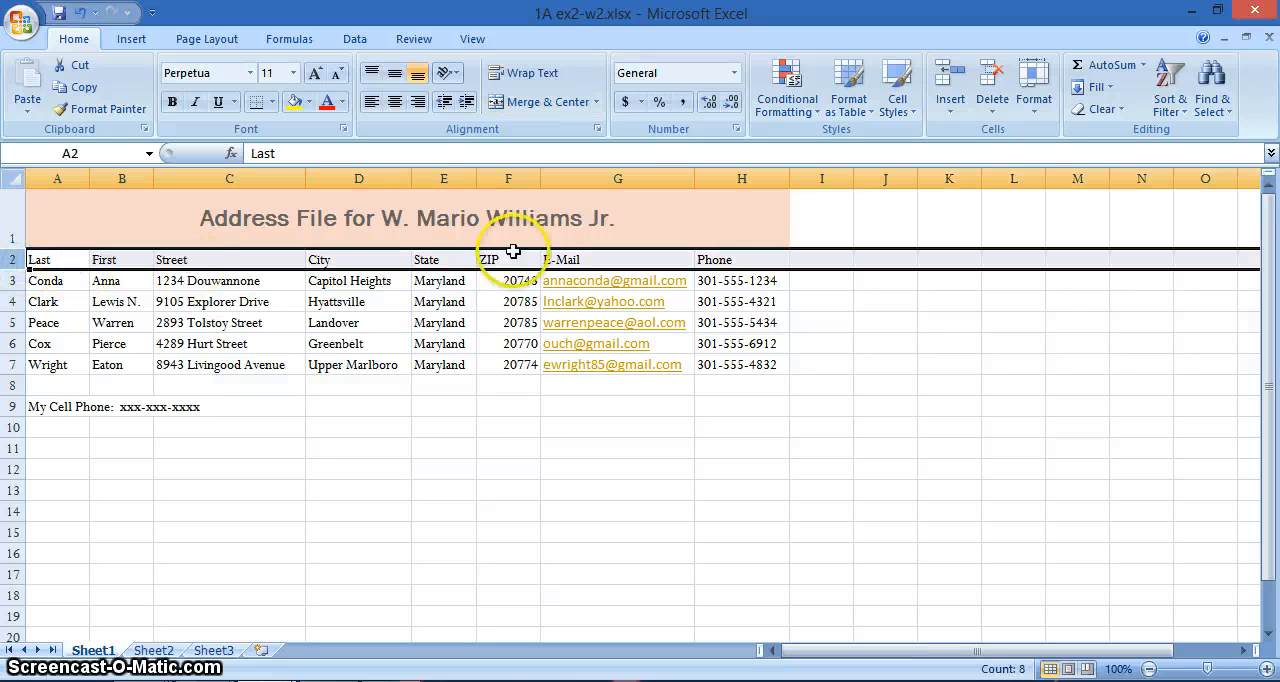
{"action": "left_click", "coordinate": [948, 112]}
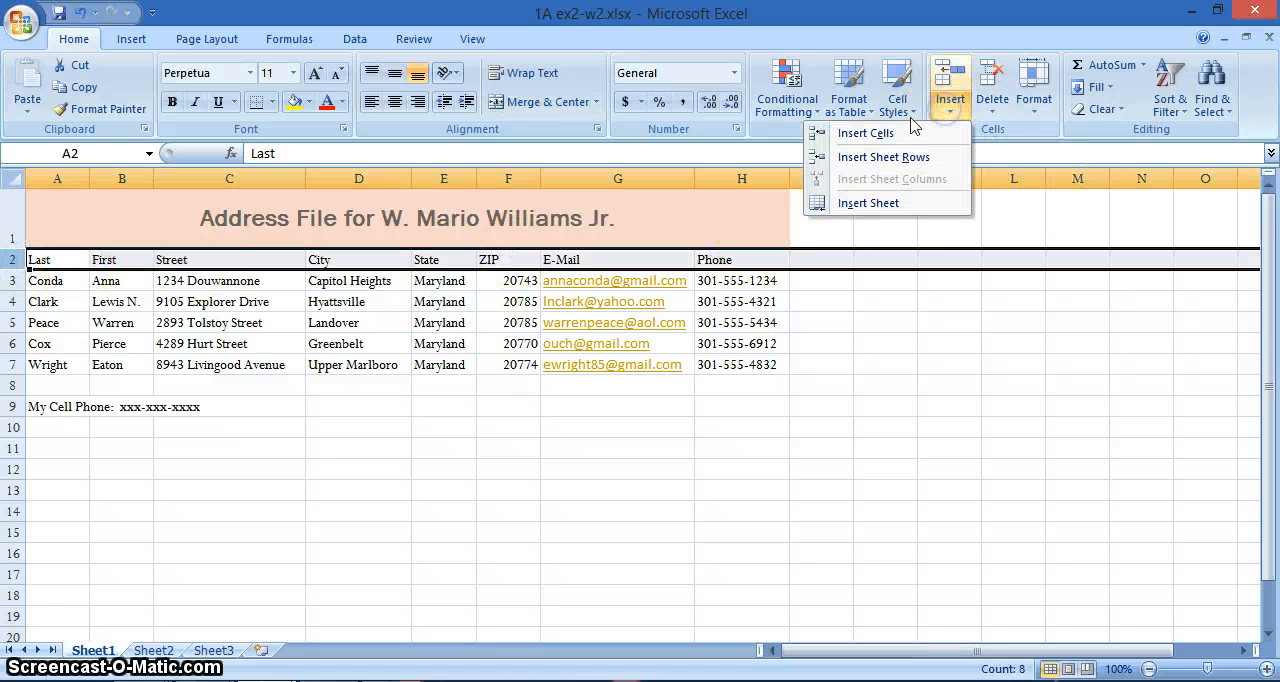
{"action": "left_click", "coordinate": [884, 162]}
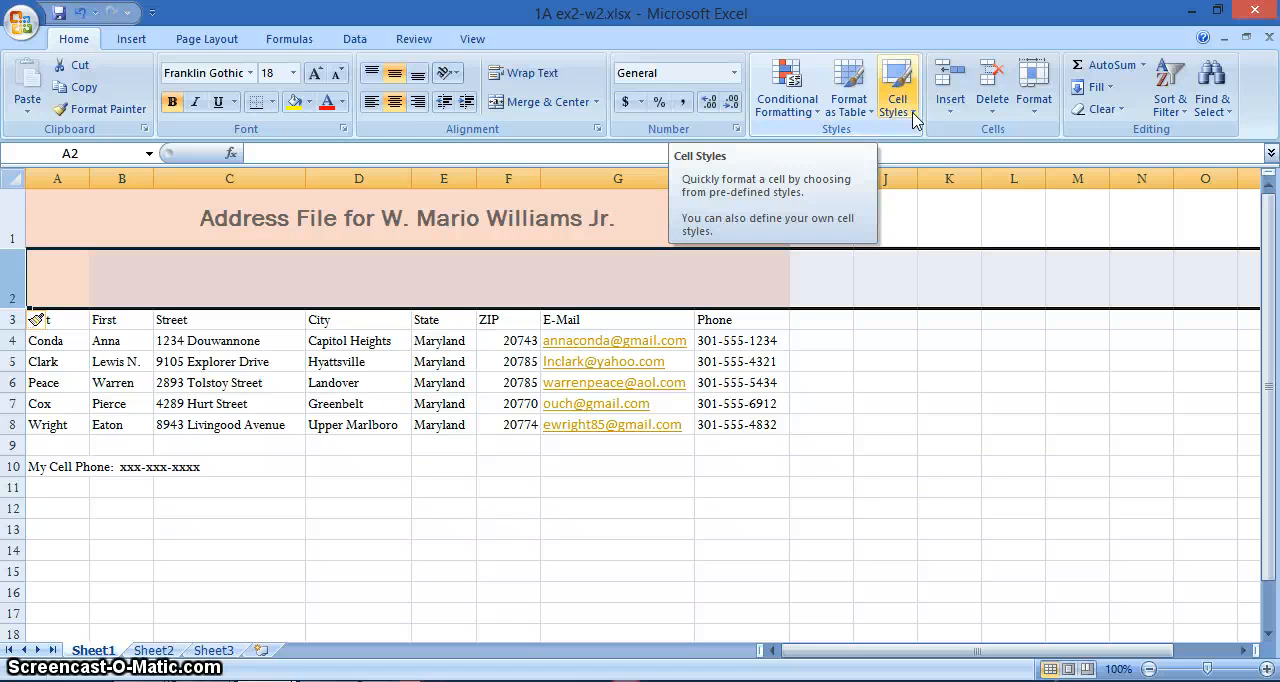
{"action": "left_click", "coordinate": [950, 104]}
{"action": "left_click", "coordinate": [910, 158]}
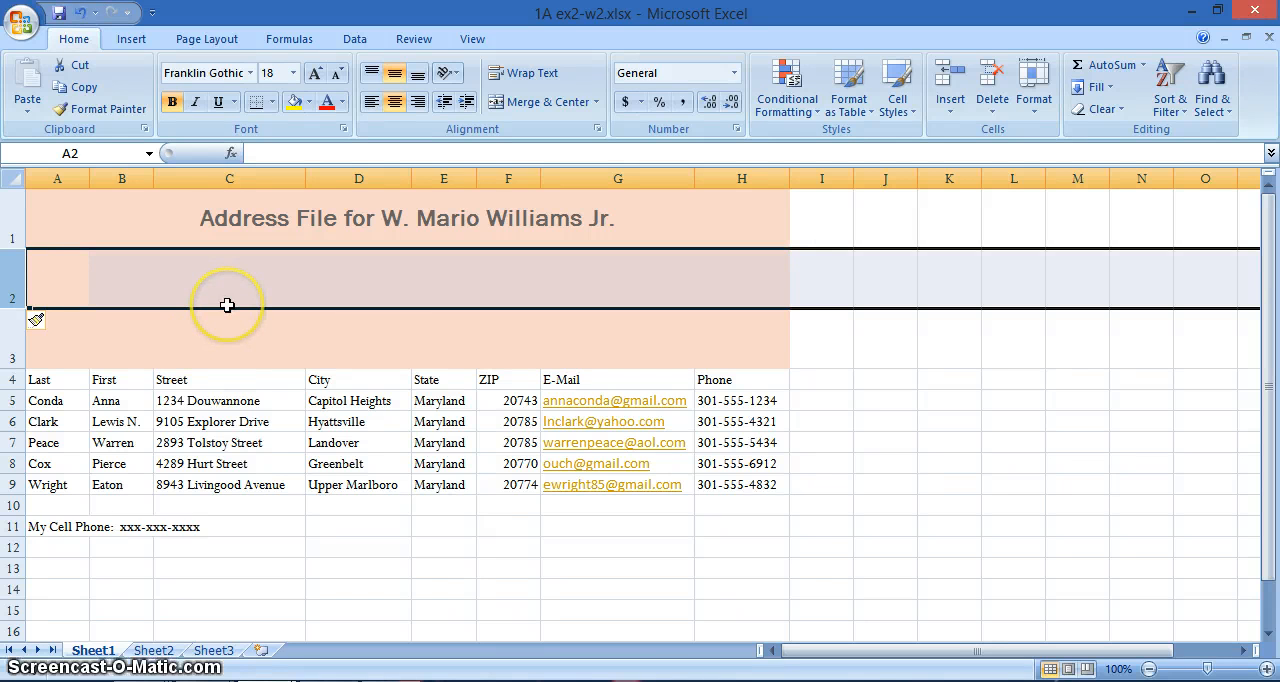
{"action": "left_click", "coordinate": [78, 13]}
{"action": "left_click", "coordinate": [78, 13]}
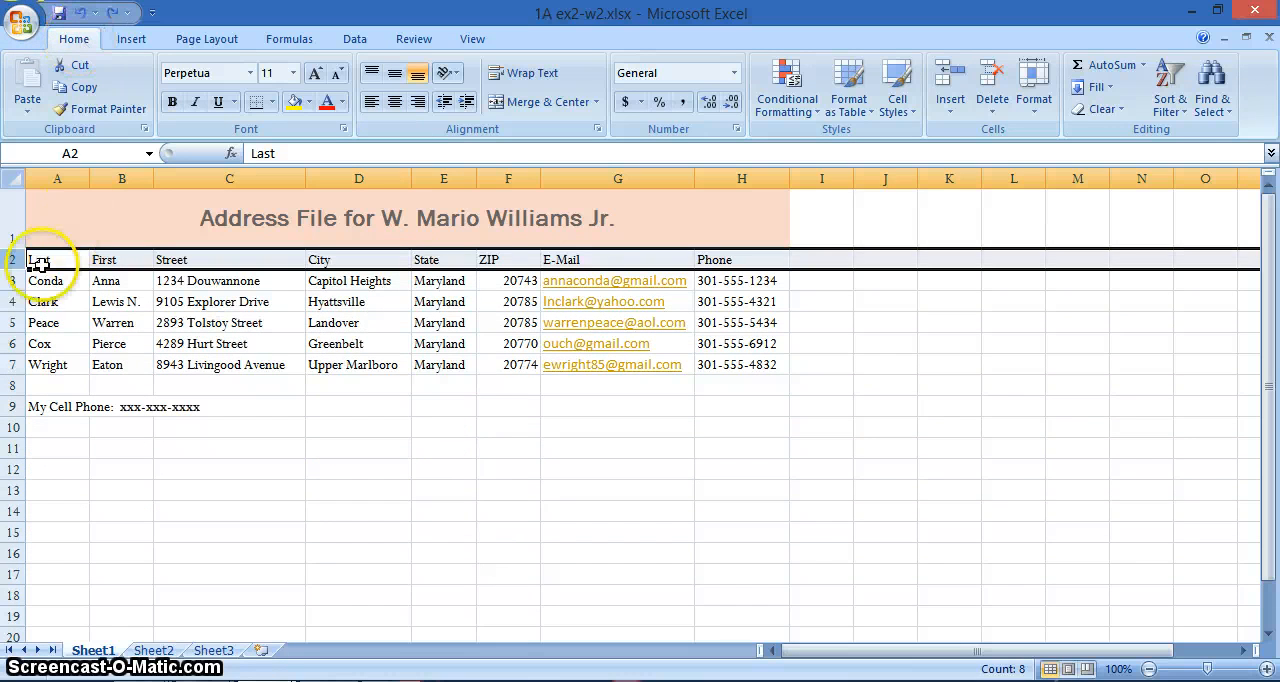
- Insert two entire rows above the column headings in row 2
{"action": "left_click", "coordinate": [45, 262]}
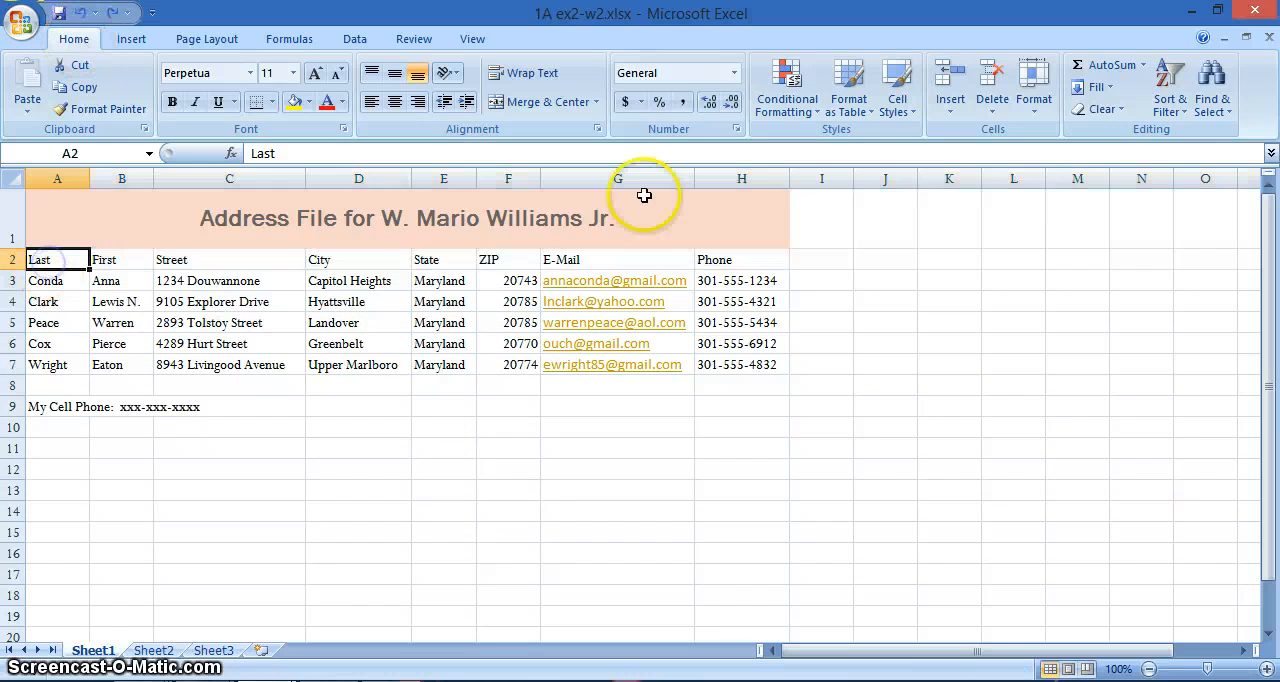
{"action": "left_click", "coordinate": [955, 108]}
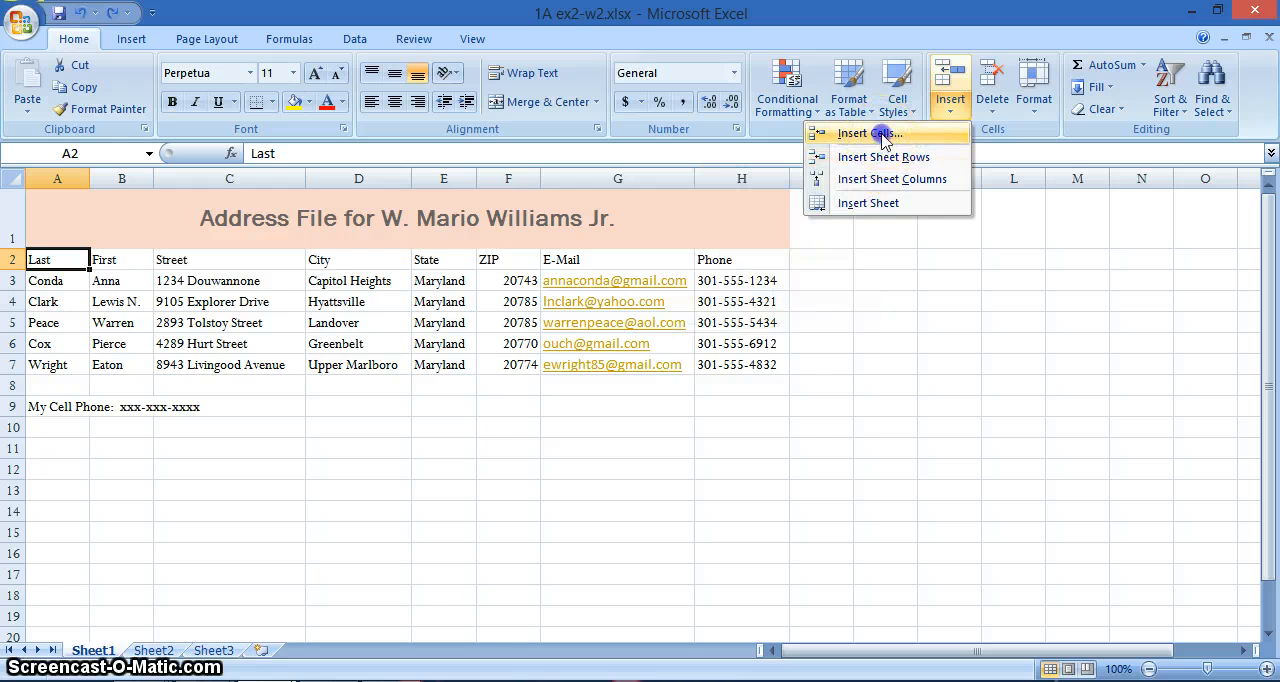
{"action": "left_click", "coordinate": [870, 132]}
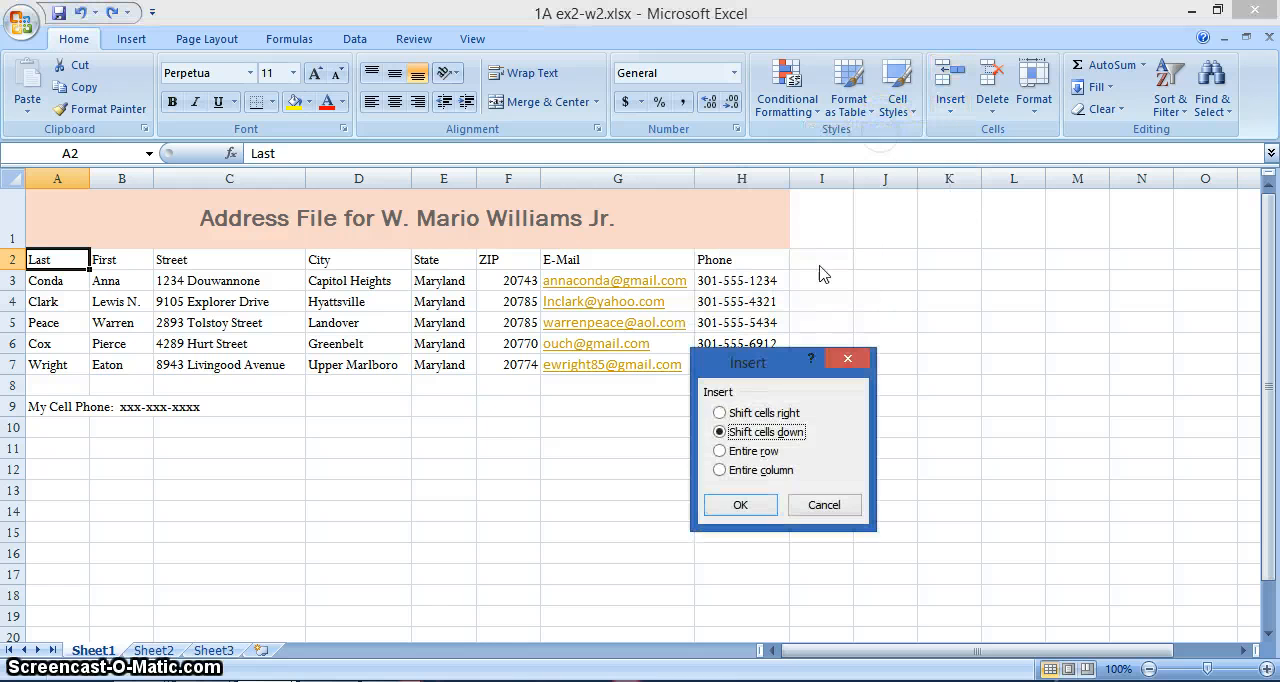
{"action": "left_click", "coordinate": [735, 451]}
{"action": "left_click", "coordinate": [741, 506]}
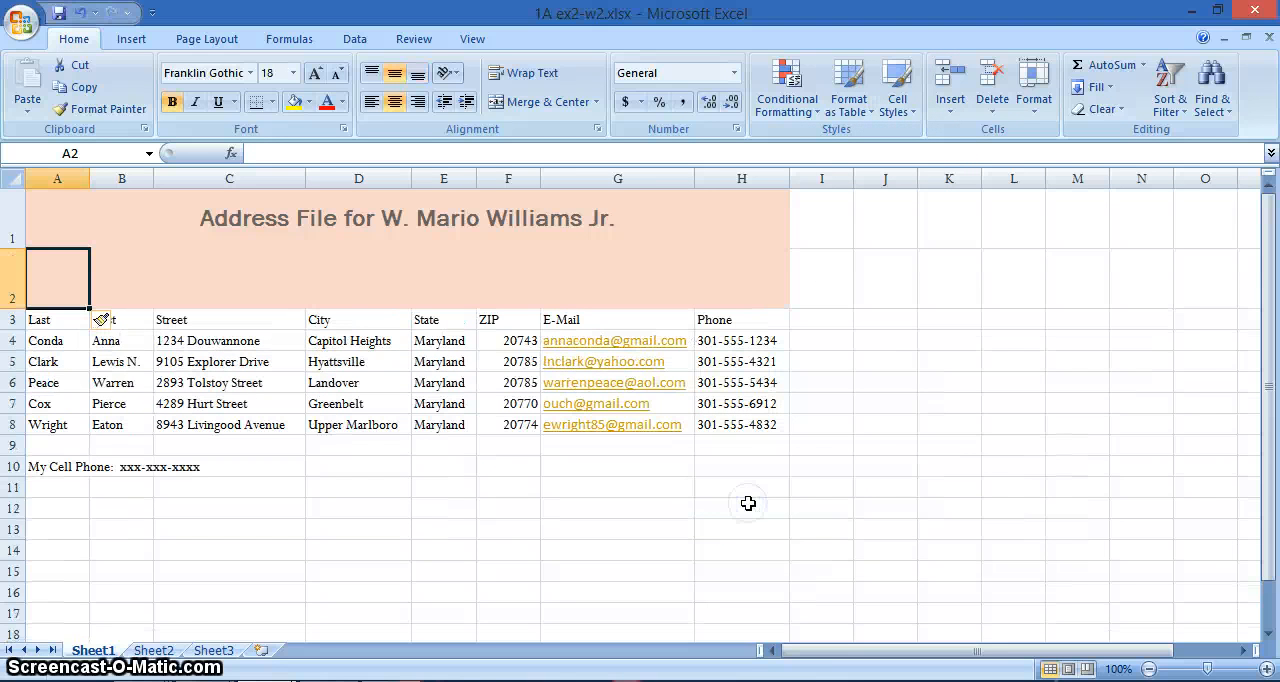
{"action": "left_click", "coordinate": [950, 110]}
{"action": "left_click", "coordinate": [918, 136]}
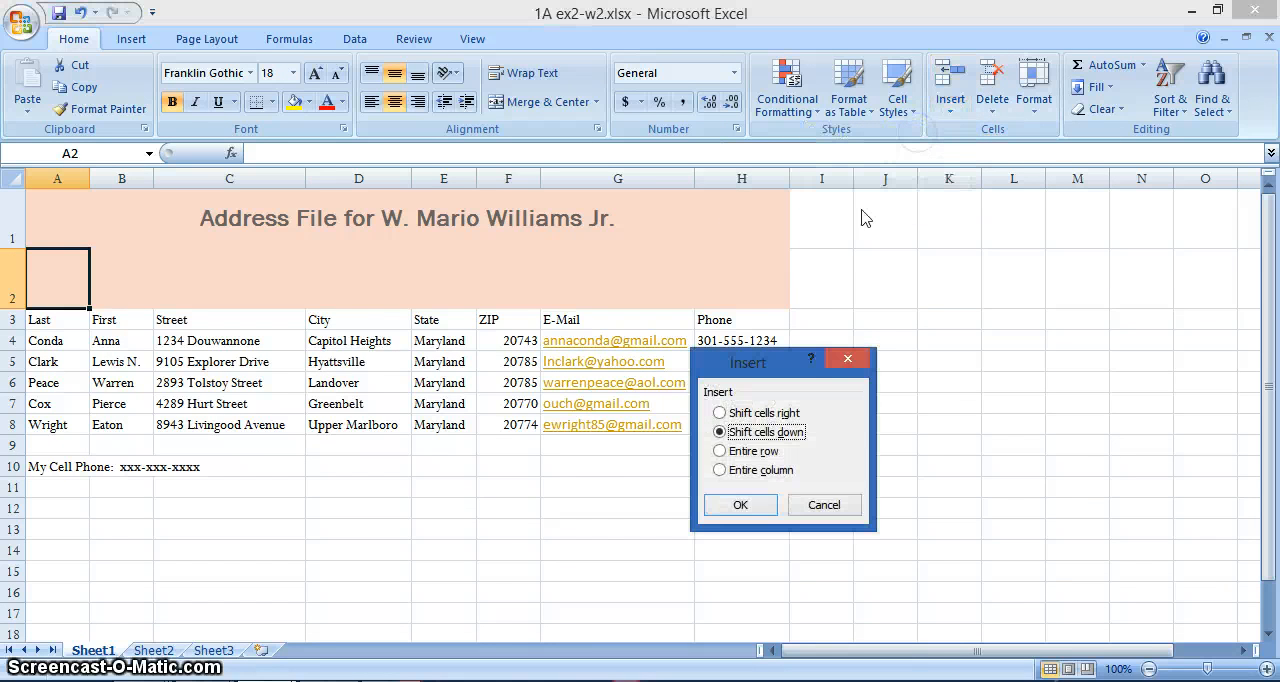
{"action": "left_click", "coordinate": [745, 451]}
{"action": "left_click", "coordinate": [741, 505]}
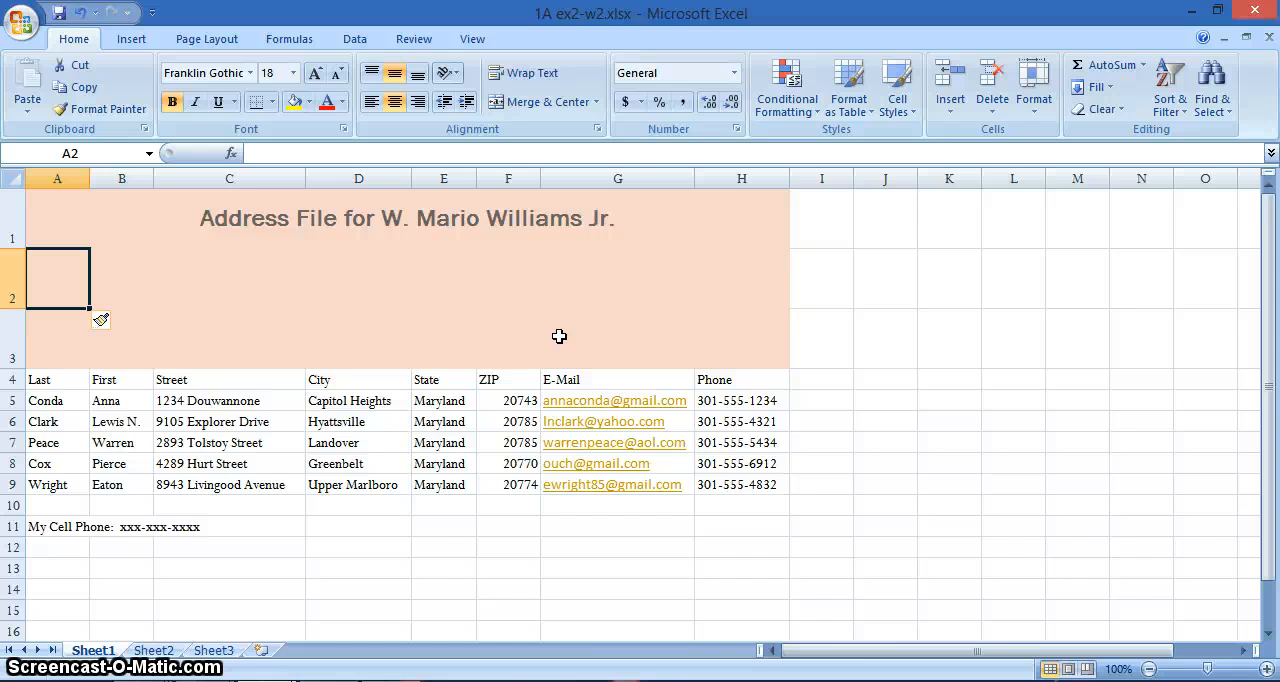
- Copy the formatting of the column headings A4 to H4 onto the two blank rows 2 and 3 with Format Painter
{"action": "left_click", "coordinate": [63, 383]}
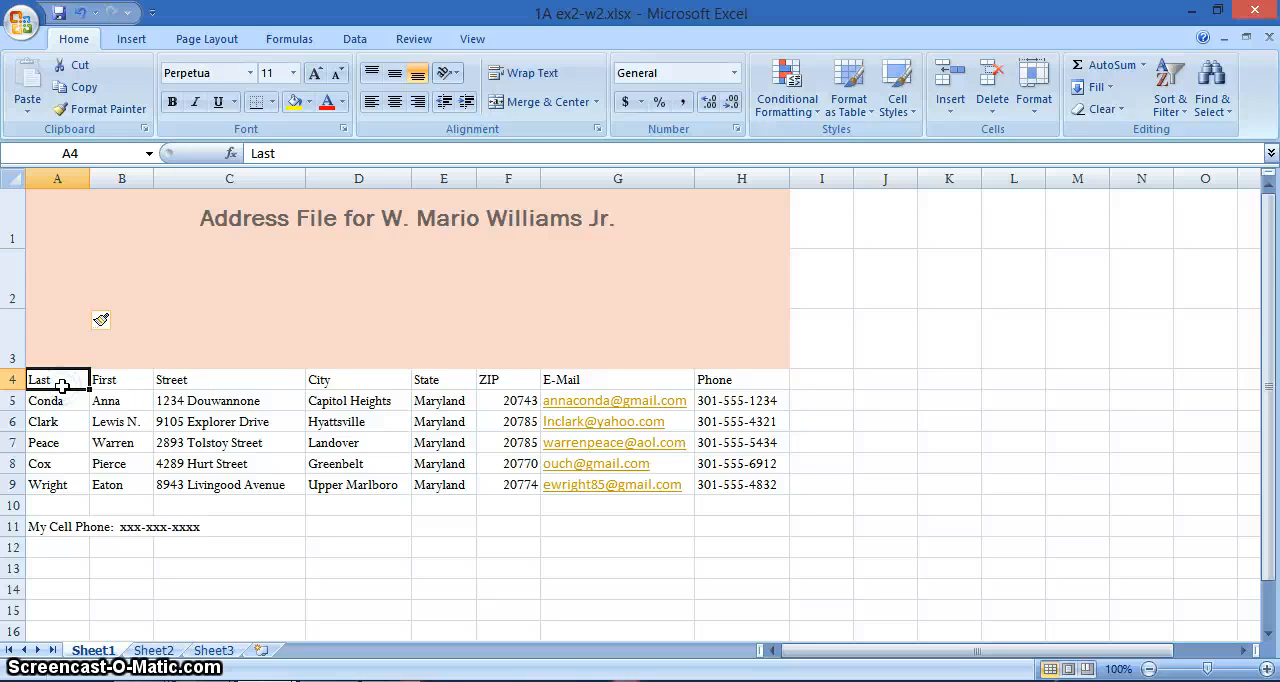
{"action": "key", "text": "alt+p"}
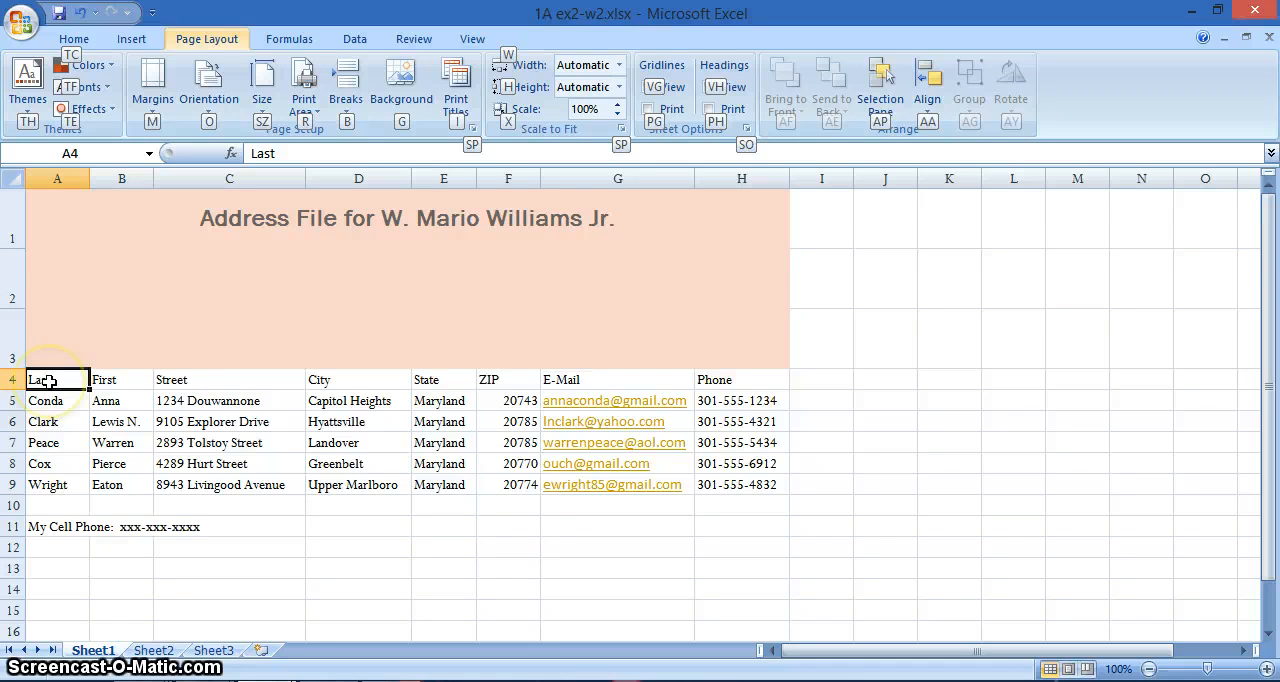
{"action": "left_click_drag", "start_coordinate": [60, 378], "coordinate": [709, 379]}
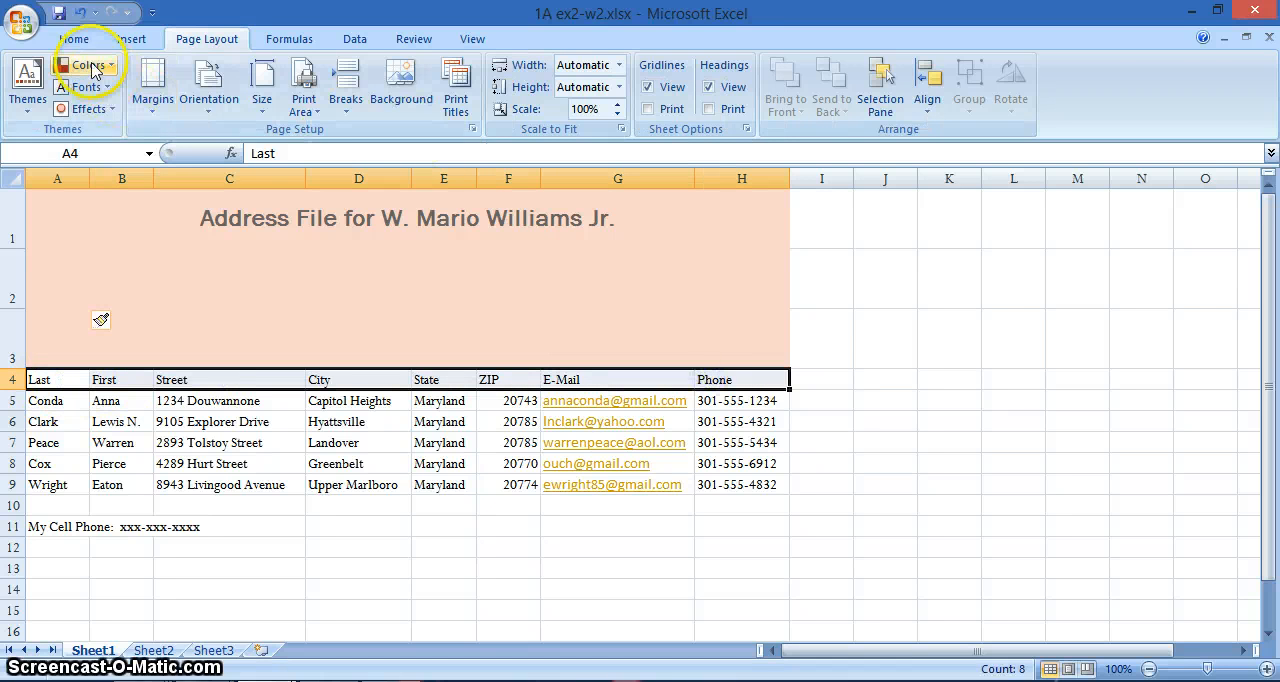
{"action": "left_click", "coordinate": [74, 38]}
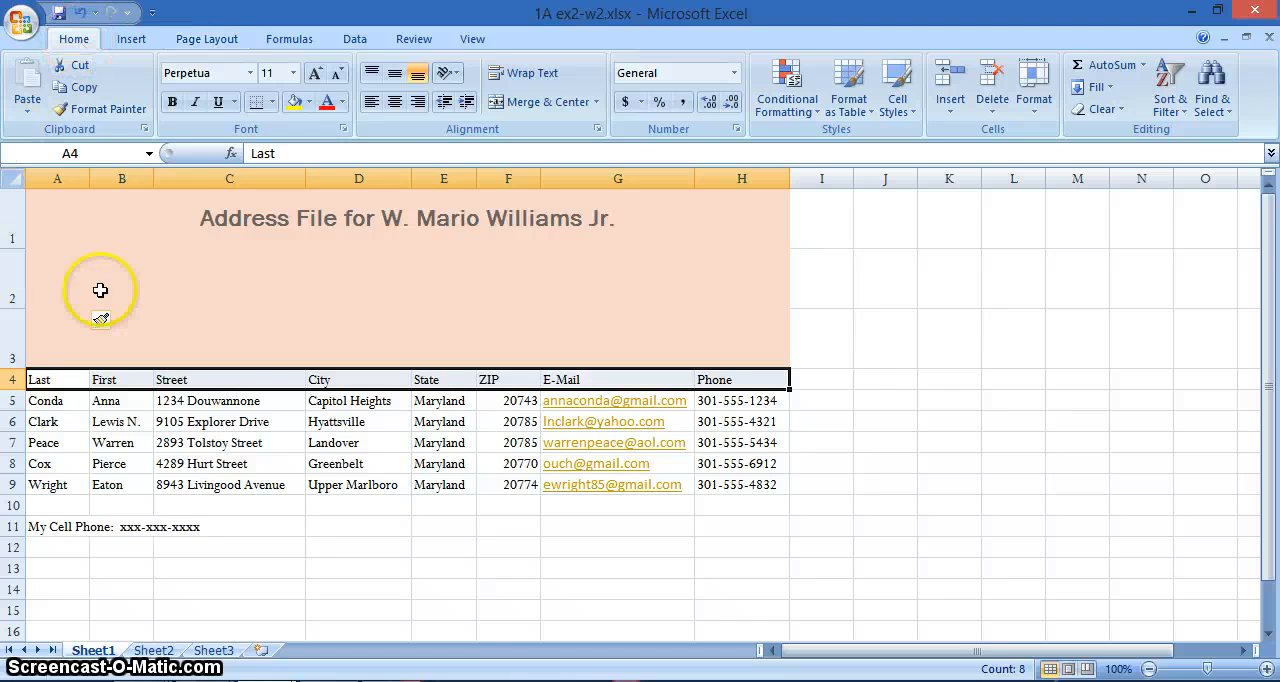
{"action": "left_click", "coordinate": [87, 112]}
{"action": "left_click_drag", "start_coordinate": [19, 276], "coordinate": [17, 328]}
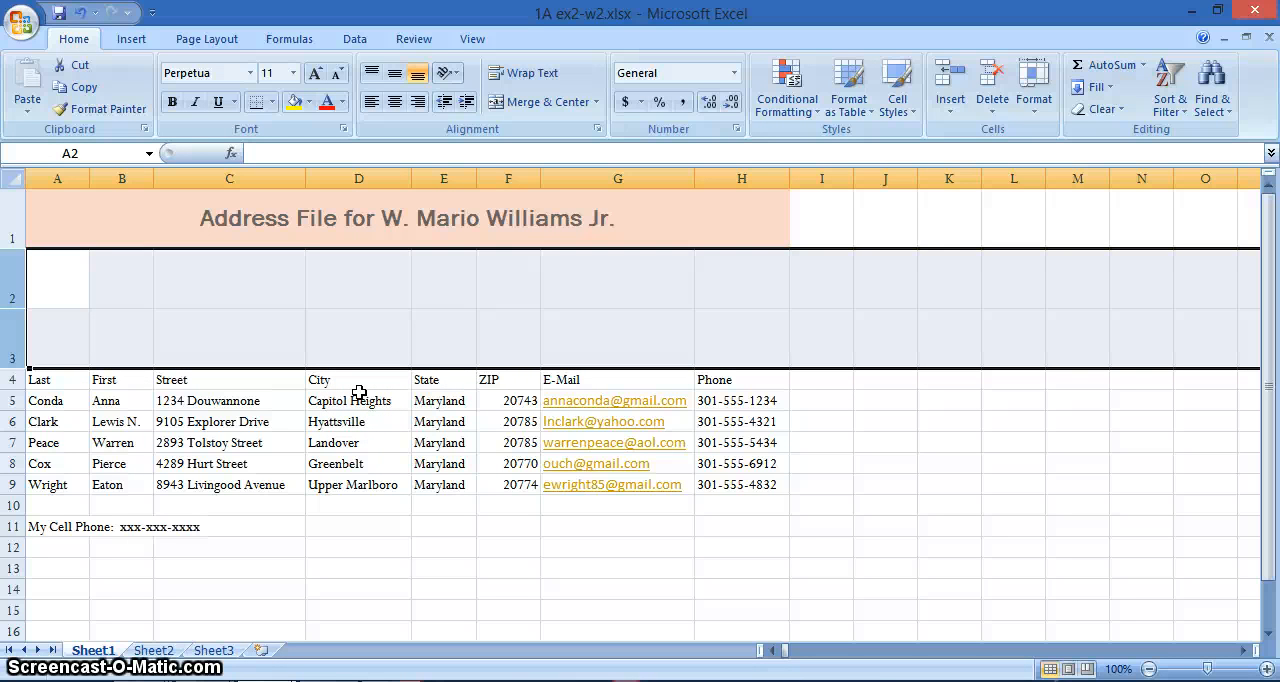
- Enter the owner's full postal address, with street, city, state and ZIP code, in cell A2
{"action": "left_click", "coordinate": [48, 280]}
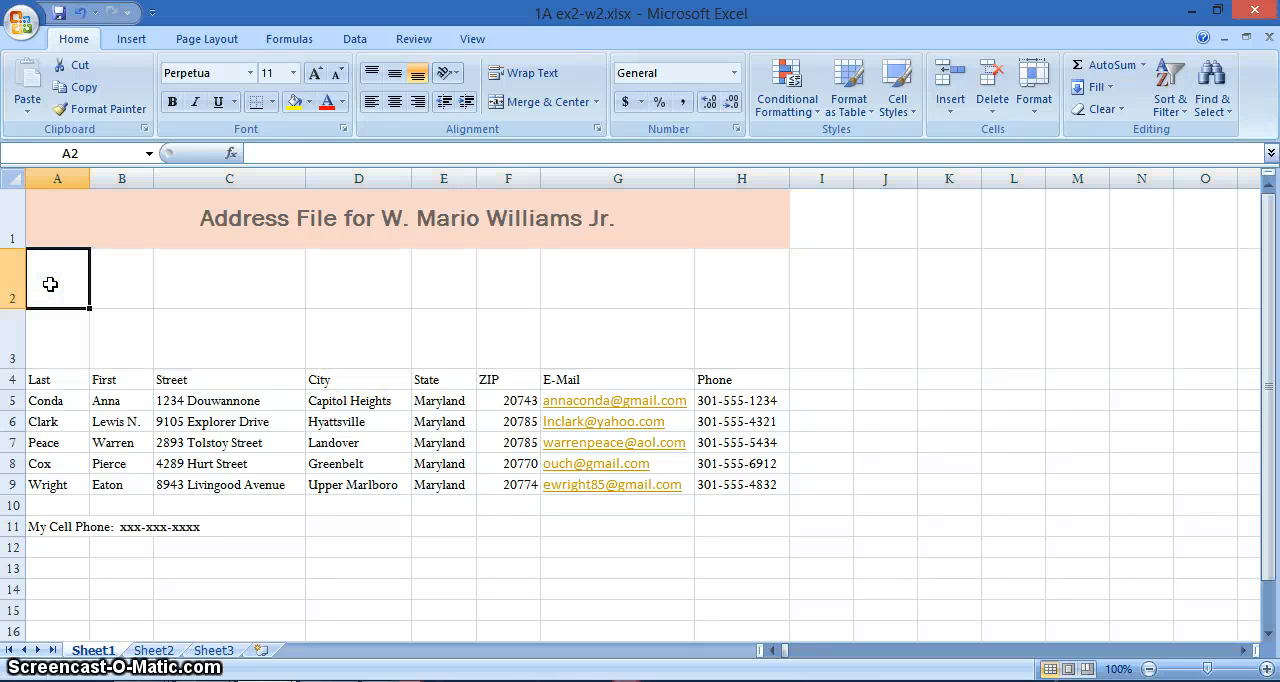
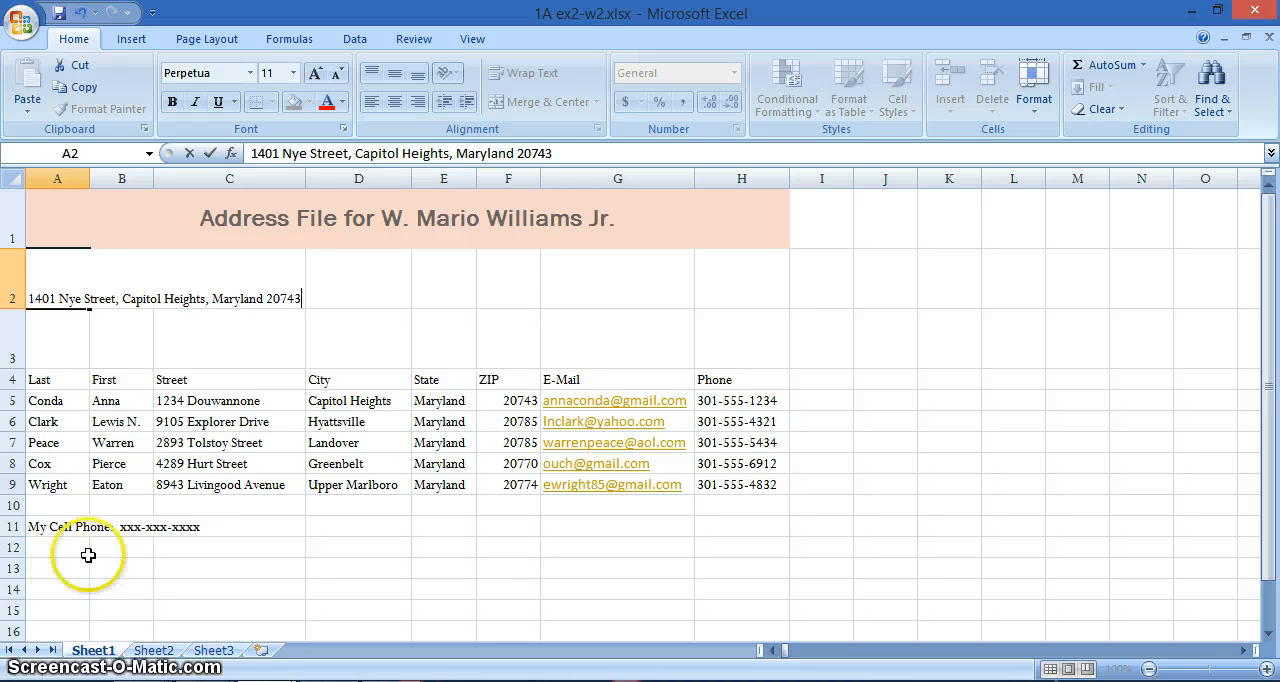
- Move the My Cell Phone line from cell A11 to cell A3
{"action": "left_click", "coordinate": [50, 525]}
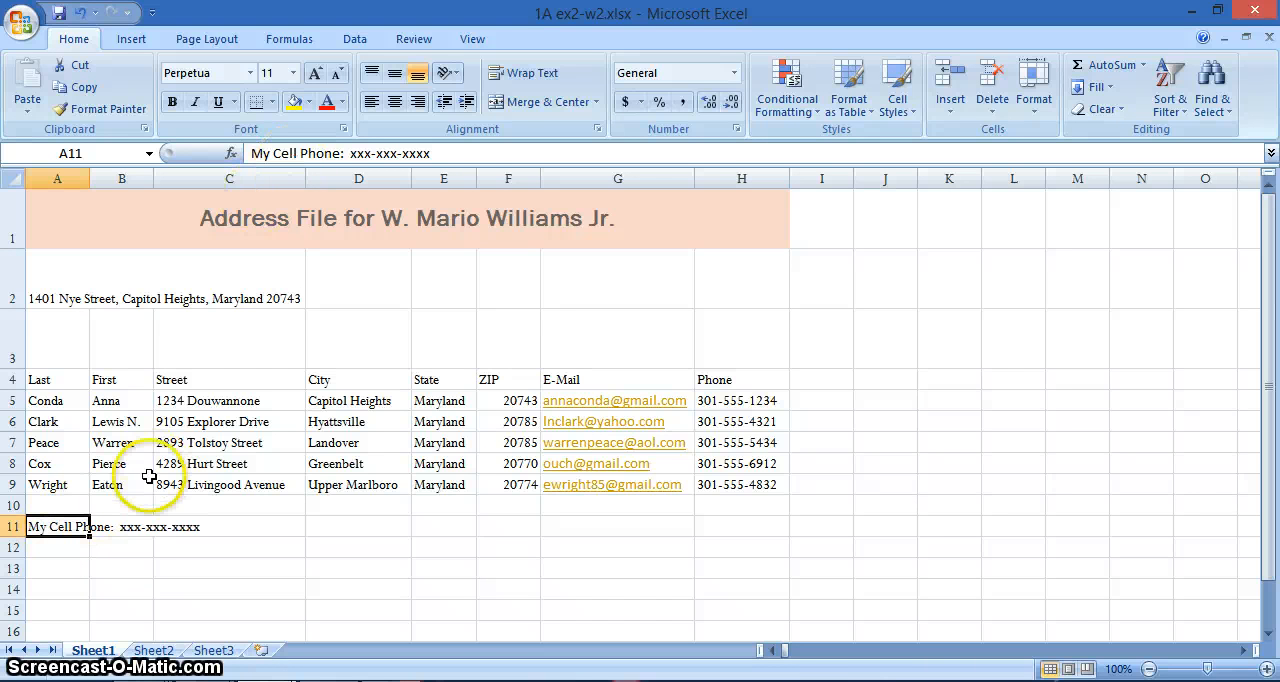
{"action": "left_click", "coordinate": [117, 526]}
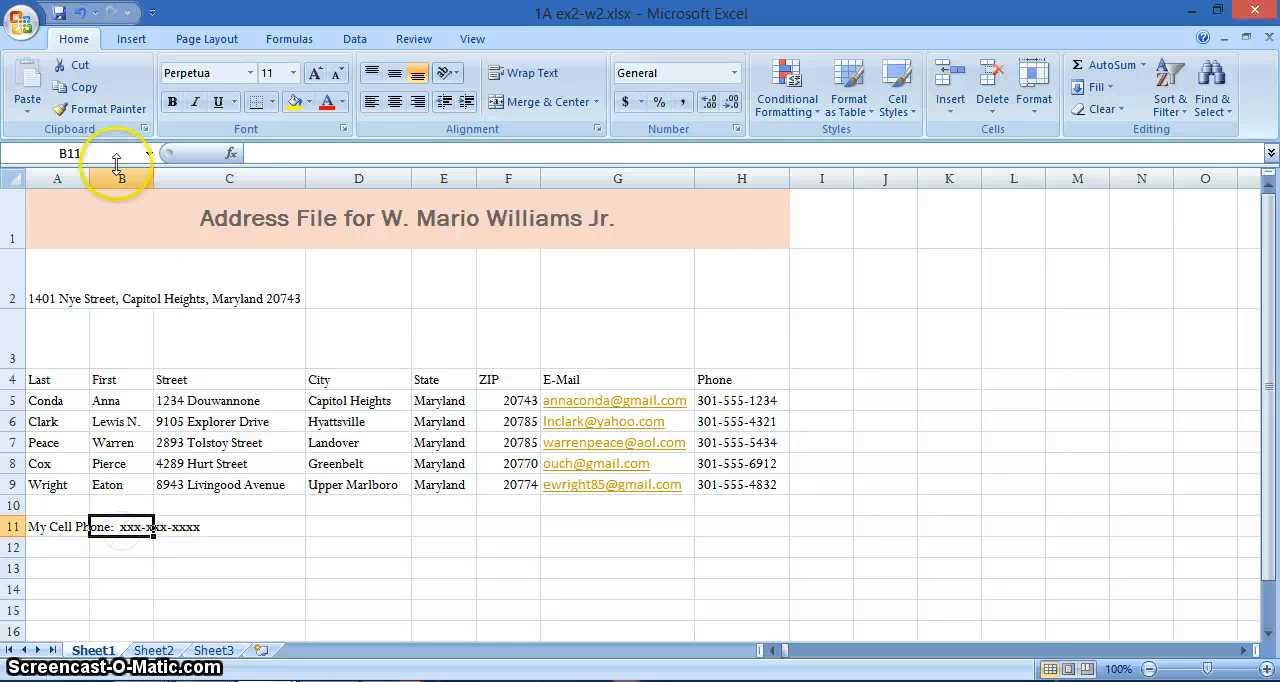
{"action": "left_click", "coordinate": [50, 528]}
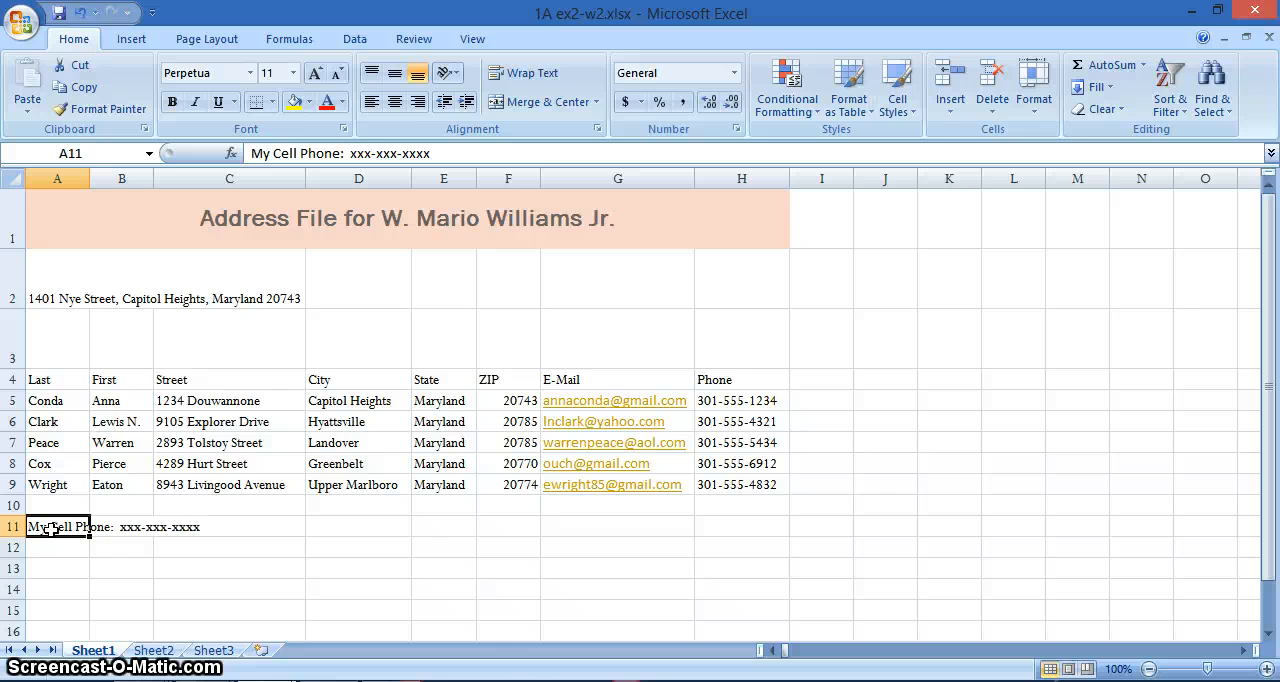
{"action": "right_click", "coordinate": [50, 530]}
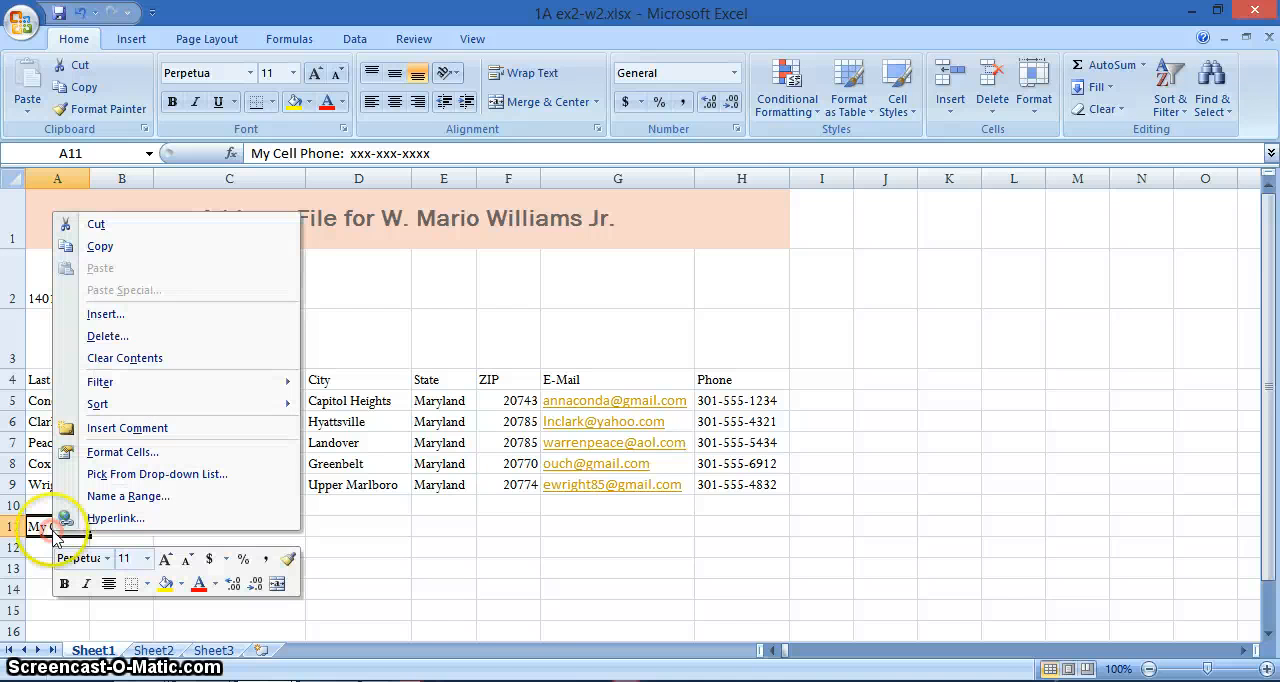
{"action": "left_click", "coordinate": [96, 225]}
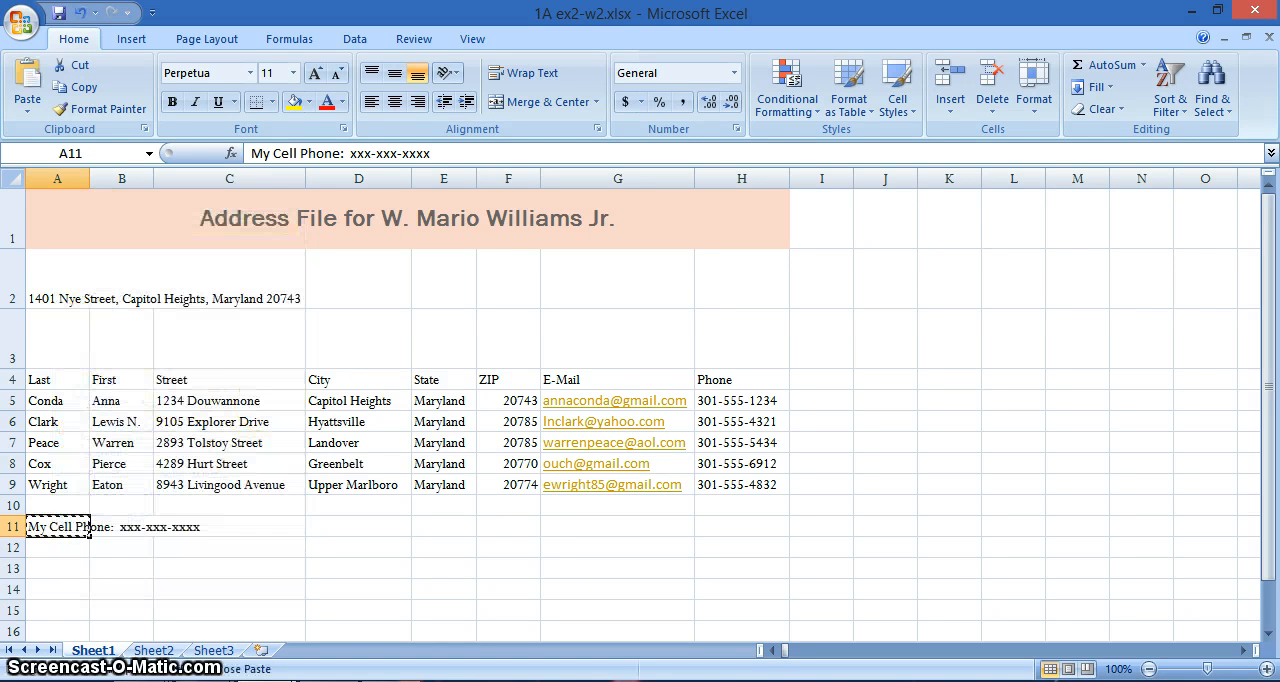
{"action": "left_click", "coordinate": [44, 334]}
{"action": "right_click", "coordinate": [44, 336]}
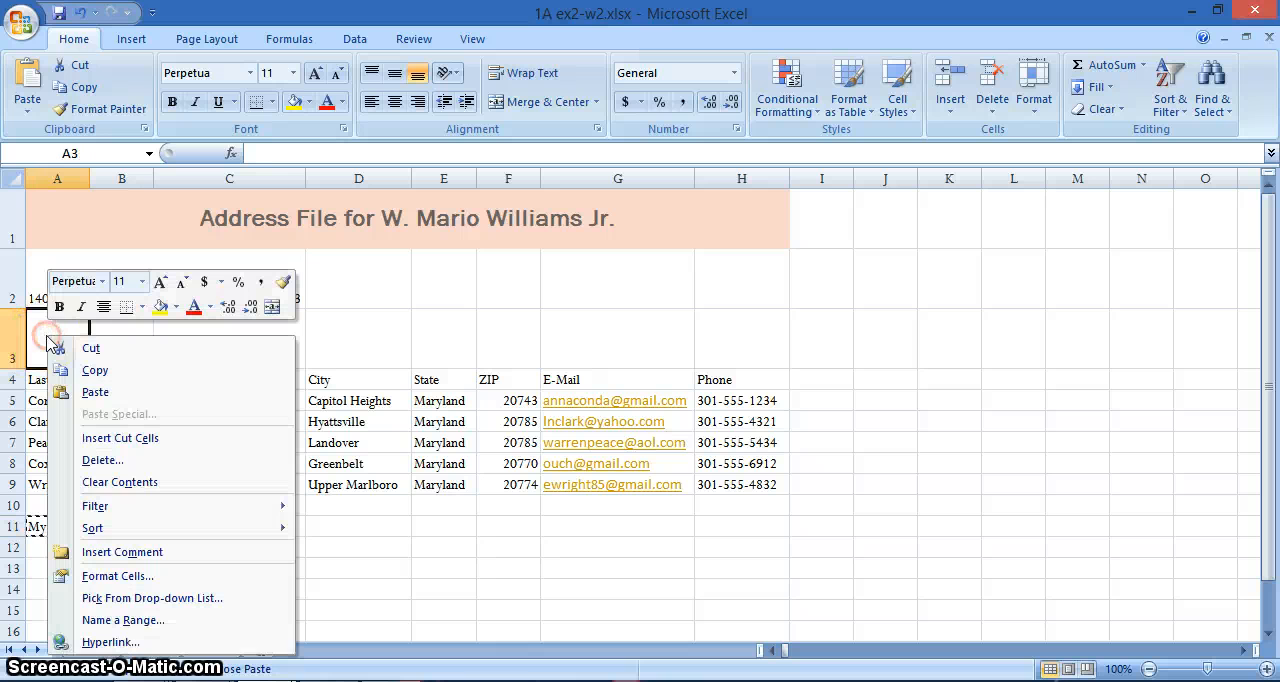
{"action": "left_click", "coordinate": [95, 392]}
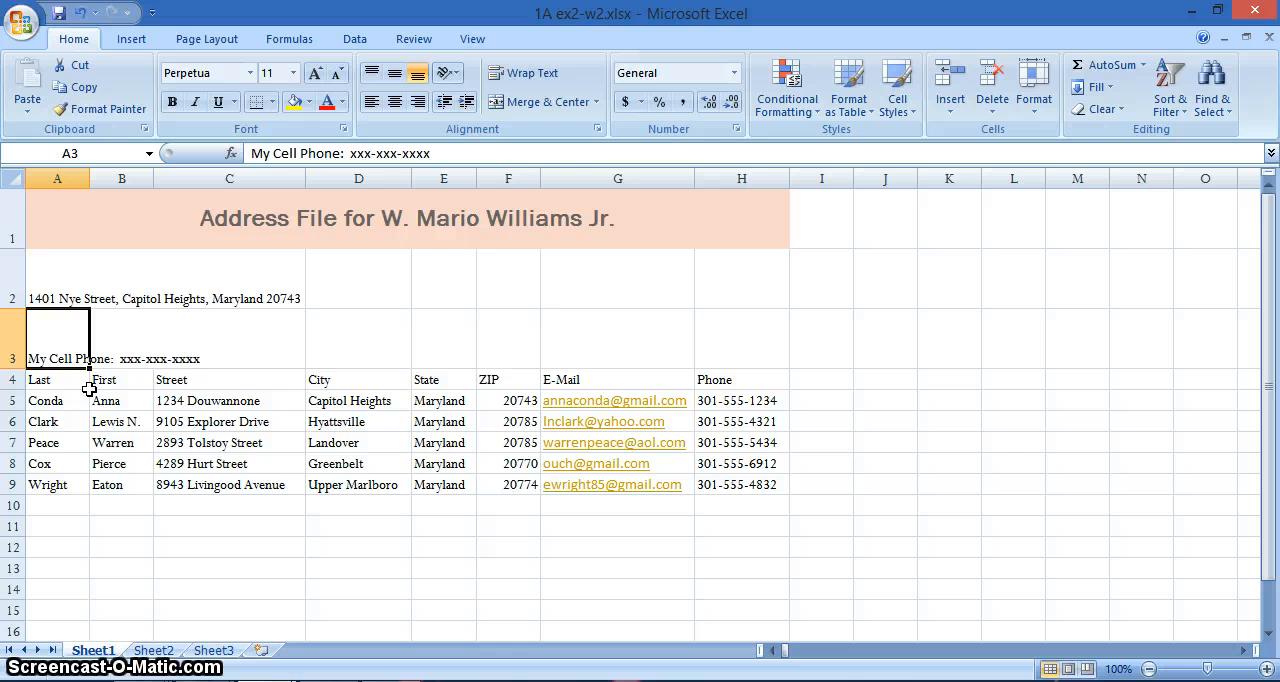
- Try merging and centering cells B2 to H2, and undo the merge
{"action": "left_click_drag", "start_coordinate": [110, 269], "coordinate": [735, 266]}
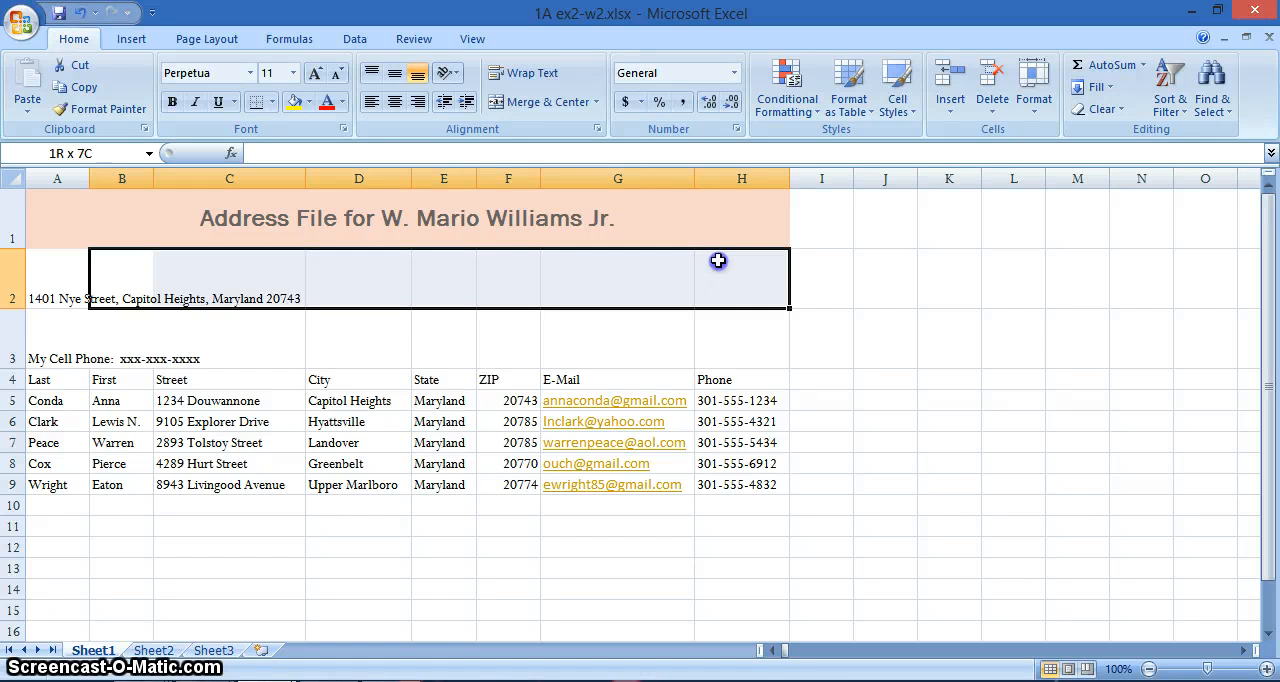
{"action": "left_click", "coordinate": [545, 101]}
{"action": "left_click", "coordinate": [96, 340]}
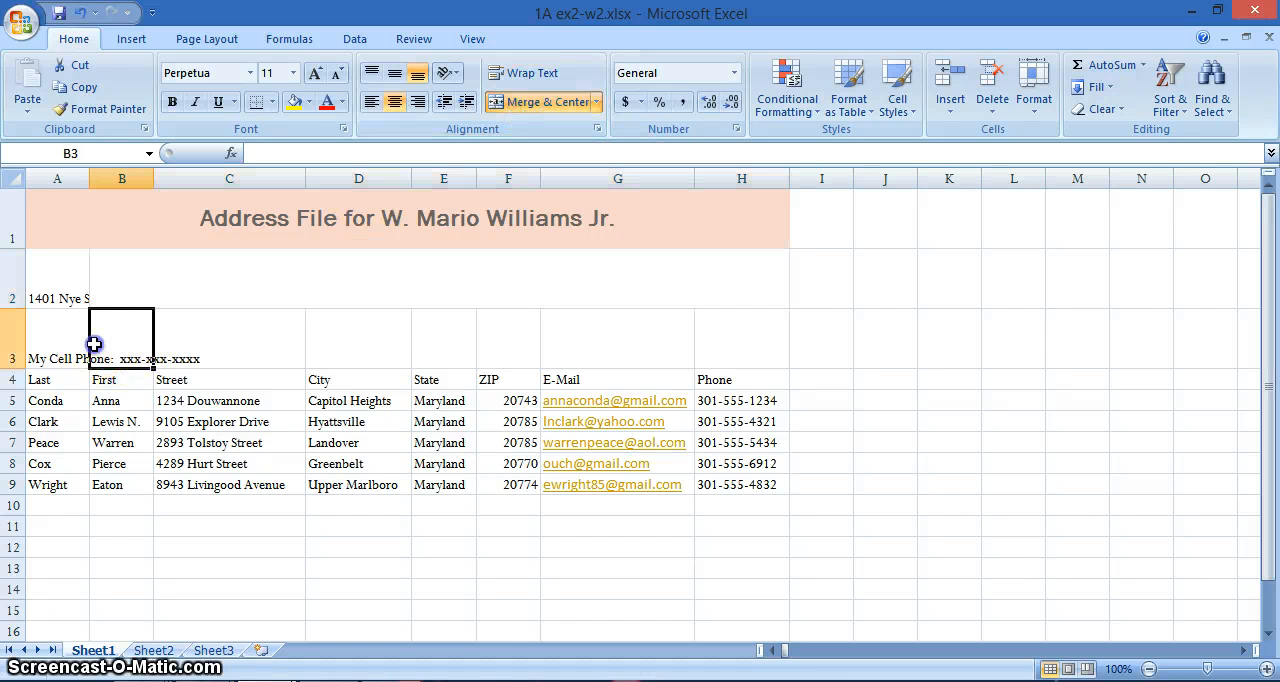
{"action": "left_click", "coordinate": [68, 340]}
{"action": "left_click", "coordinate": [63, 271]}
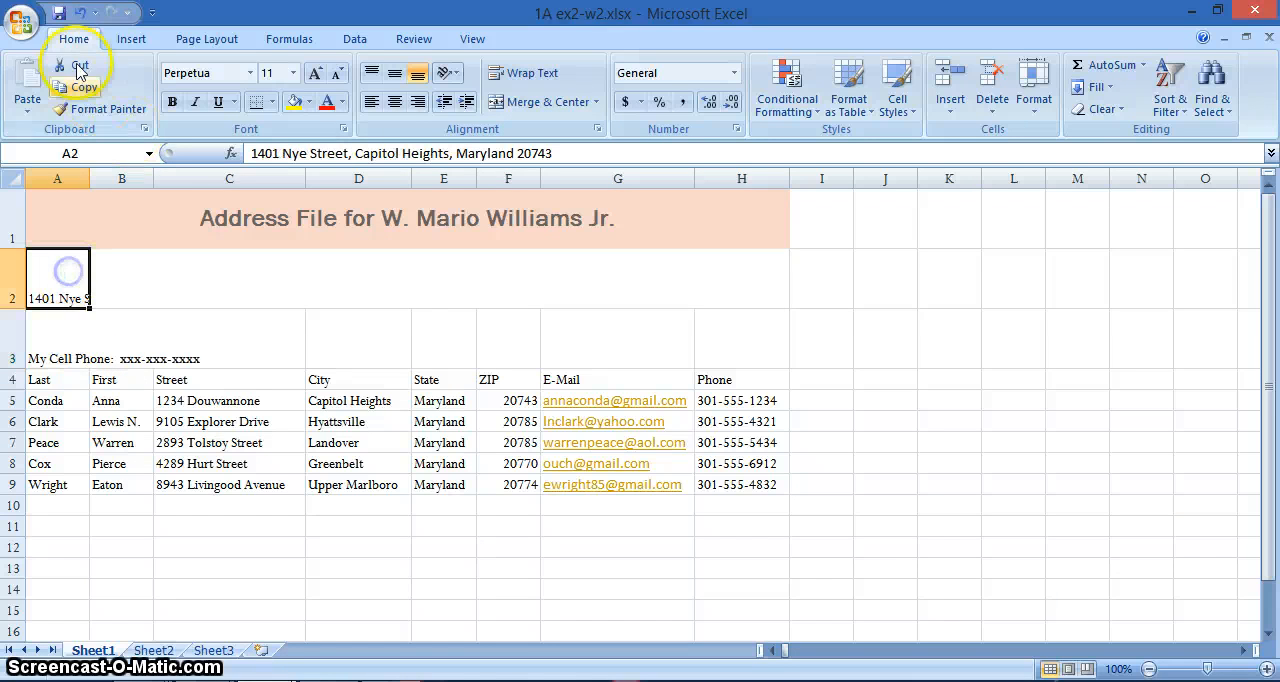
{"action": "left_click", "coordinate": [79, 12]}
- Merge and center the address across A2 to H2 and the cell phone line across A3 to H3
{"action": "left_click", "coordinate": [49, 291]}
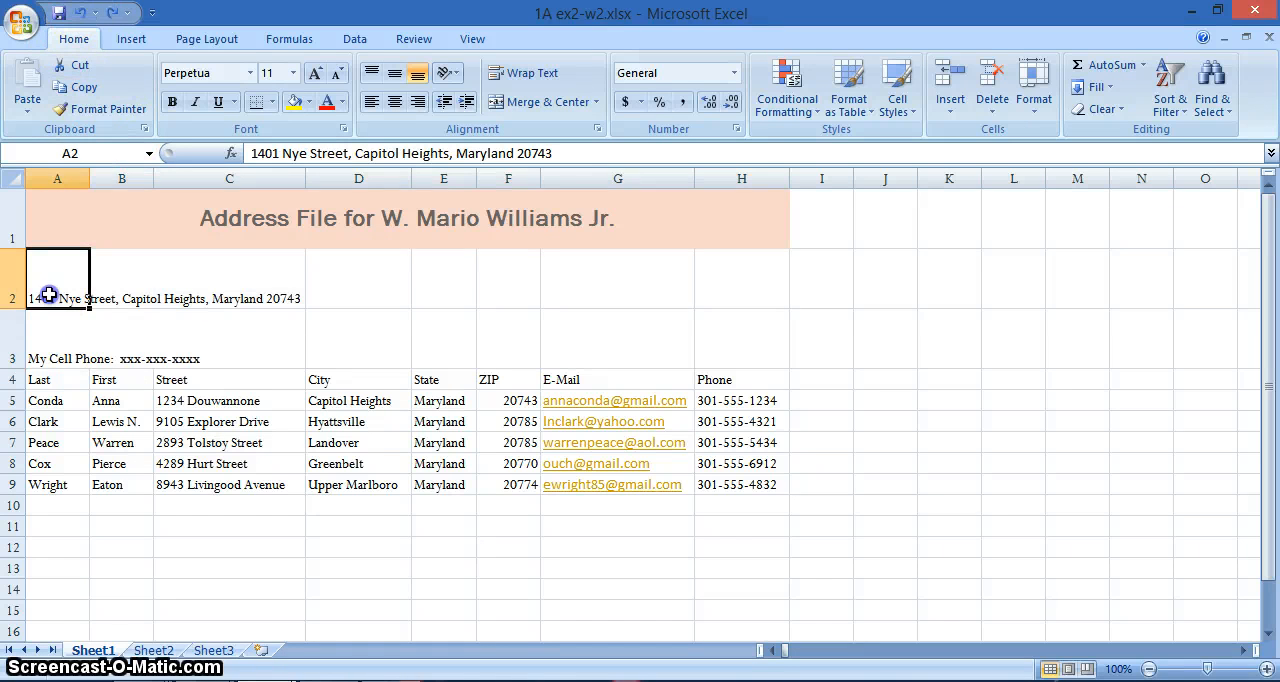
{"action": "left_click_drag", "start_coordinate": [49, 294], "coordinate": [720, 278]}
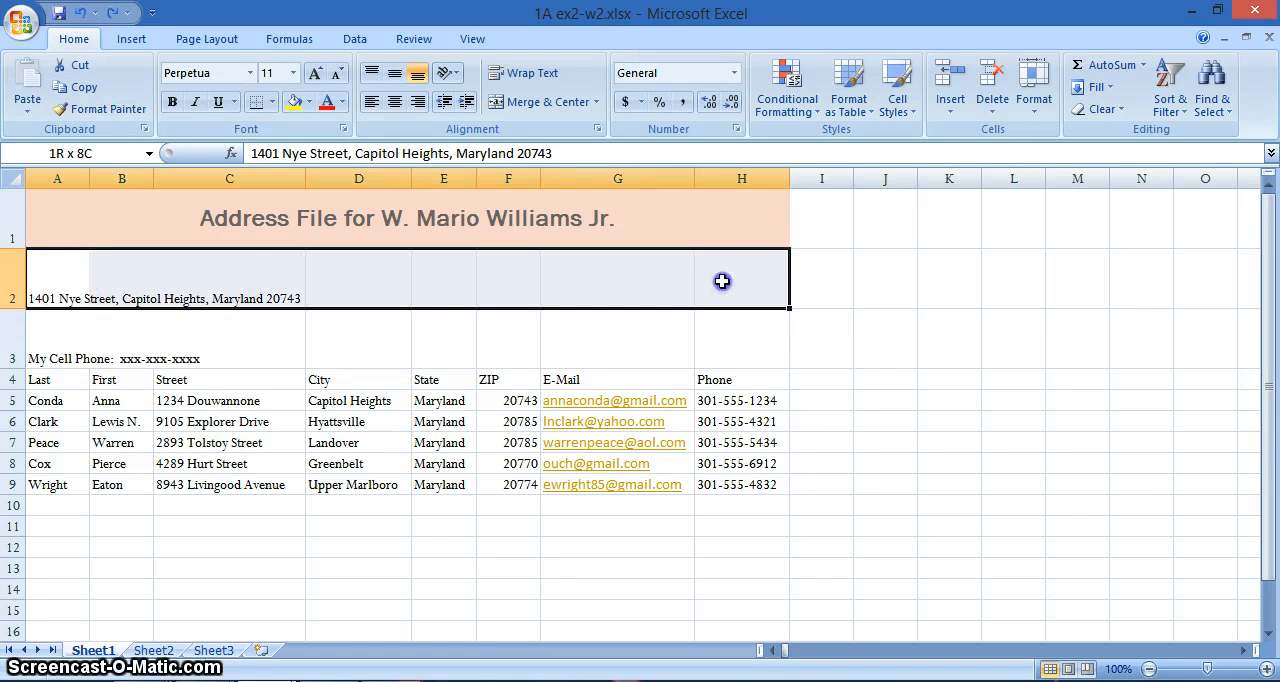
{"action": "left_click", "coordinate": [548, 102]}
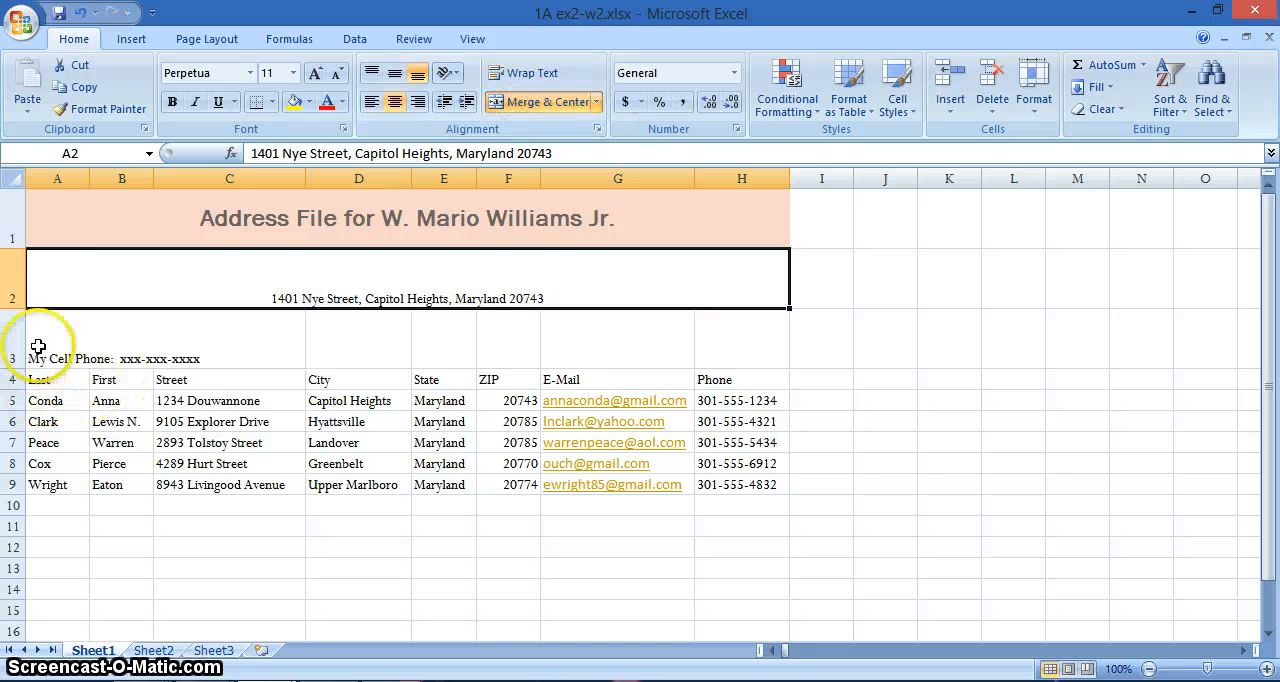
{"action": "left_click", "coordinate": [39, 345]}
{"action": "left_click_drag", "start_coordinate": [39, 345], "coordinate": [725, 323]}
{"action": "left_click", "coordinate": [530, 103]}
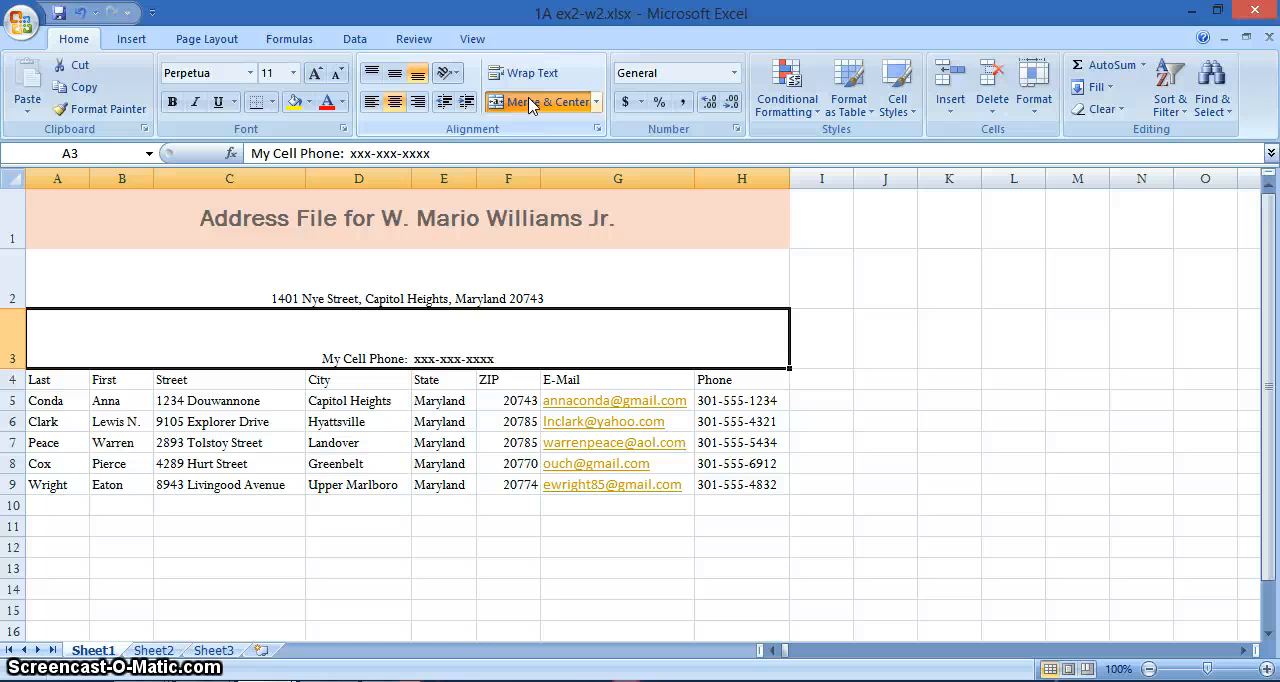
- Copy the title's formatting from row 1 onto the address in row 2 and the cell phone line in row 3
{"action": "left_click", "coordinate": [172, 225]}
{"action": "left_click", "coordinate": [108, 112]}
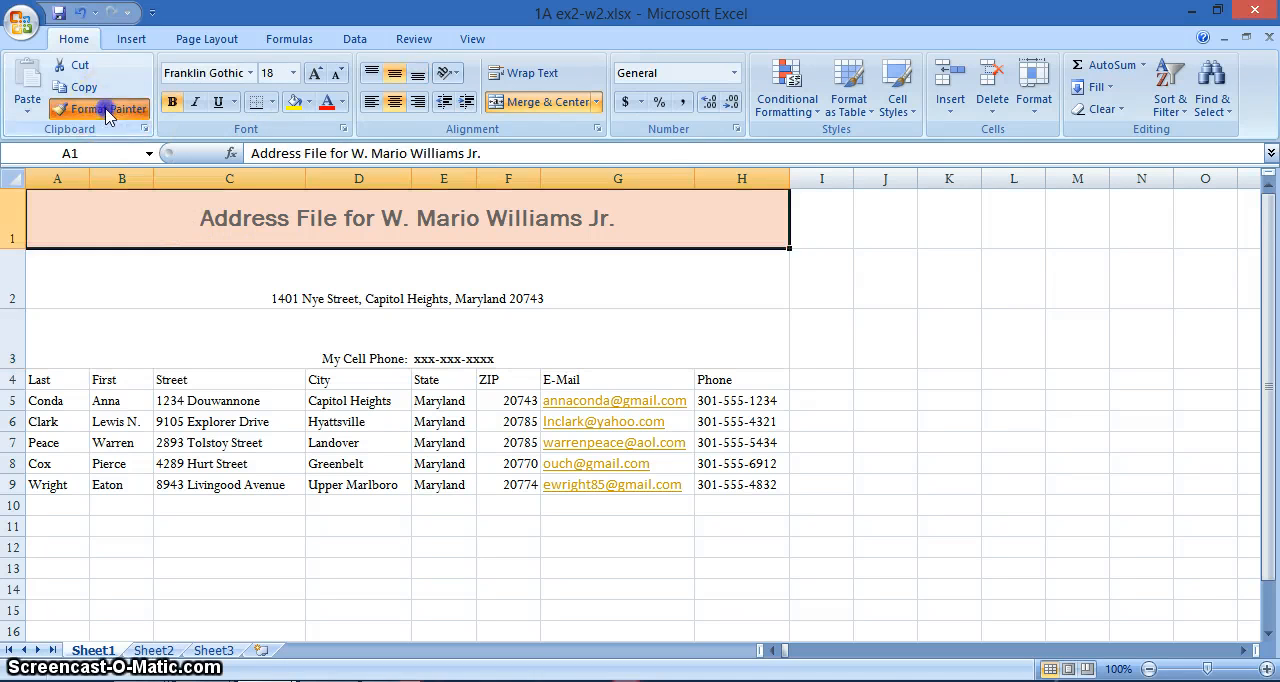
{"action": "left_click", "coordinate": [100, 266]}
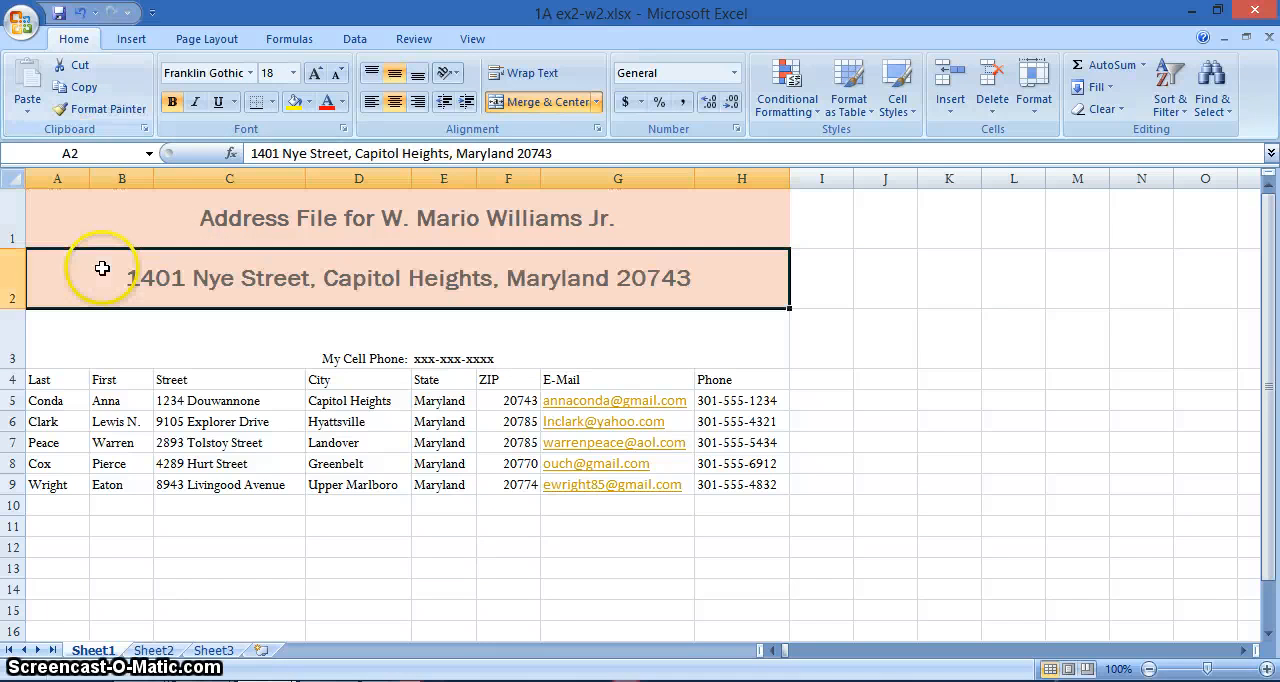
{"action": "left_click", "coordinate": [104, 108]}
{"action": "left_click", "coordinate": [134, 342]}
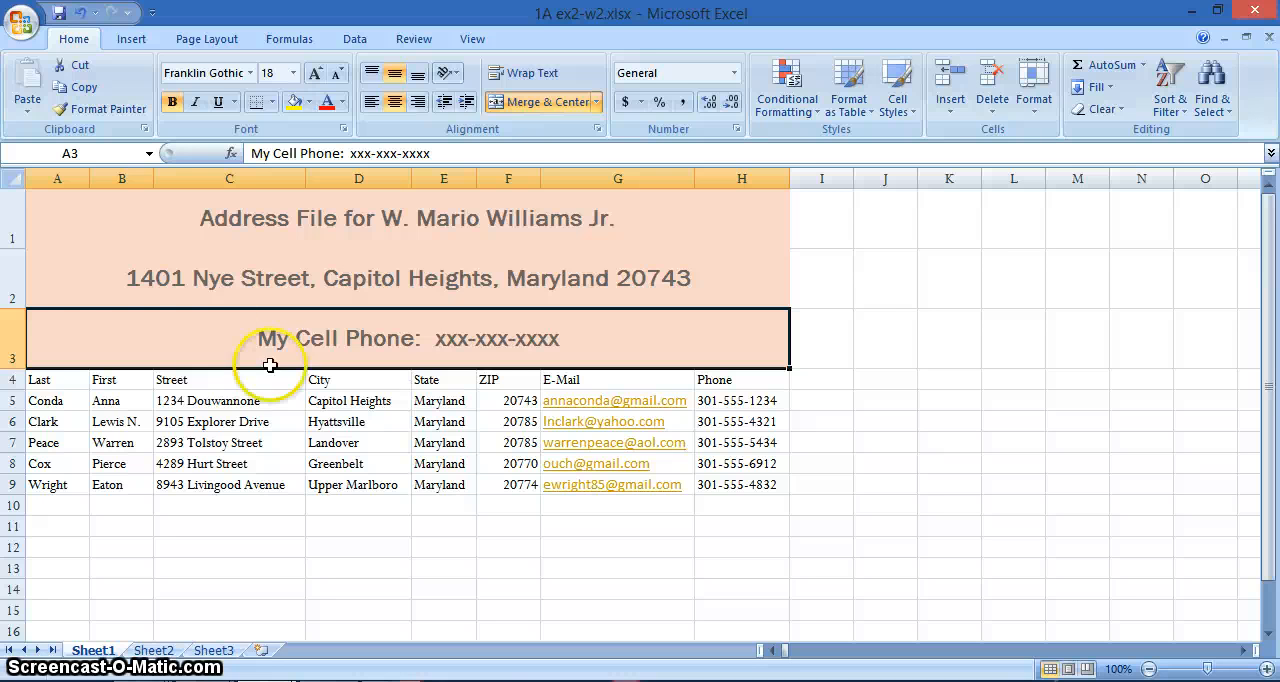
- Apply the Heading 2 cell style to the address line in row 2
{"action": "left_click", "coordinate": [63, 276]}
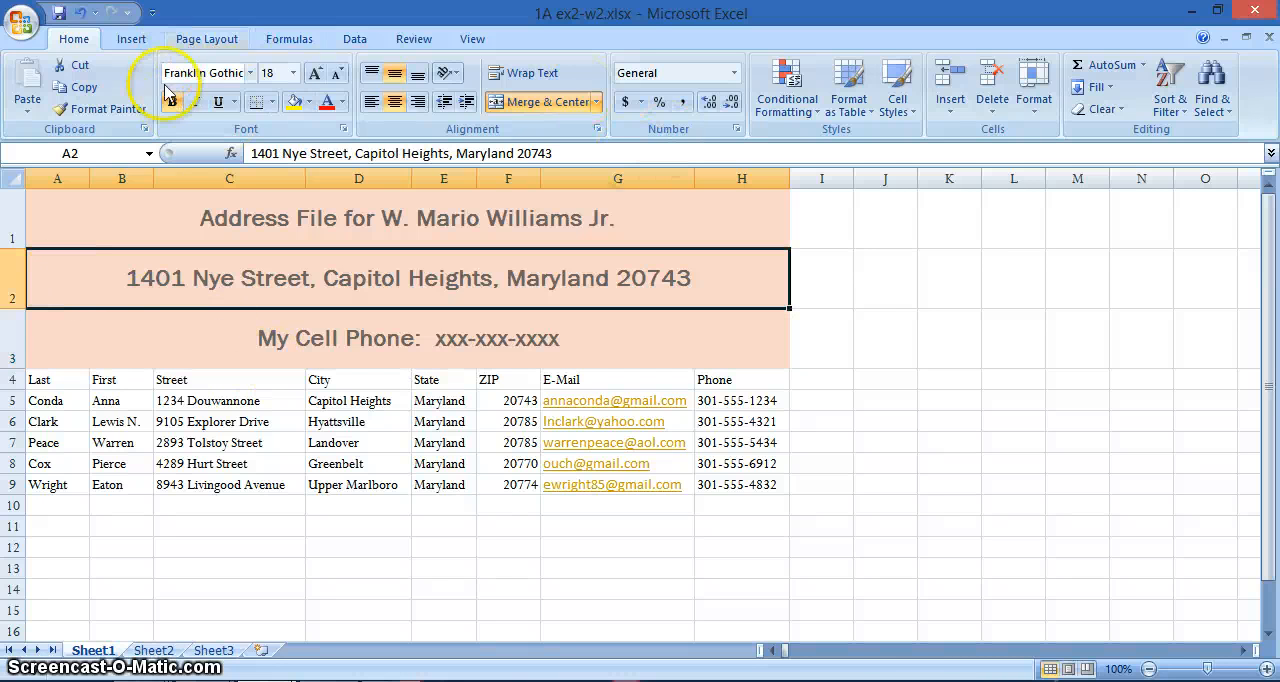
{"action": "left_click", "coordinate": [905, 108]}
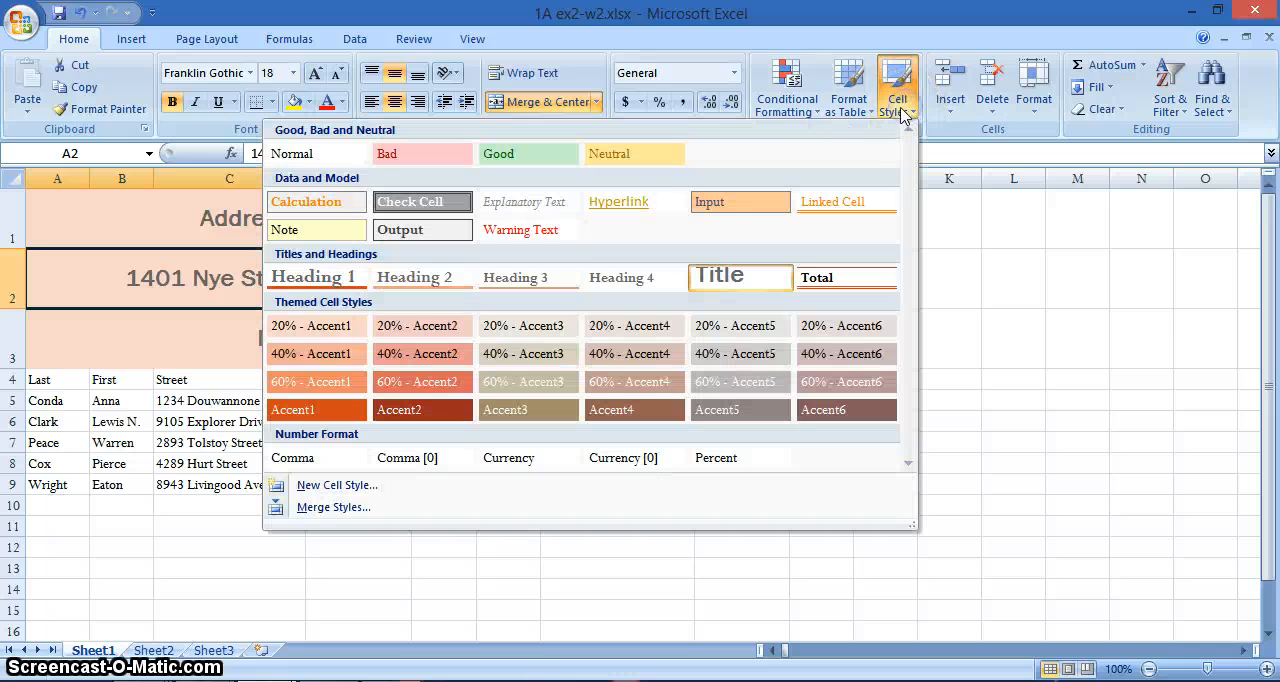
{"action": "left_click", "coordinate": [406, 277]}
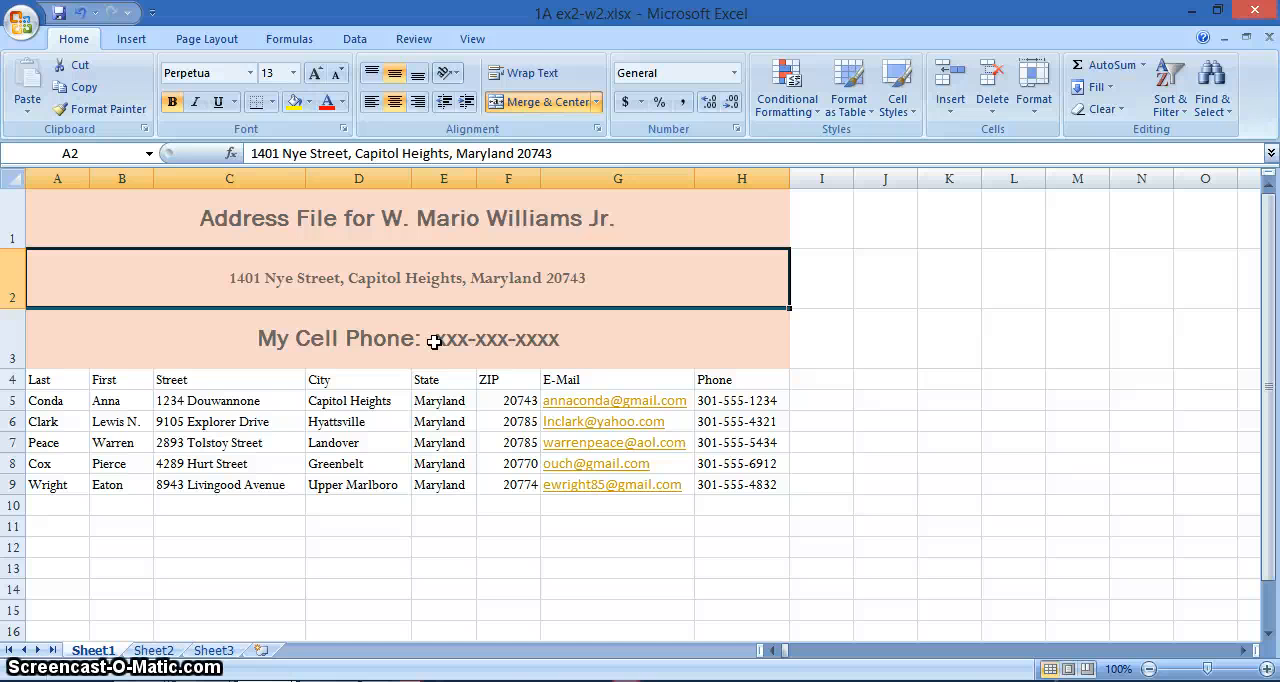
- Modify the Heading 3 cell style so its horizontal text alignment is Center
{"action": "key", "text": "alt+p"}
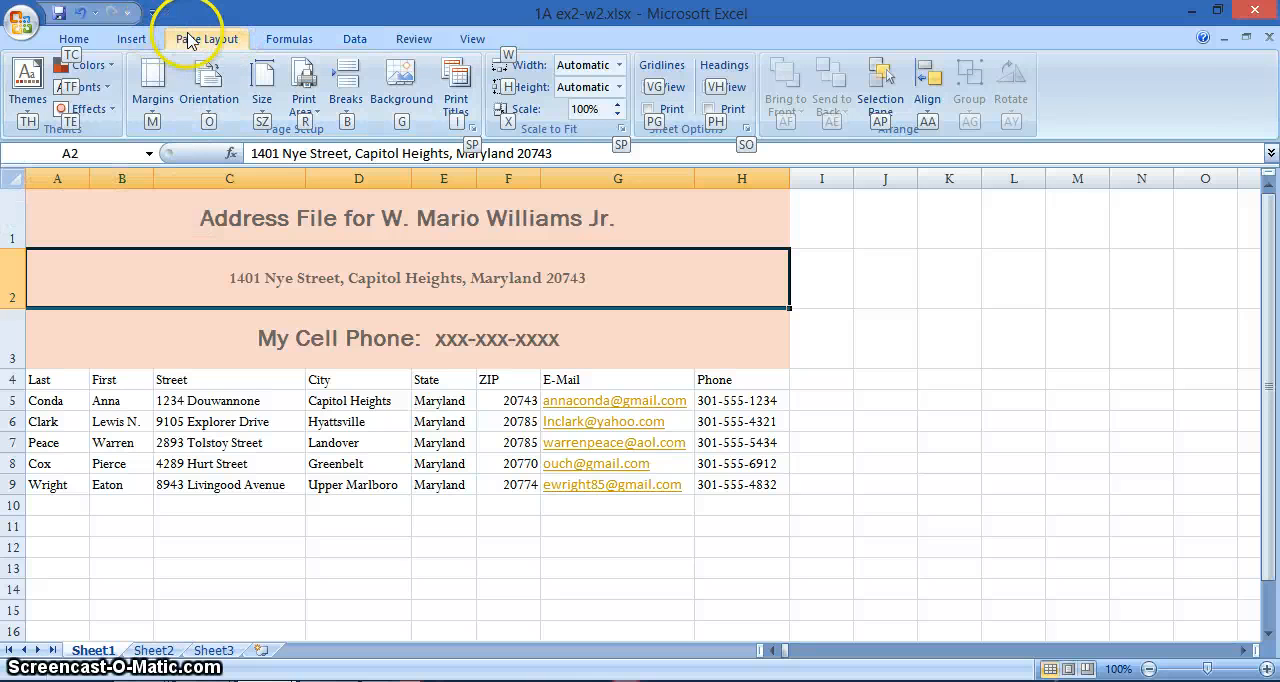
{"action": "left_click", "coordinate": [70, 39]}
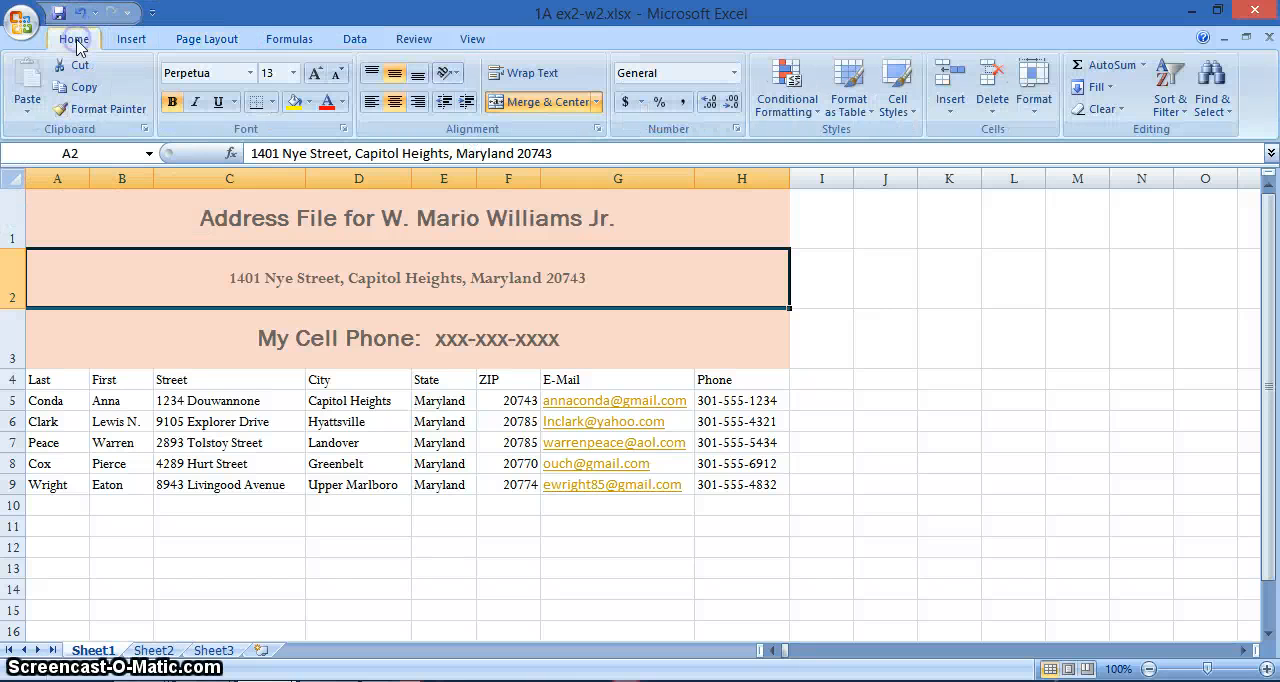
{"action": "left_click", "coordinate": [911, 118]}
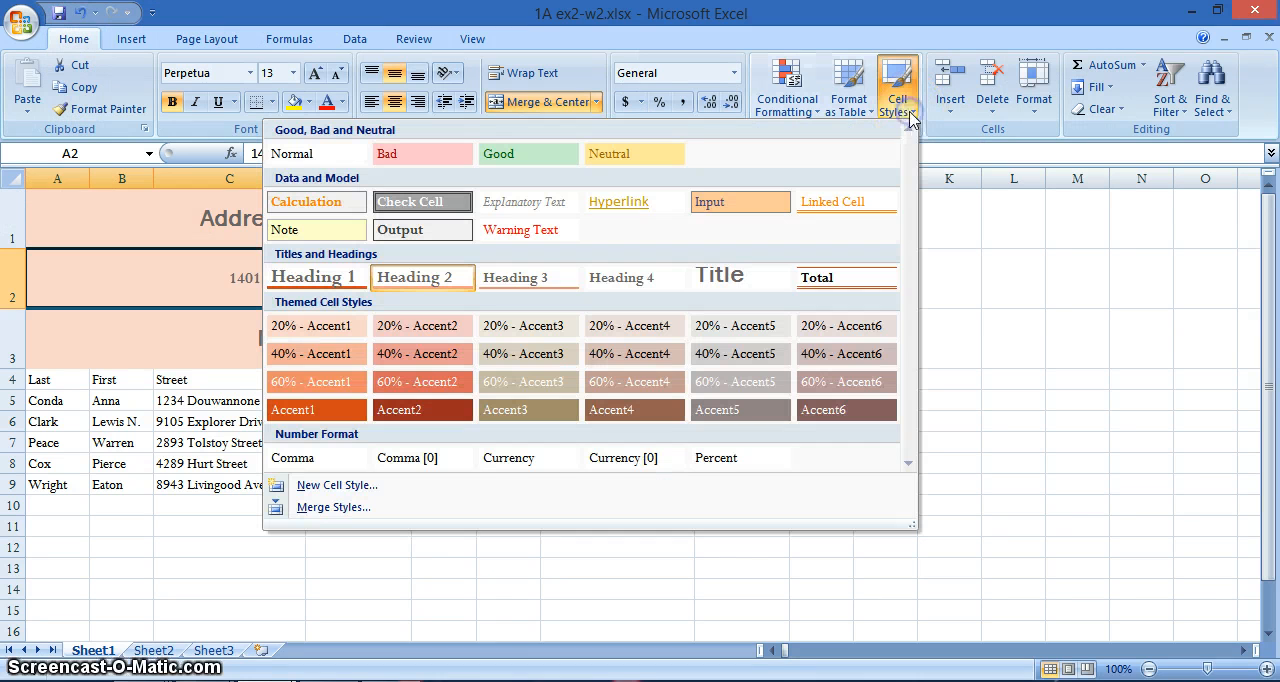
{"action": "right_click", "coordinate": [520, 281]}
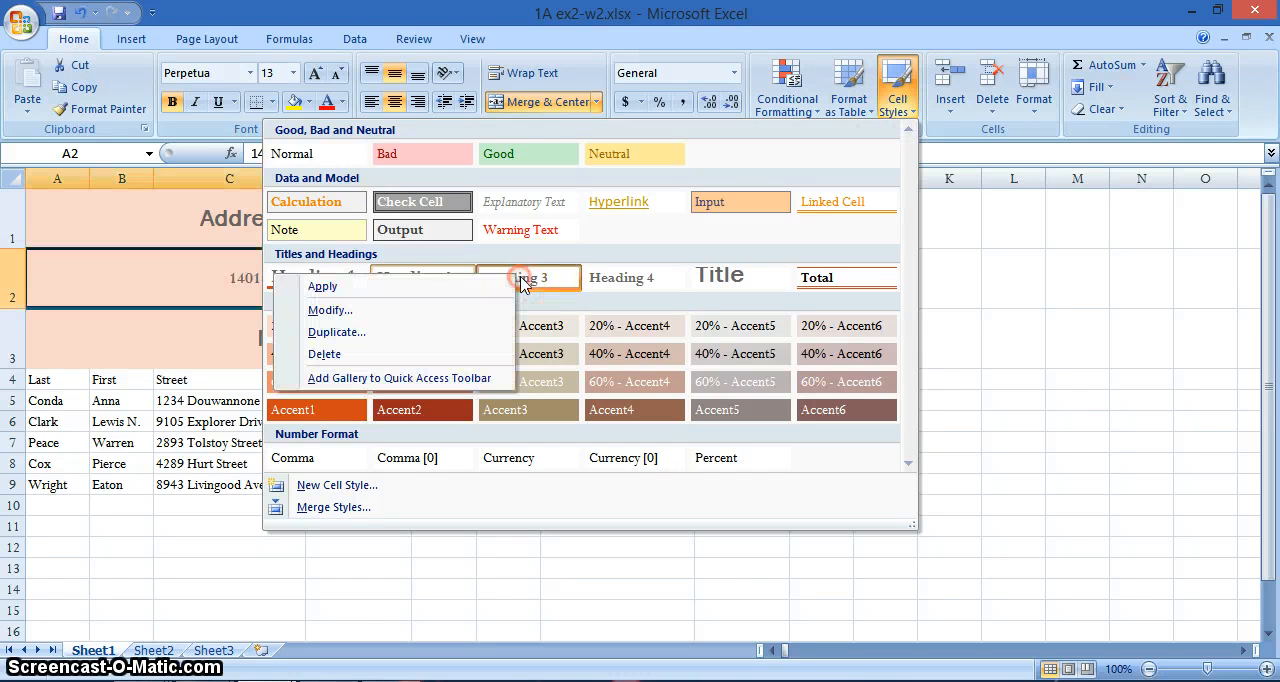
{"action": "left_click", "coordinate": [328, 310]}
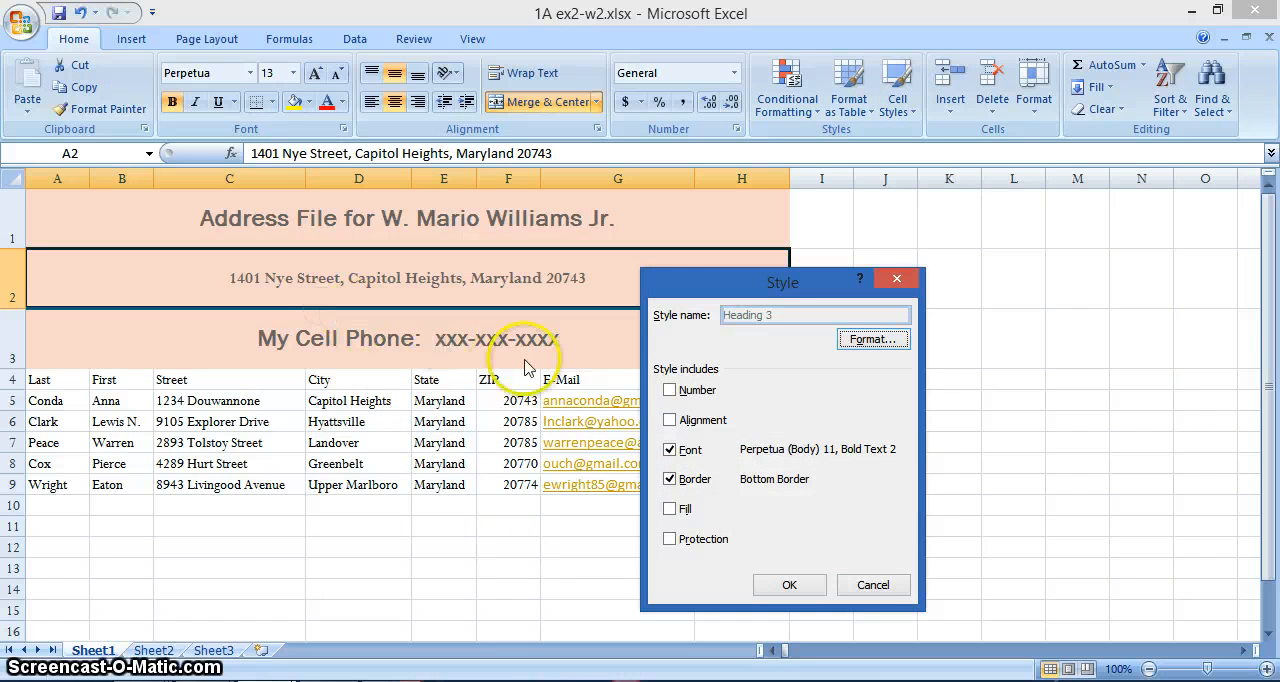
{"action": "left_click", "coordinate": [869, 341]}
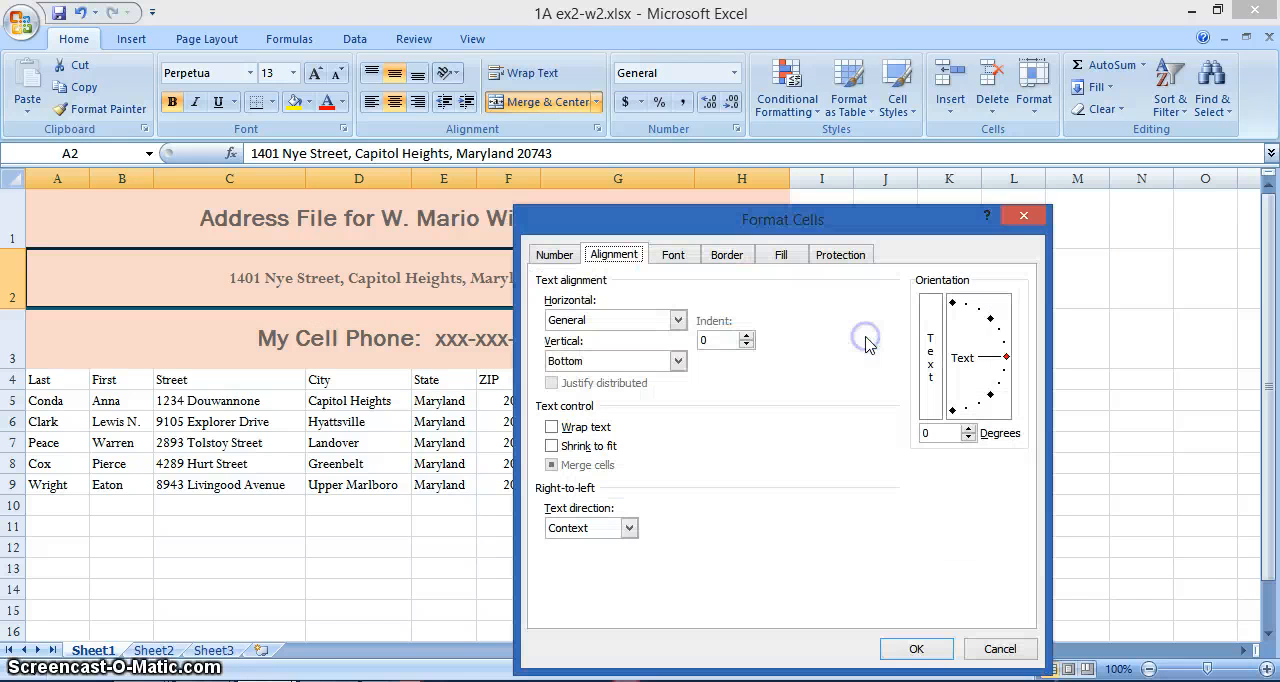
{"action": "left_click", "coordinate": [598, 321]}
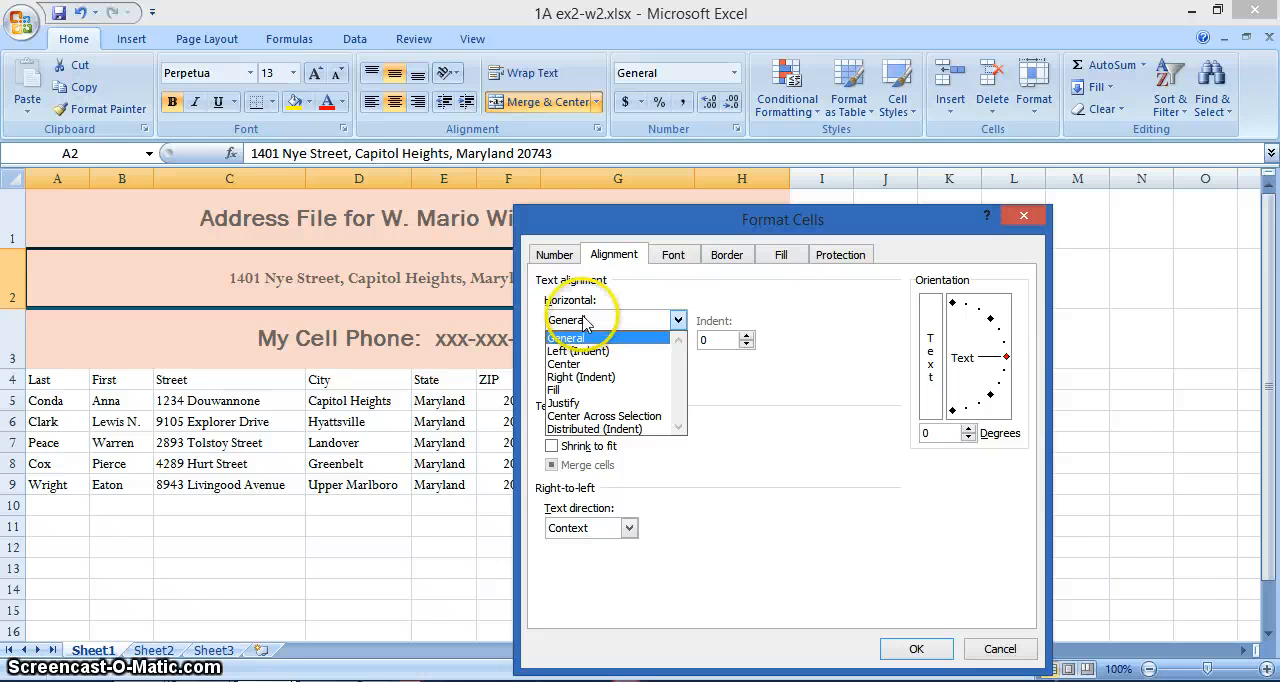
{"action": "left_click", "coordinate": [565, 365]}
{"action": "left_click", "coordinate": [910, 647]}
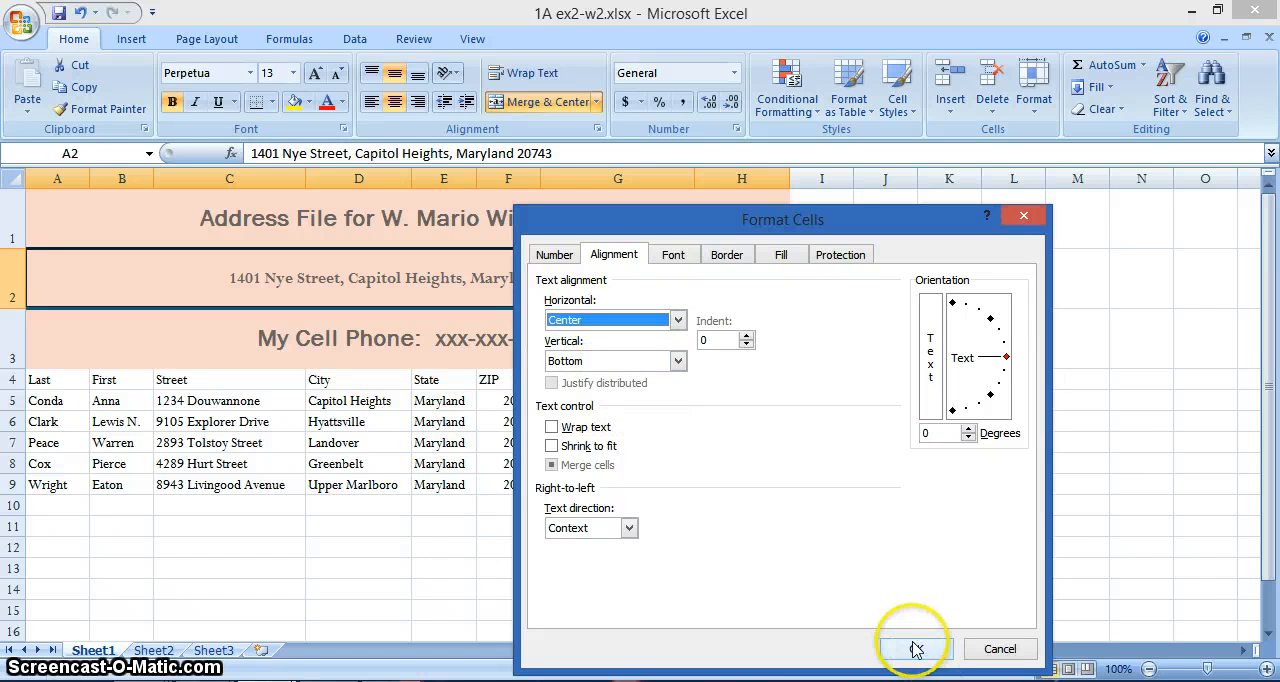
{"action": "left_click", "coordinate": [781, 585]}
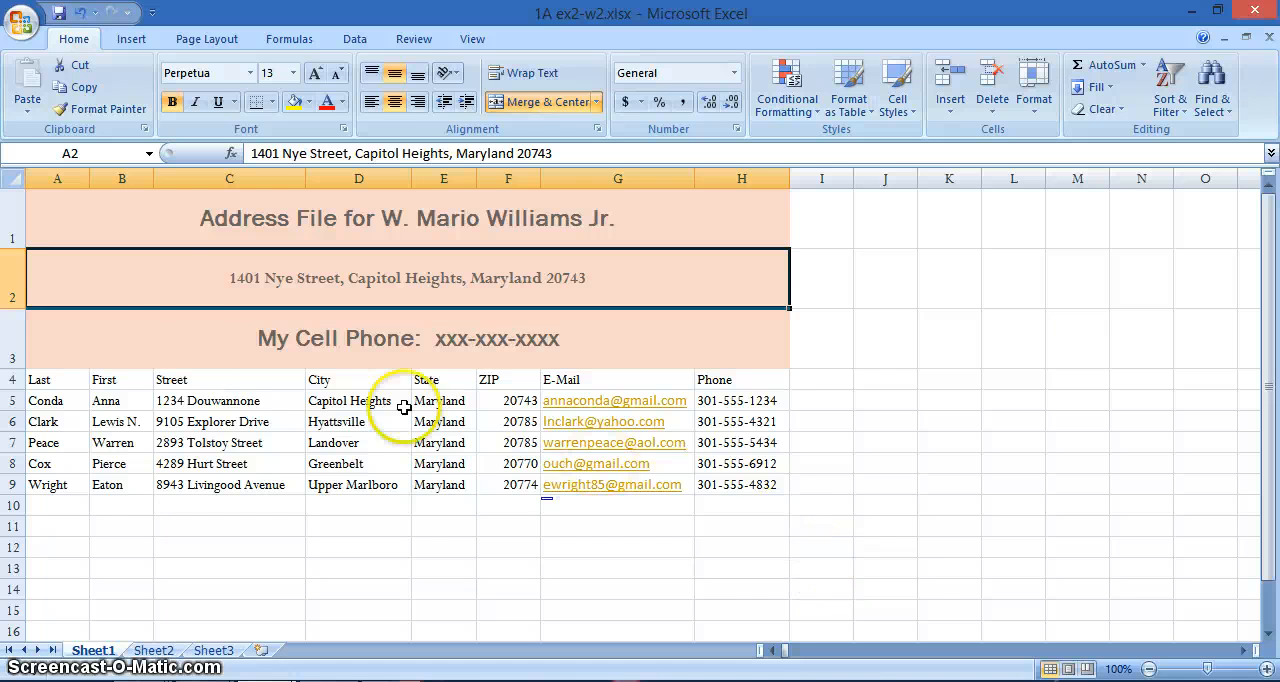
- Apply the Heading 3 cell style to the My Cell Phone line in row 3
{"action": "left_click", "coordinate": [42, 346]}
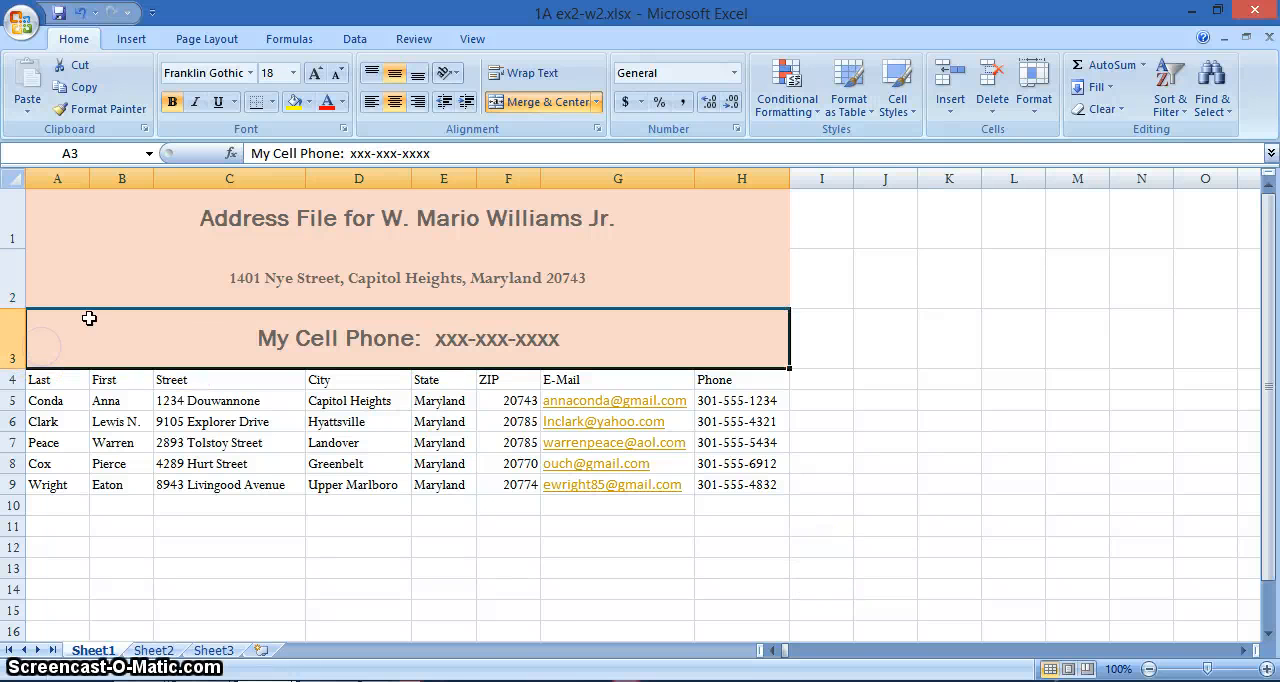
{"action": "left_click", "coordinate": [895, 102]}
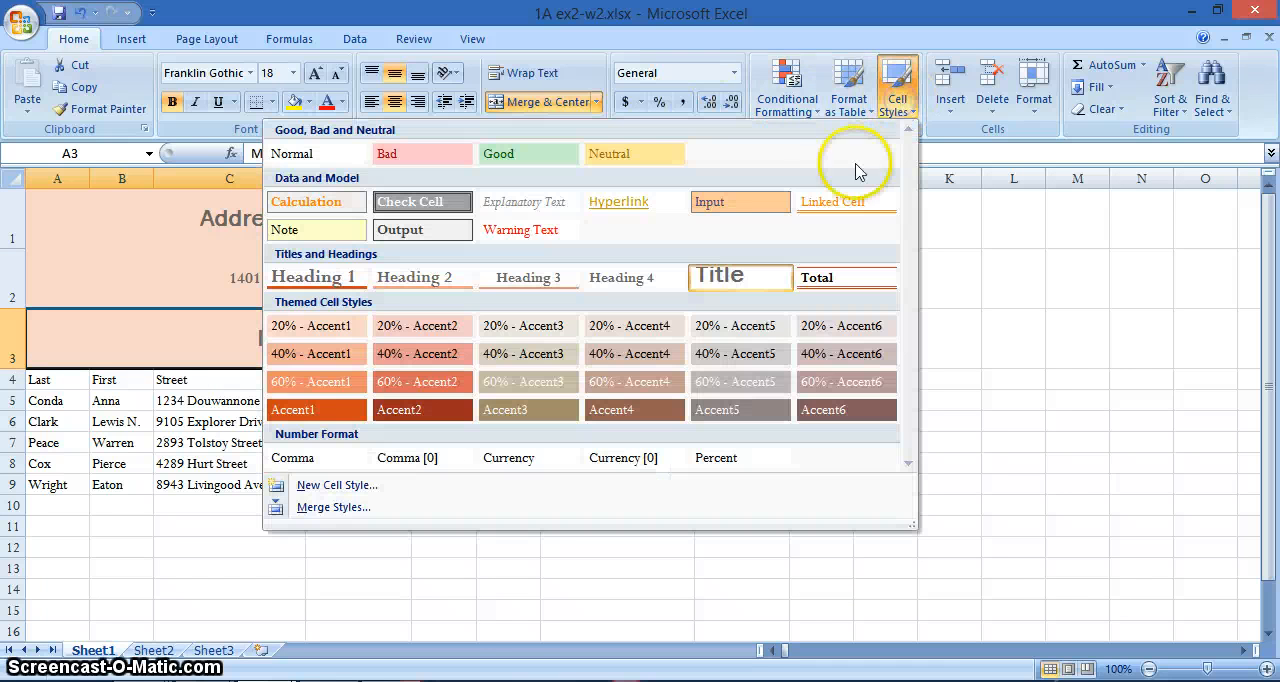
{"action": "left_click", "coordinate": [522, 277]}
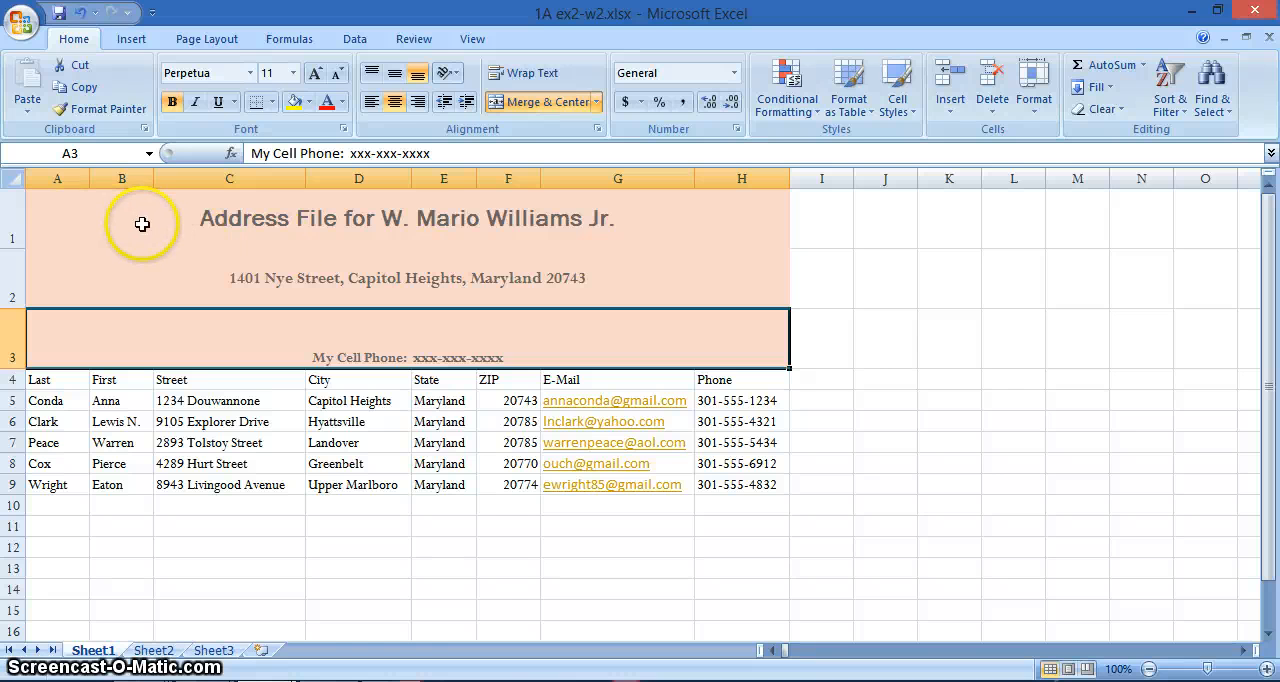
- Apply the Heading 3 cell style to the column headings Last through E-Mail in A4 to G4
{"action": "left_click", "coordinate": [74, 216]}
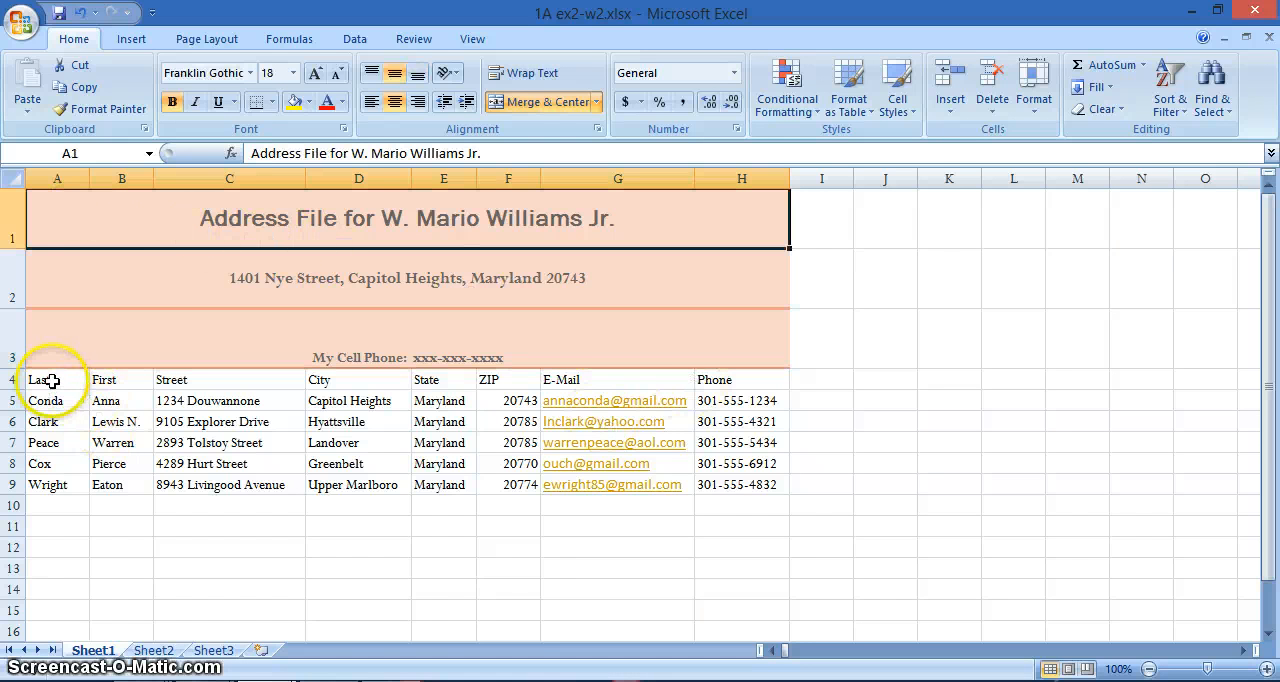
{"action": "left_click", "coordinate": [52, 380]}
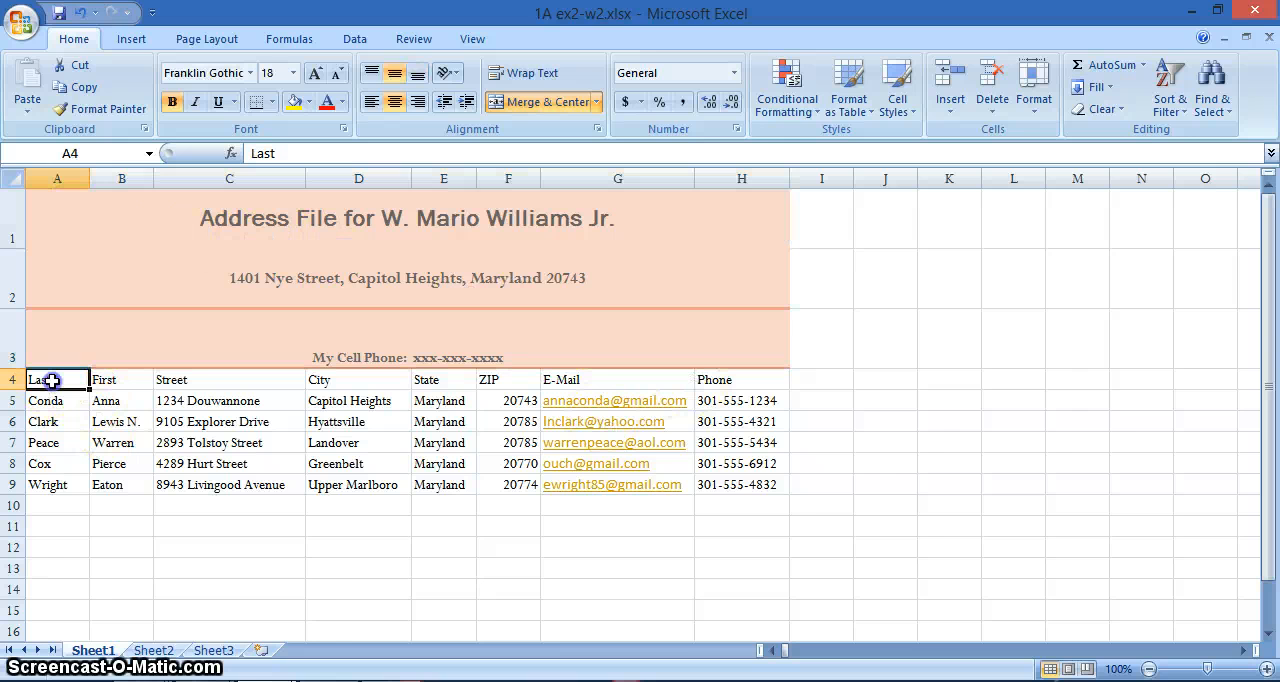
{"action": "left_click_drag", "start_coordinate": [50, 385], "coordinate": [45, 481]}
{"action": "left_click", "coordinate": [45, 482]}
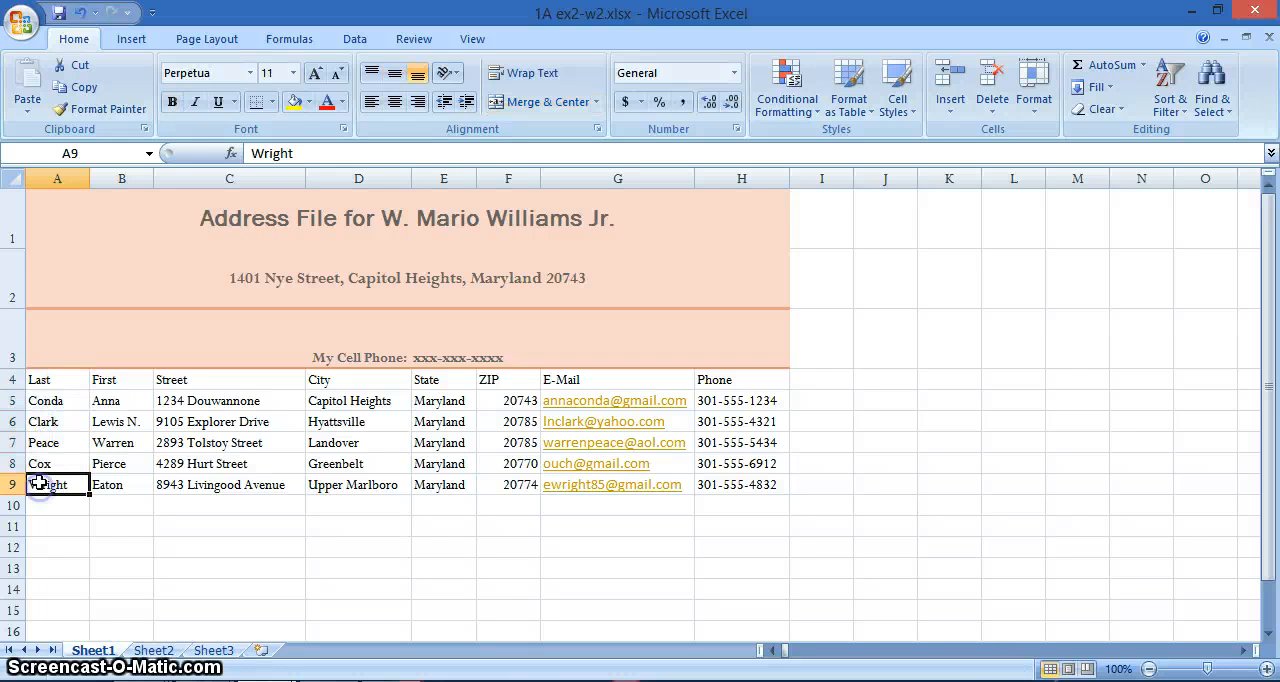
{"action": "left_click_drag", "start_coordinate": [40, 380], "coordinate": [690, 380]}
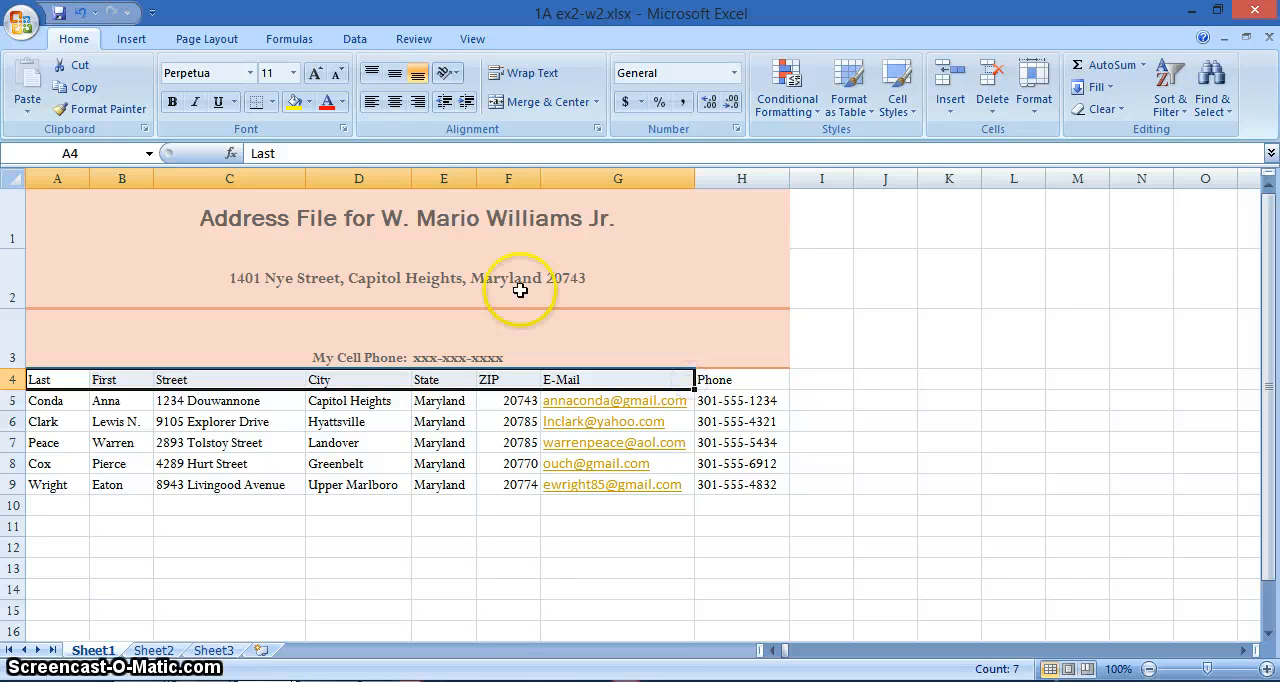
{"action": "left_click", "coordinate": [900, 108]}
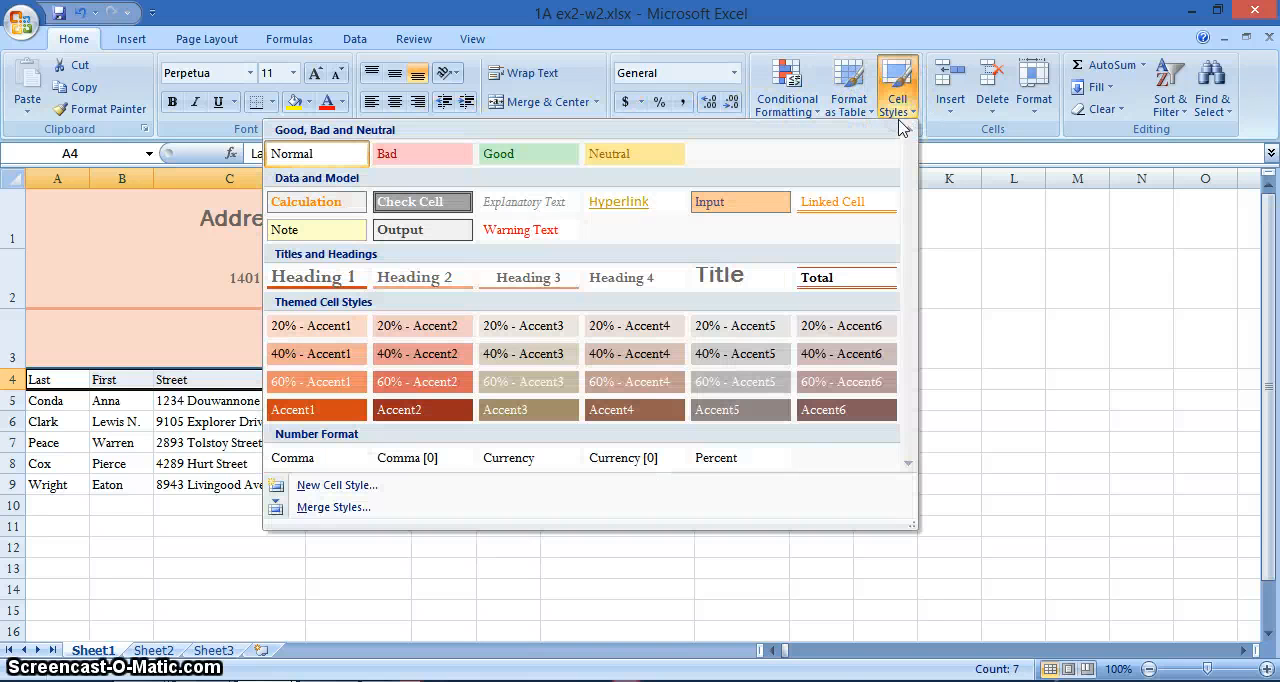
{"action": "left_click", "coordinate": [510, 283]}
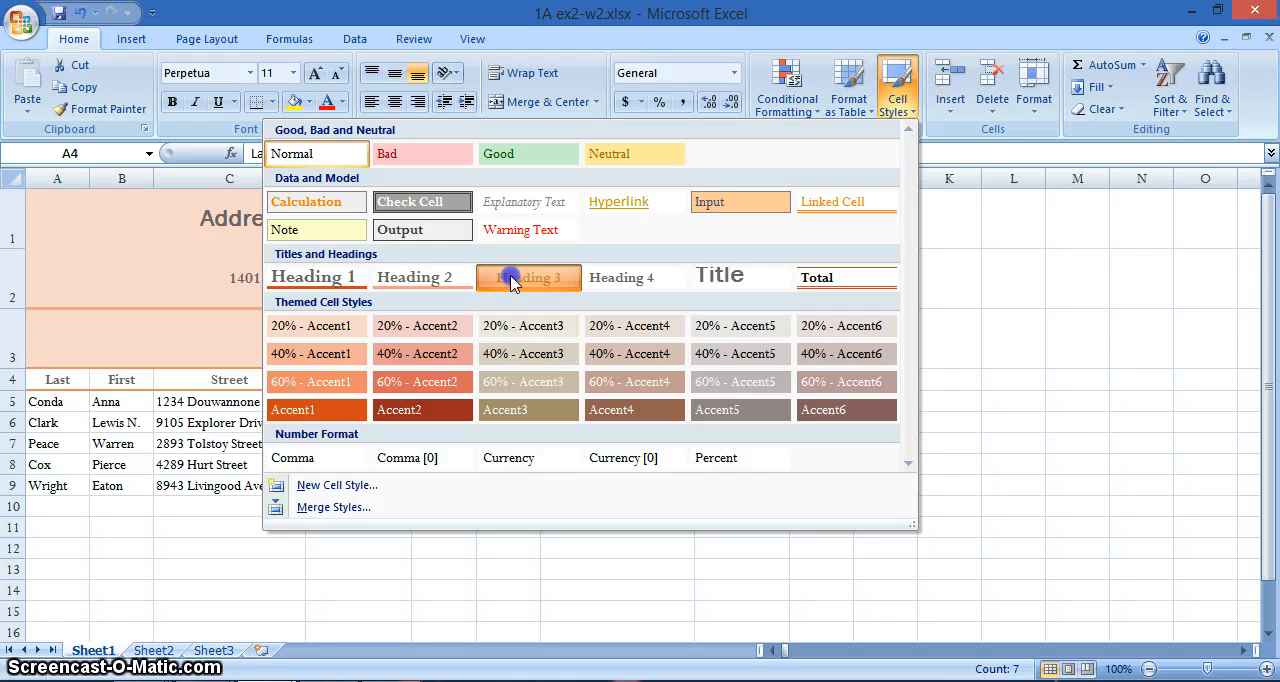
{"action": "left_click", "coordinate": [510, 276]}
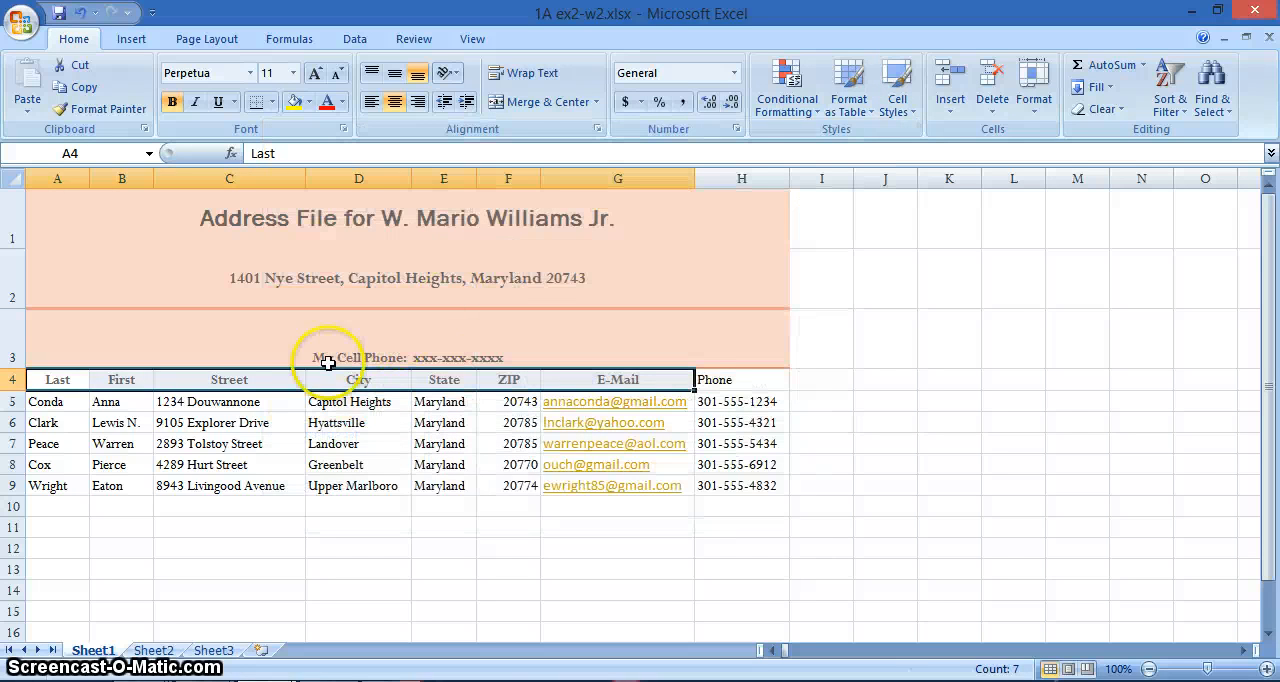
{"action": "left_click", "coordinate": [646, 537]}
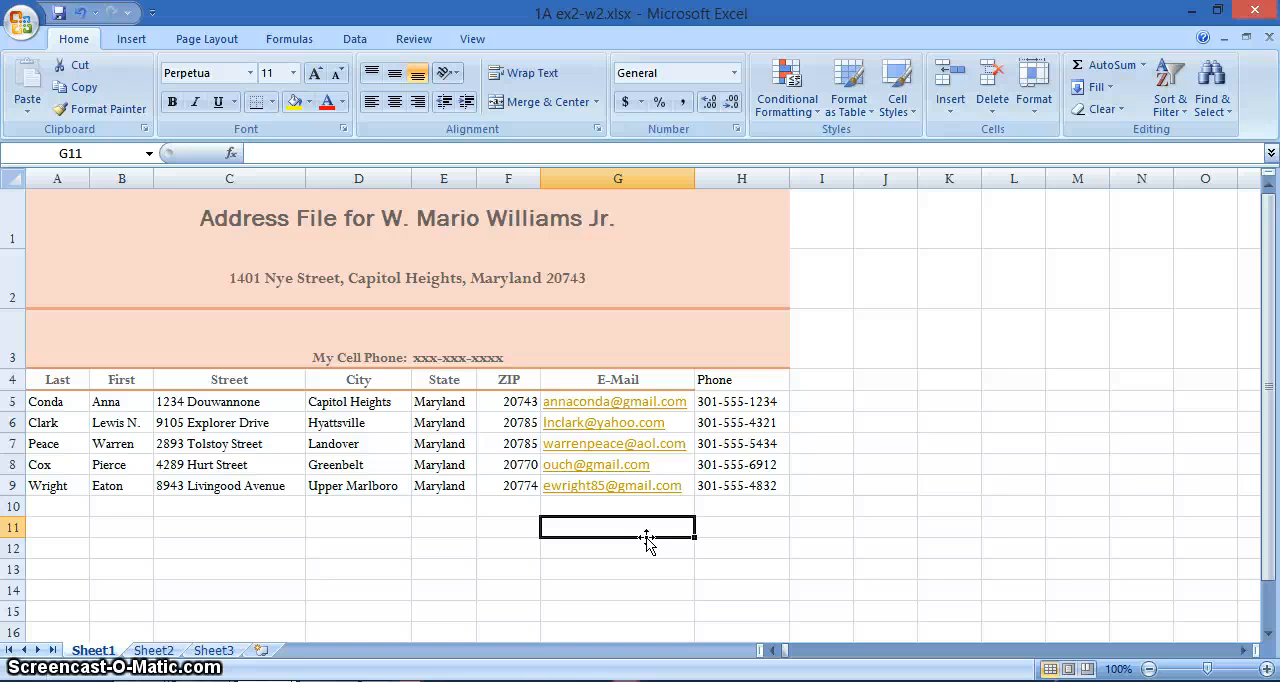
- Change the Phone column heading in cell H4 to Work Phone
{"action": "left_click", "coordinate": [732, 381]}
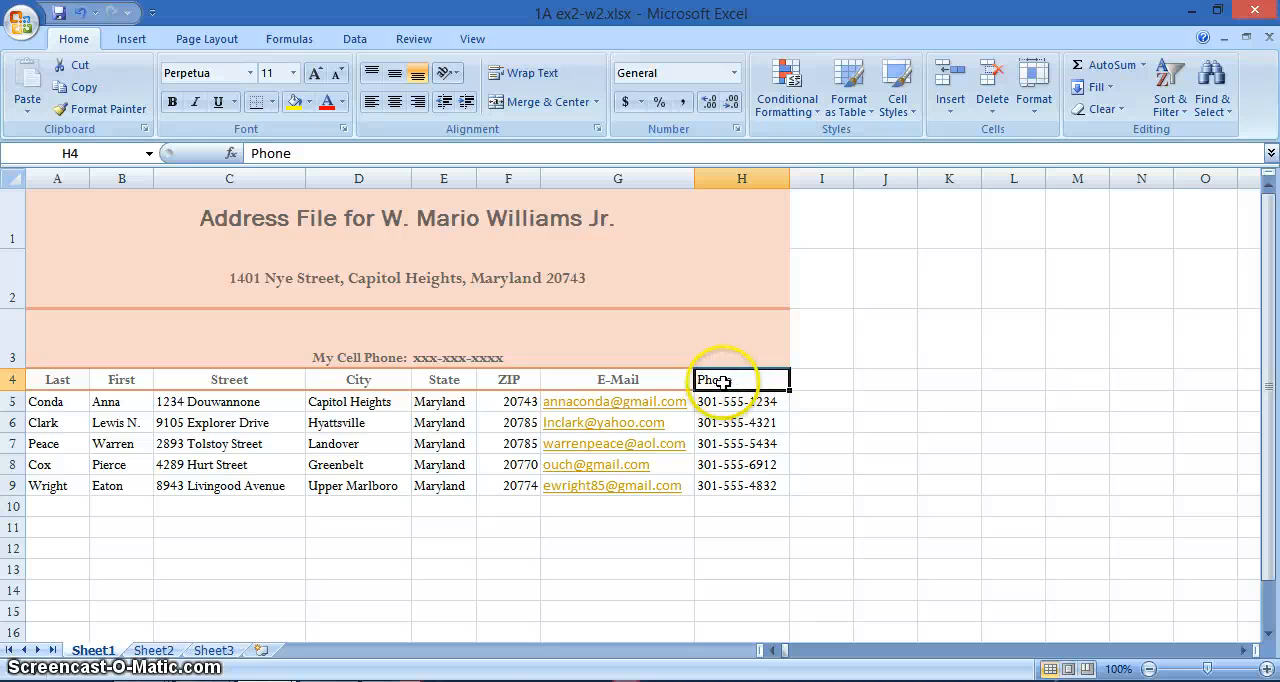
{"action": "left_click", "coordinate": [252, 153]}
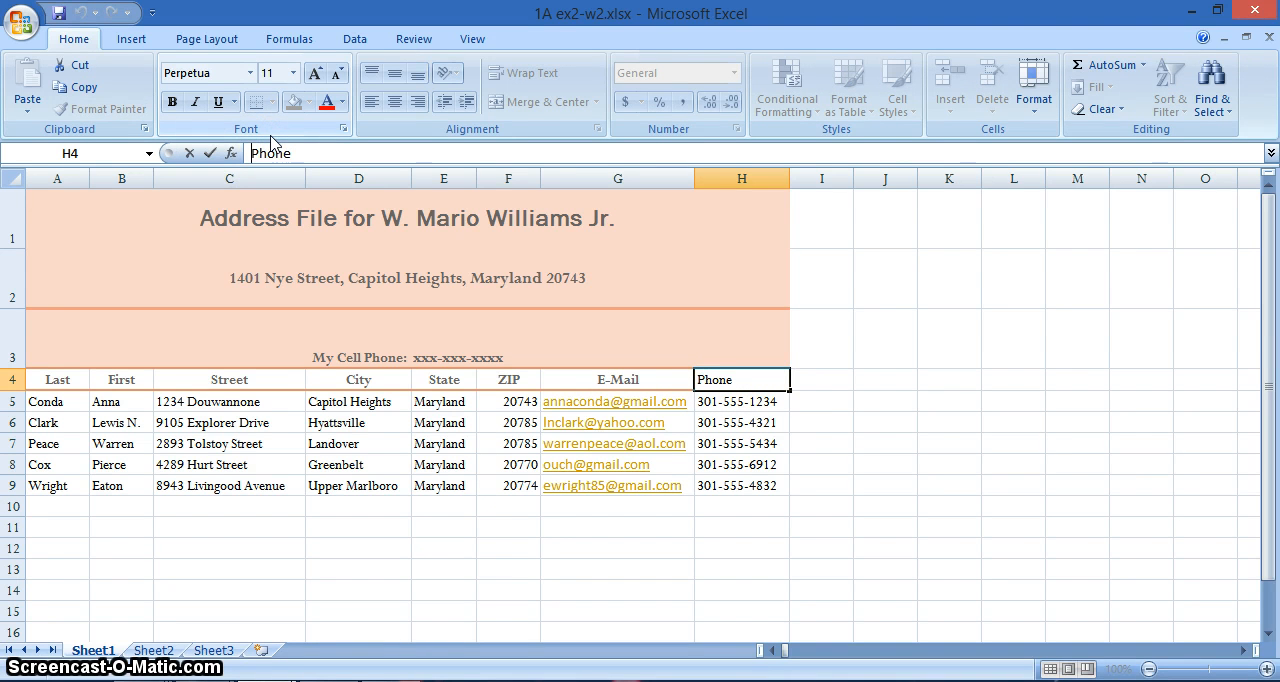
{"action": "type", "text": "Work"}
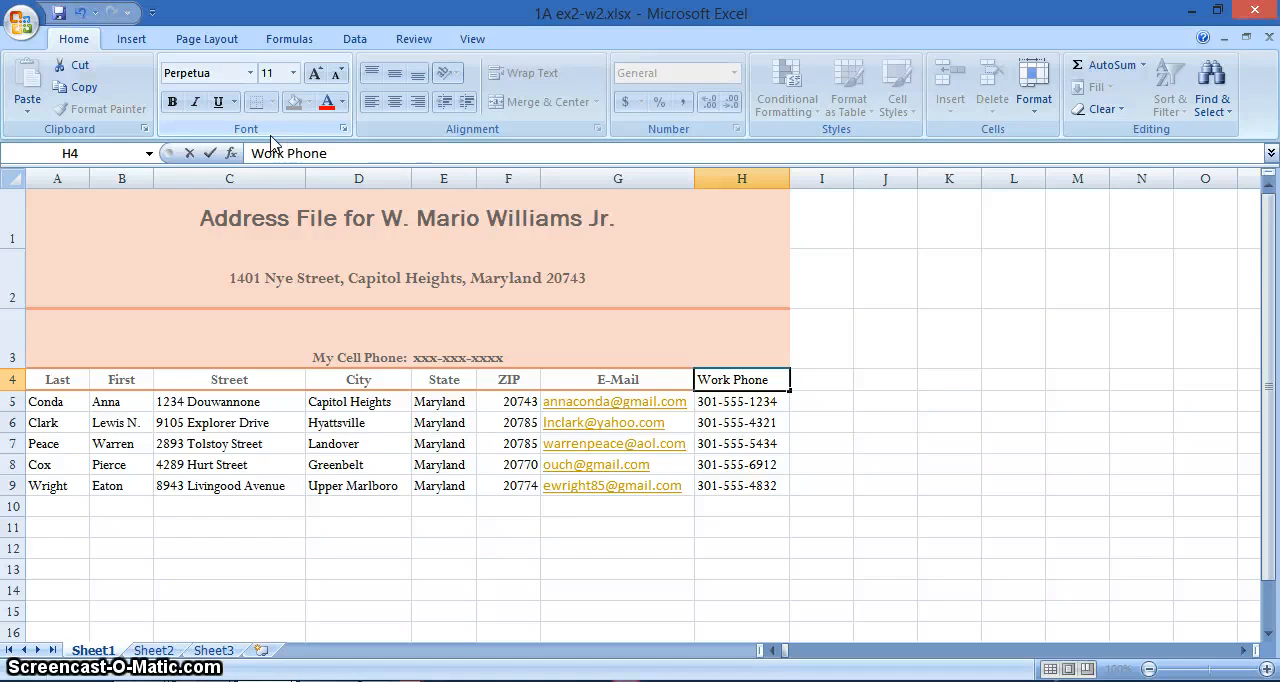
{"action": "left_click", "coordinate": [731, 383]}
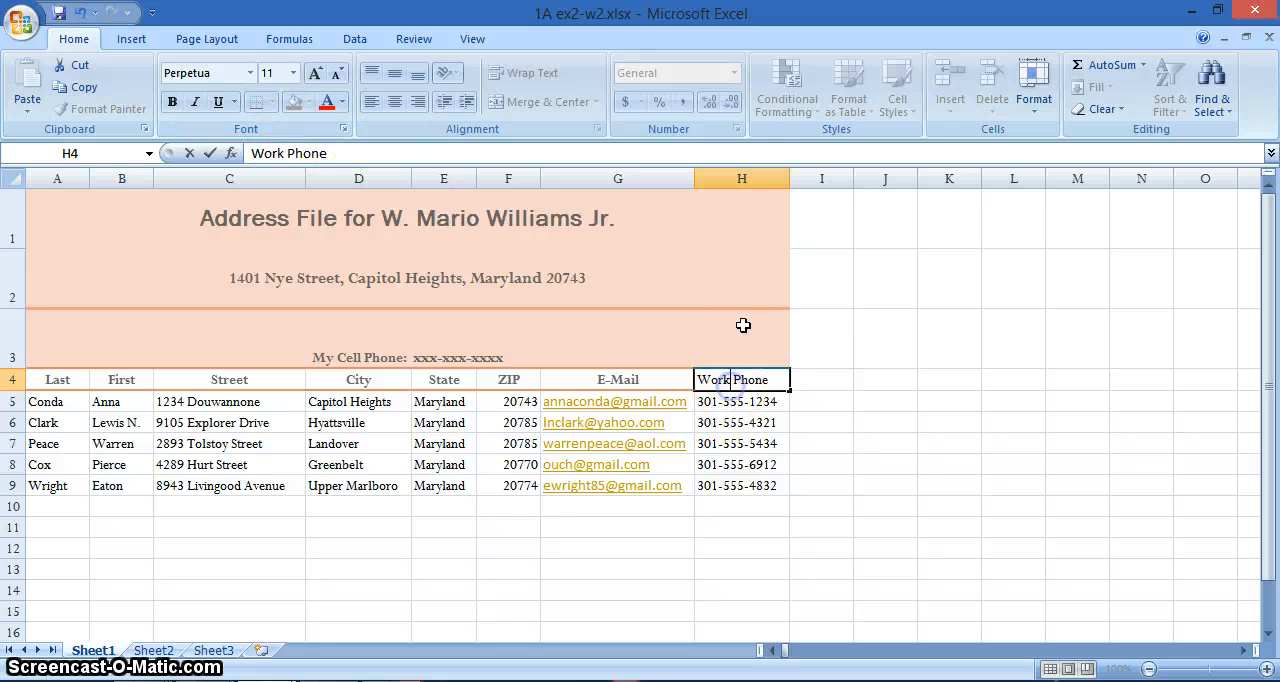
{"action": "left_click", "coordinate": [735, 401]}
- Turn on text wrapping for cell H4 and remove the space between Work and Phone
{"action": "left_click", "coordinate": [731, 379]}
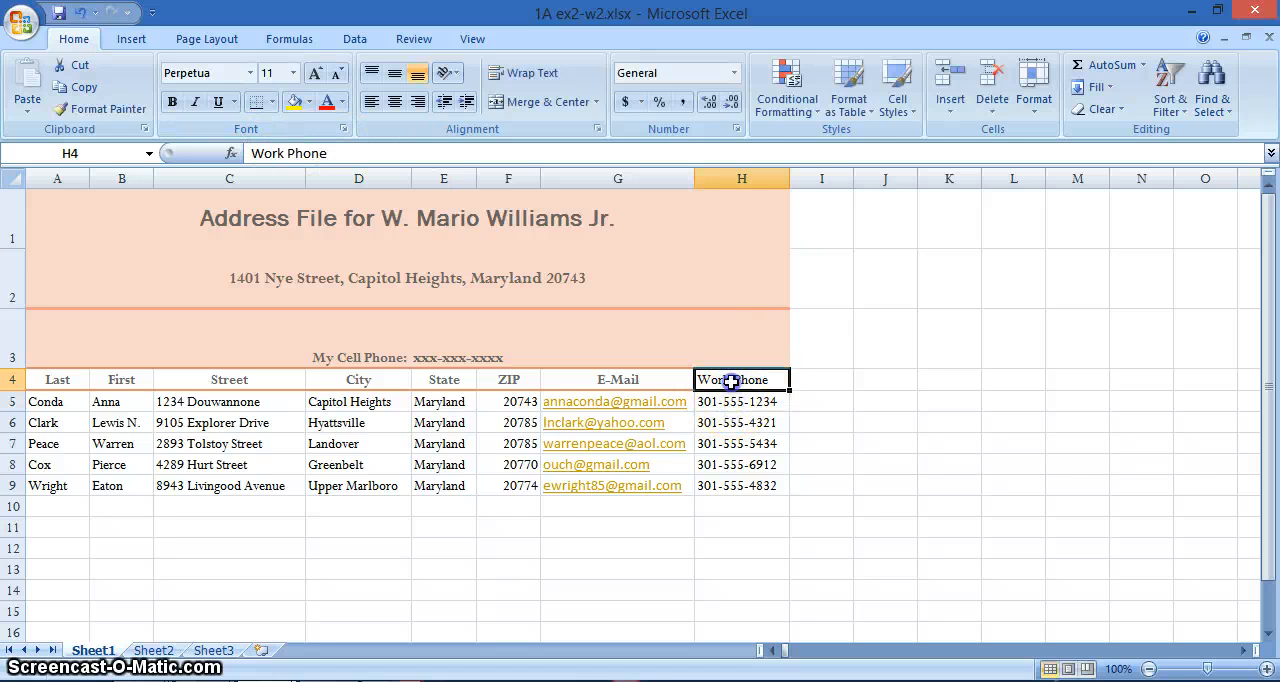
{"action": "left_click", "coordinate": [536, 75]}
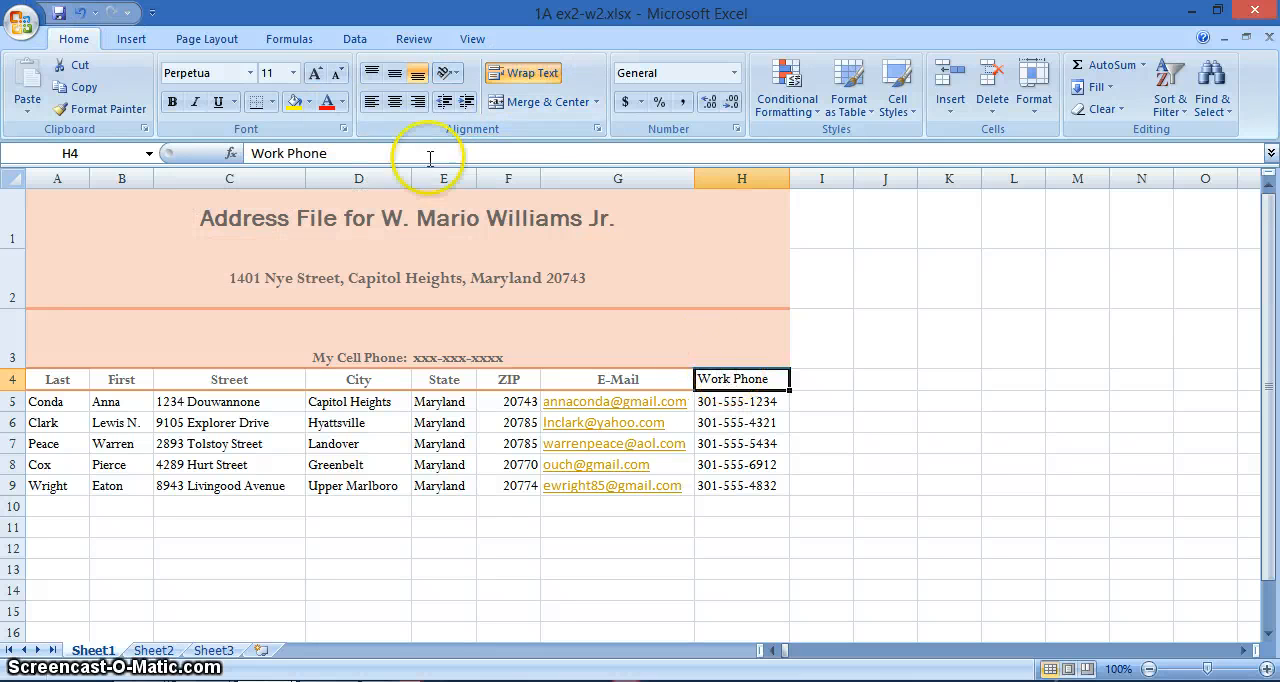
{"action": "left_click", "coordinate": [283, 153]}
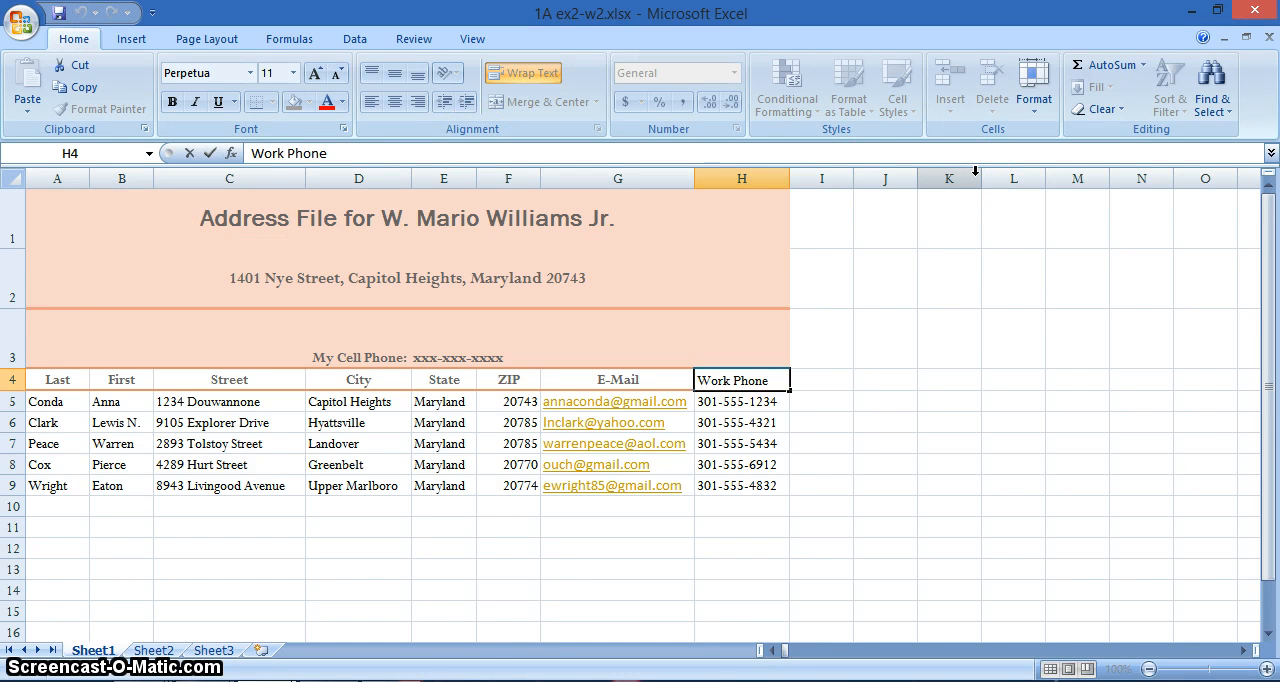
{"action": "key", "text": "Delete"}
{"action": "key", "text": "Return"}
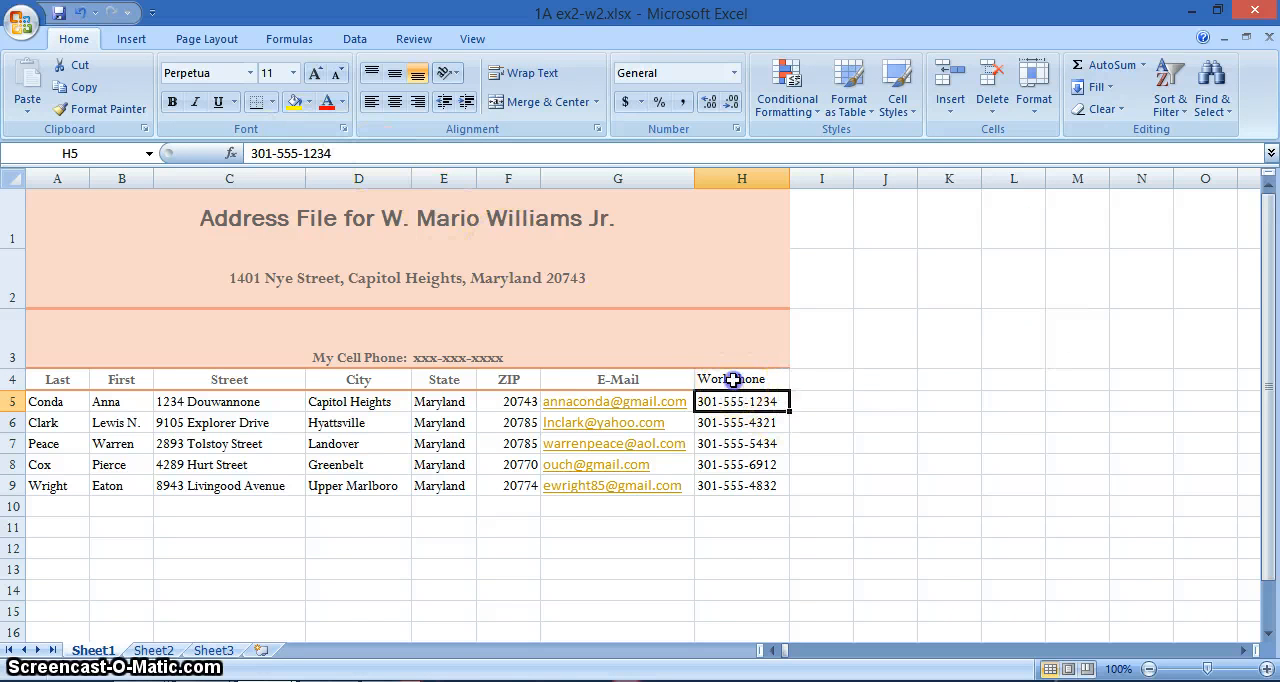
{"action": "left_click", "coordinate": [731, 379]}
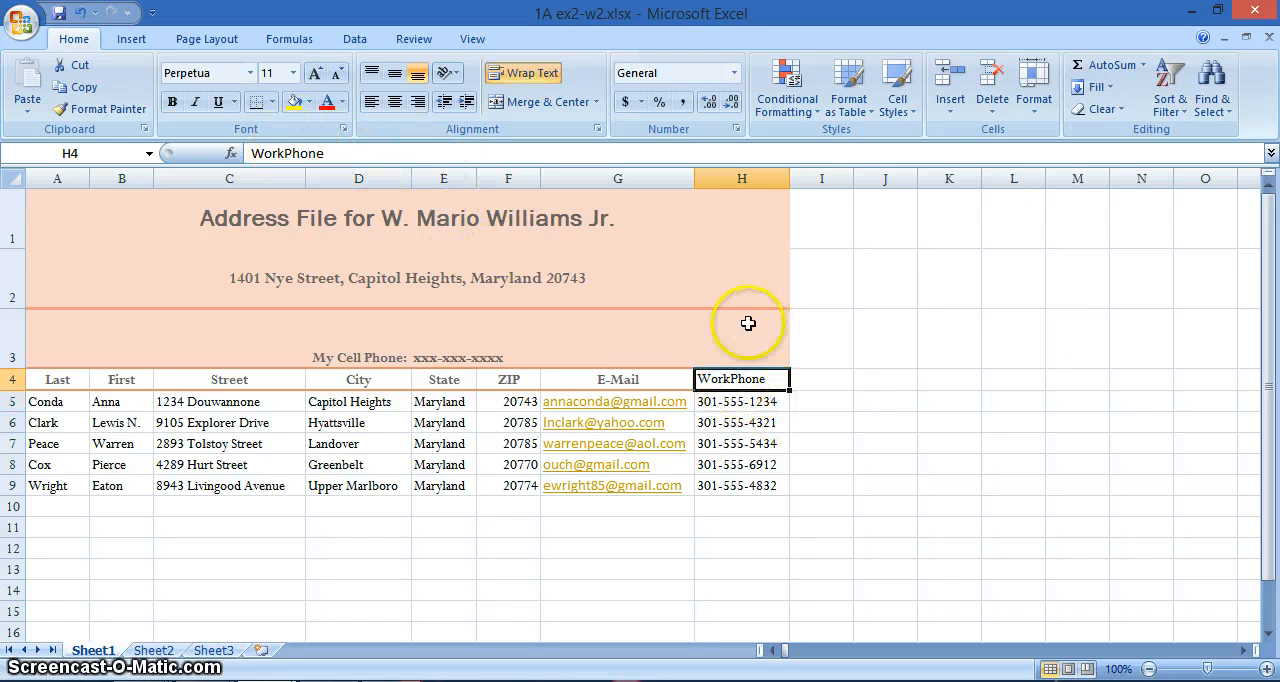
{"action": "double_click", "coordinate": [729, 380]}
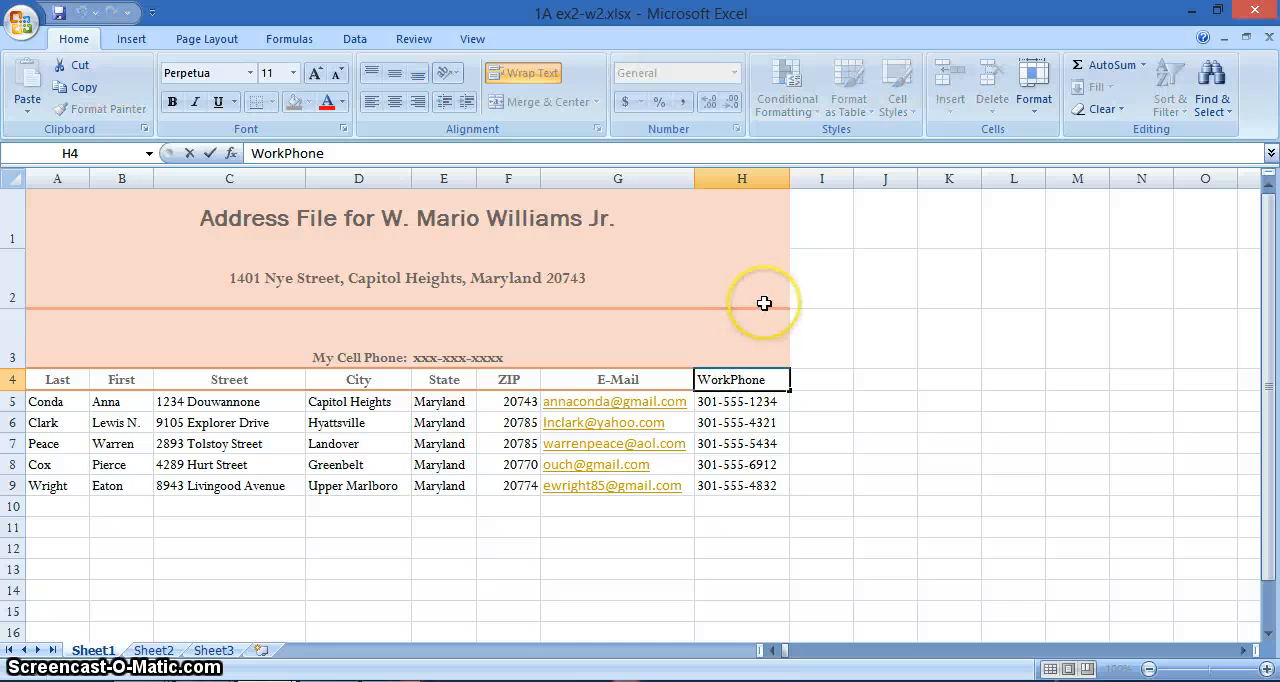
{"action": "key", "text": "Return"}
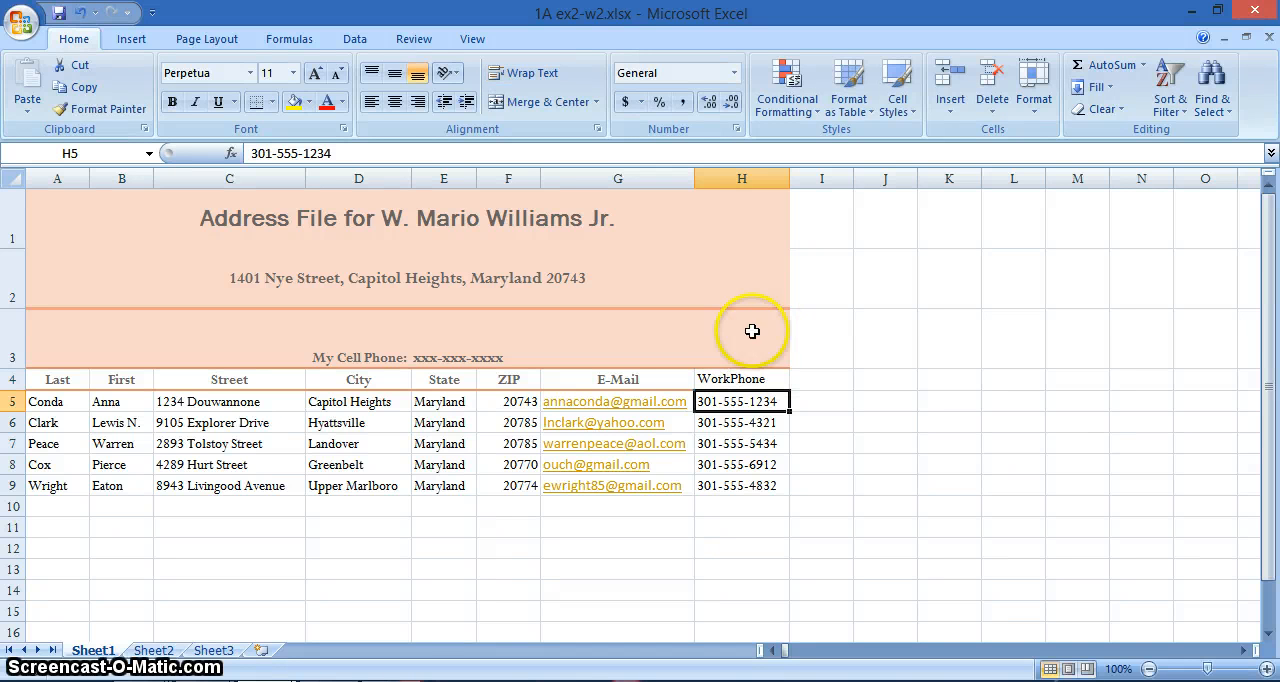
{"action": "left_click", "coordinate": [722, 376]}
{"action": "double_click", "coordinate": [731, 376]}
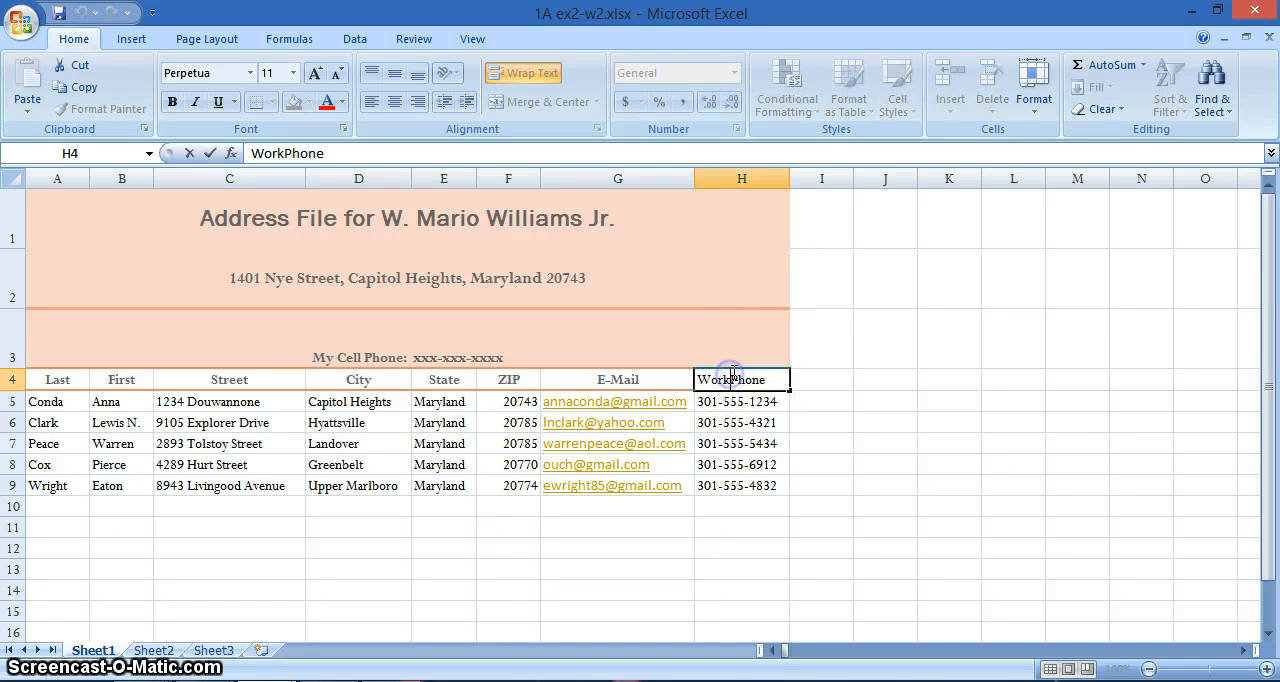
{"action": "left_click", "coordinate": [751, 379]}
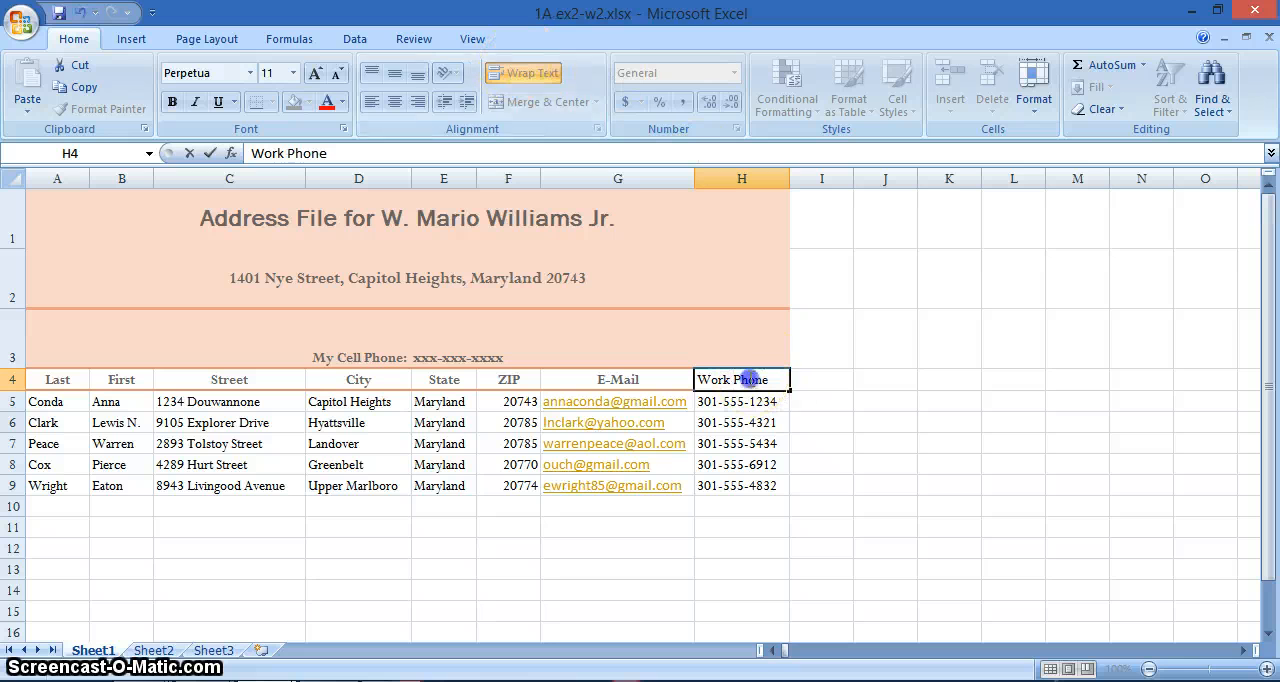
{"action": "left_click_drag", "start_coordinate": [772, 377], "coordinate": [695, 376]}
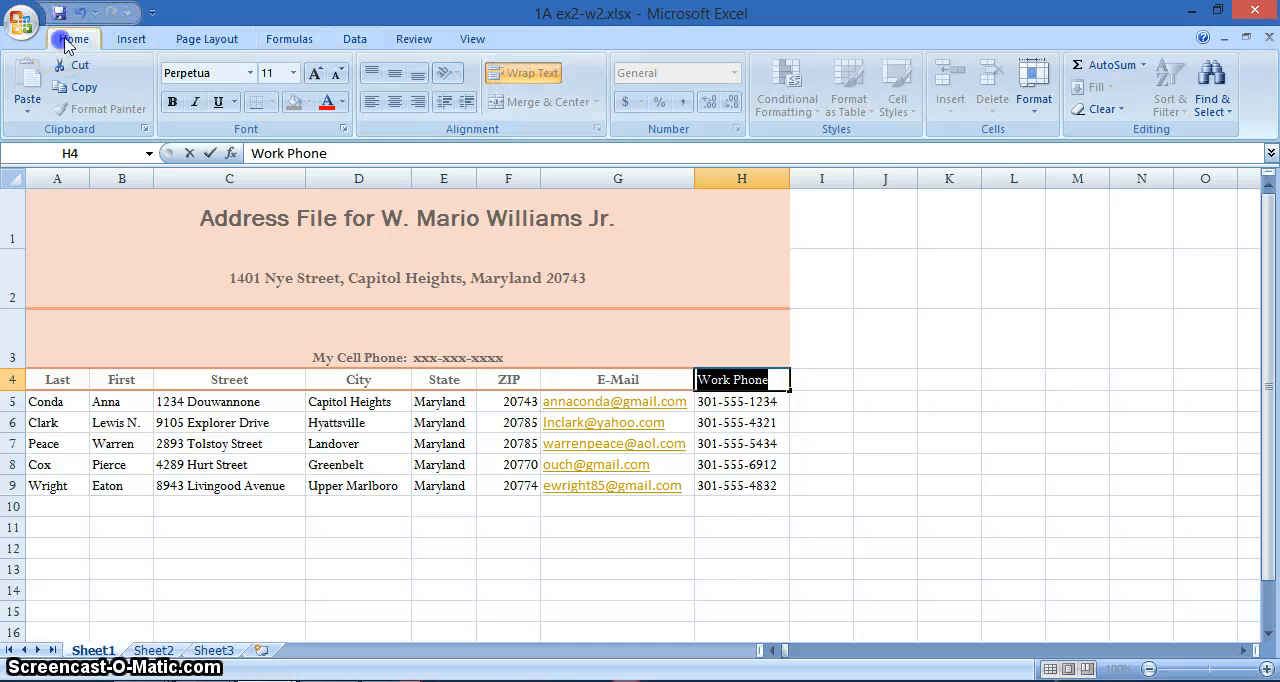
{"action": "key", "text": "Escape"}
- Break the heading in H4 onto two lines, with Work above Phone
{"action": "double_click", "coordinate": [735, 379]}
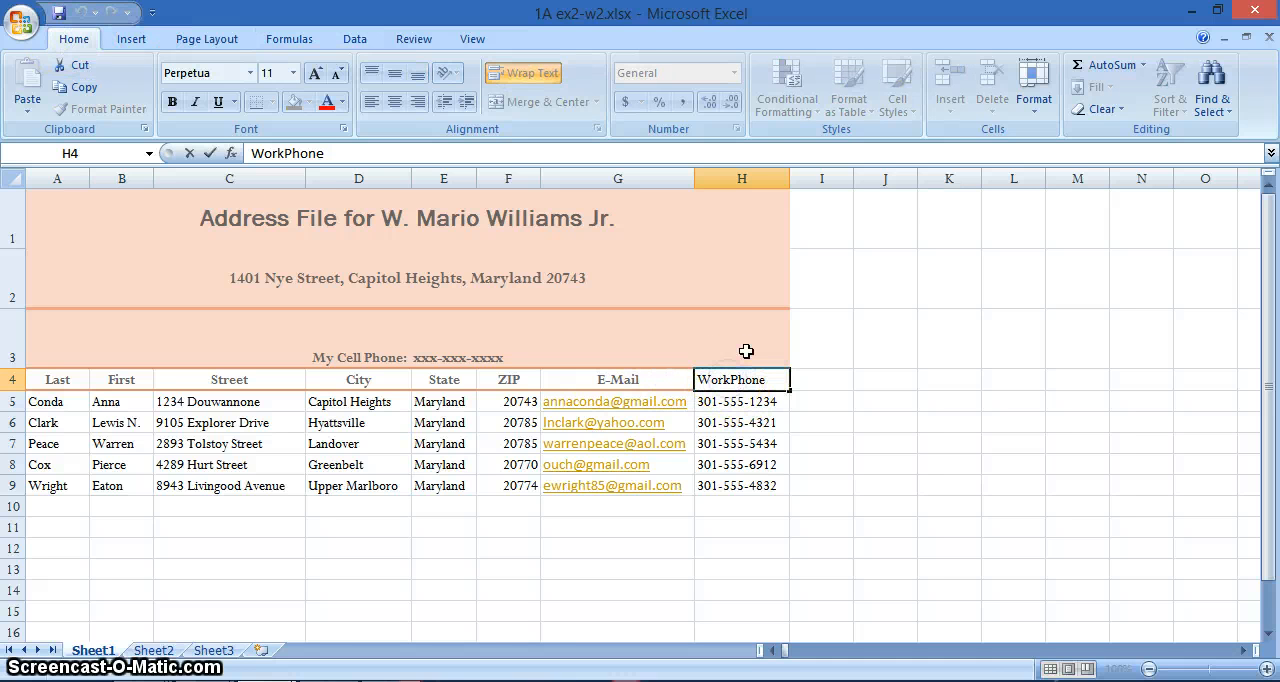
{"action": "key", "text": "alt+Return"}
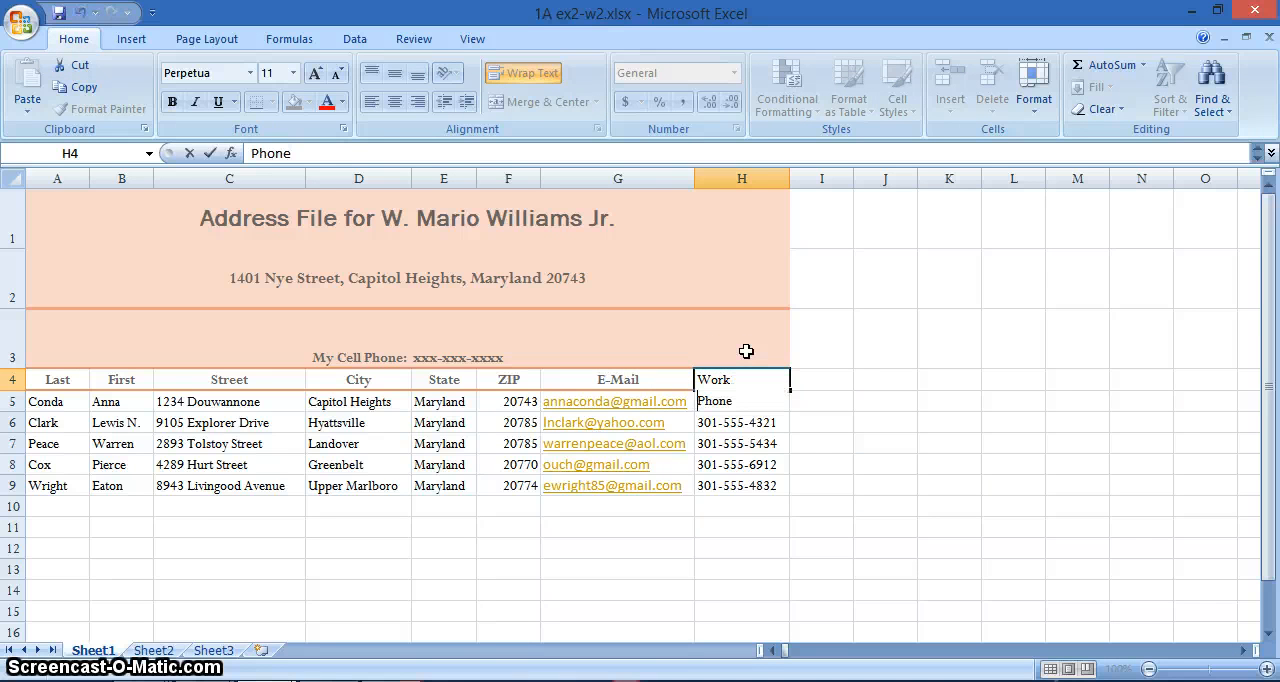
{"action": "left_click", "coordinate": [814, 446]}
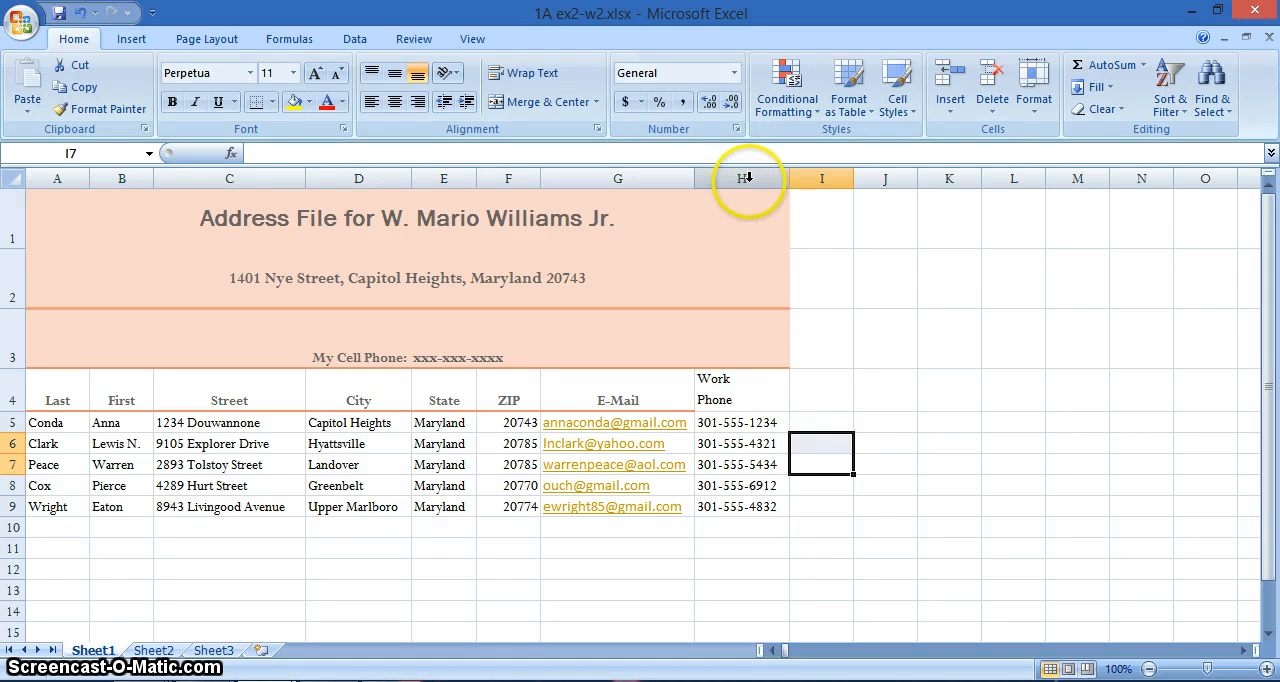
{"action": "right_click", "coordinate": [732, 372]}
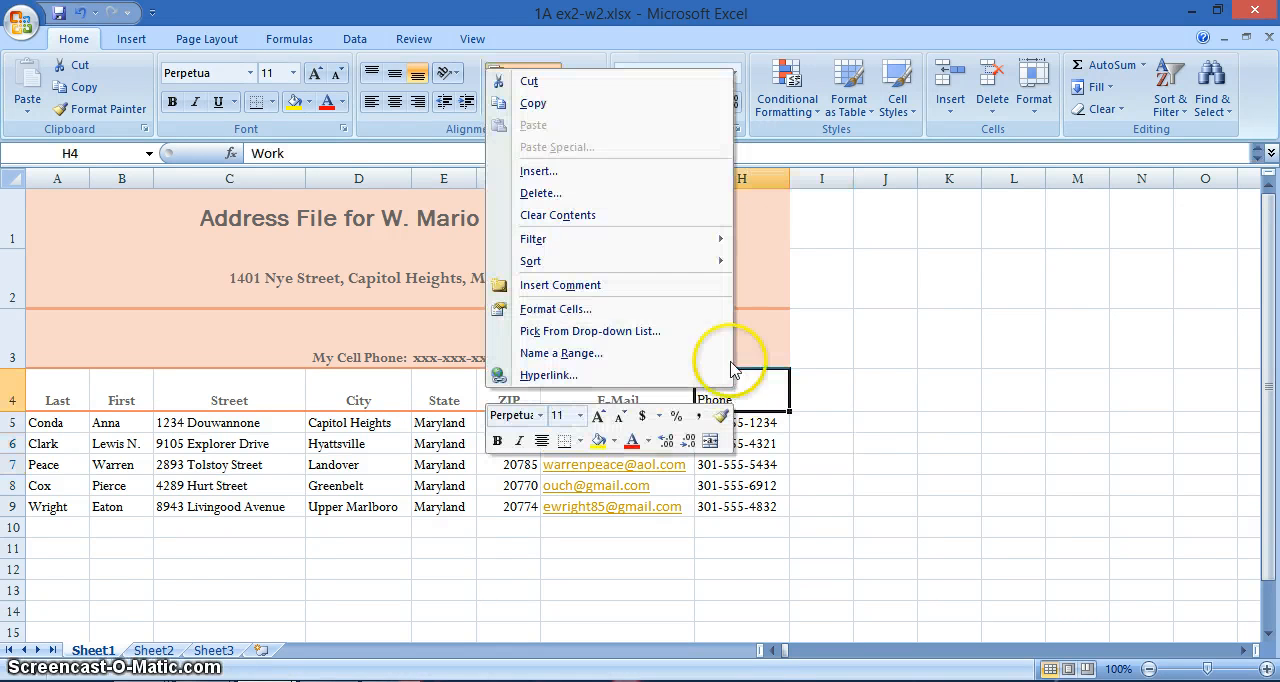
{"action": "left_click", "coordinate": [545, 171]}
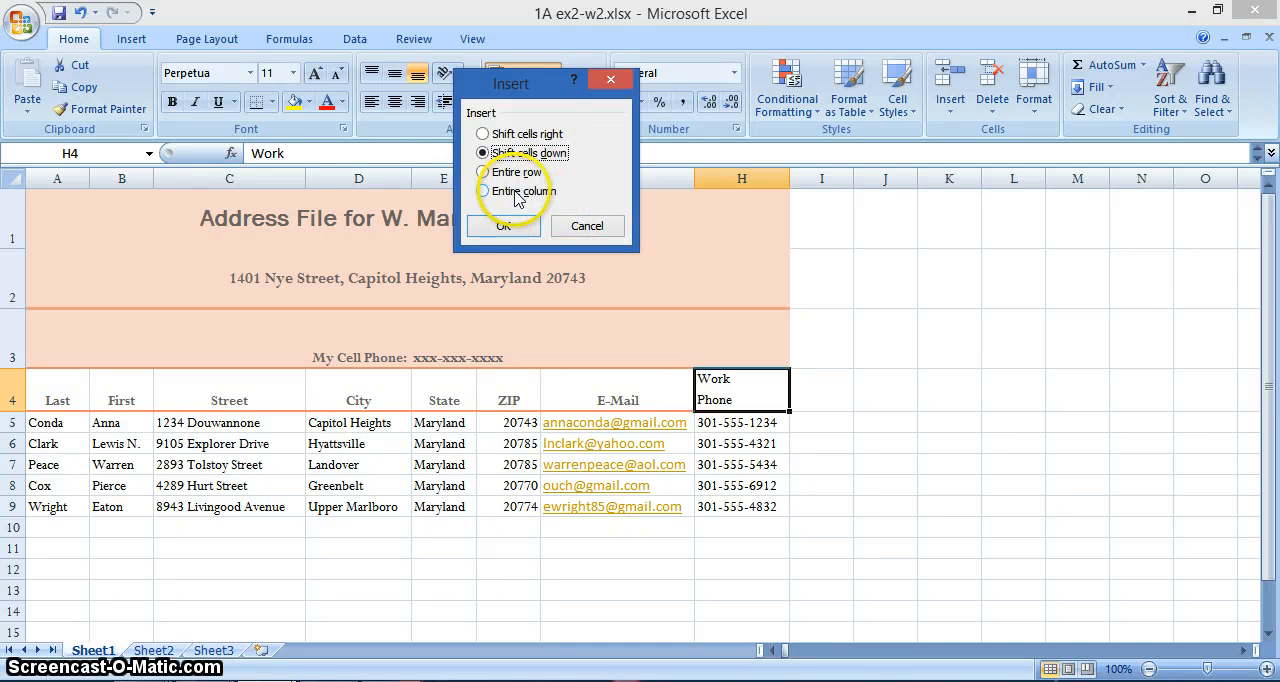
{"action": "left_click", "coordinate": [587, 225]}
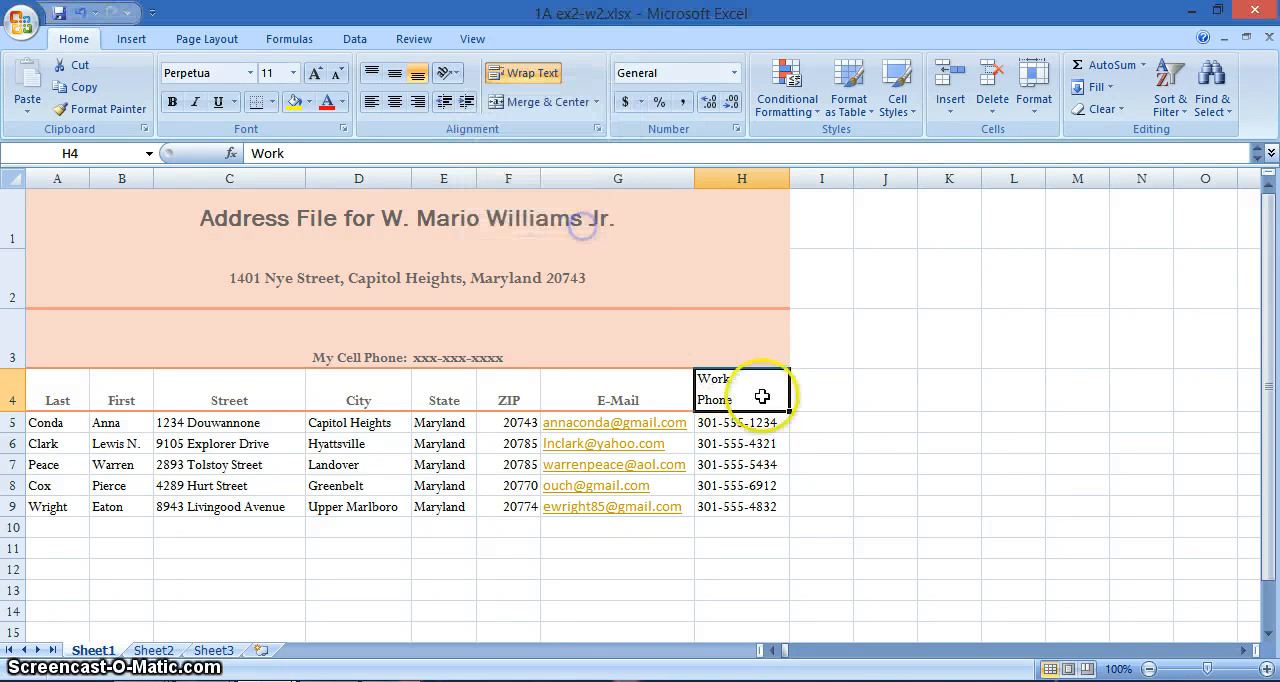
- Insert a sheet column before the Work Phone column and enter the heading Cell Phone on two lines in H4
{"action": "left_click", "coordinate": [950, 115]}
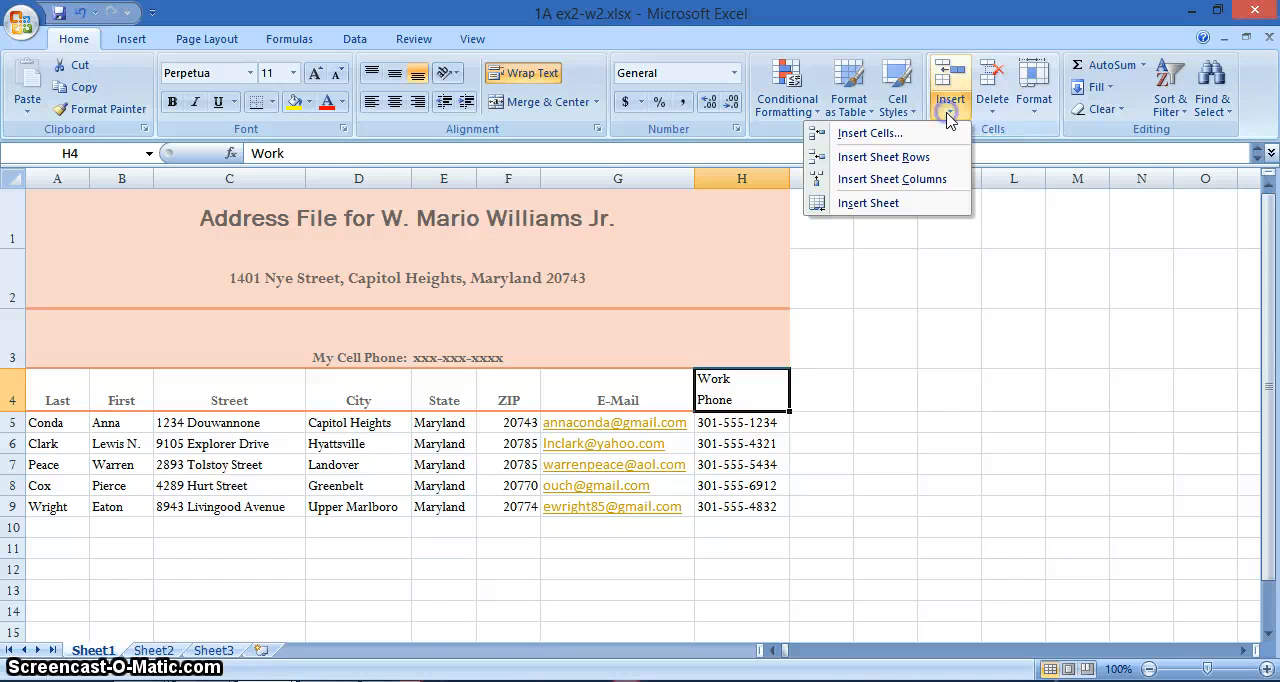
{"action": "left_click", "coordinate": [888, 182]}
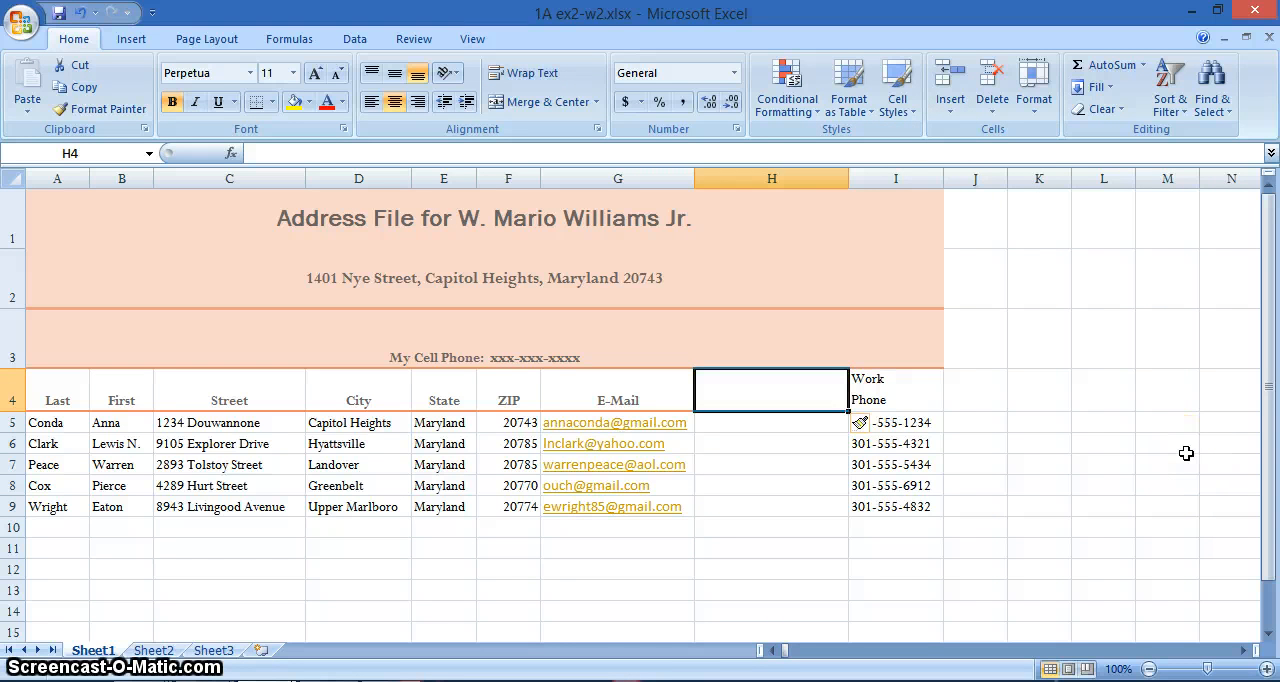
{"action": "left_click", "coordinate": [750, 389]}
{"action": "type", "text": "Cell"}
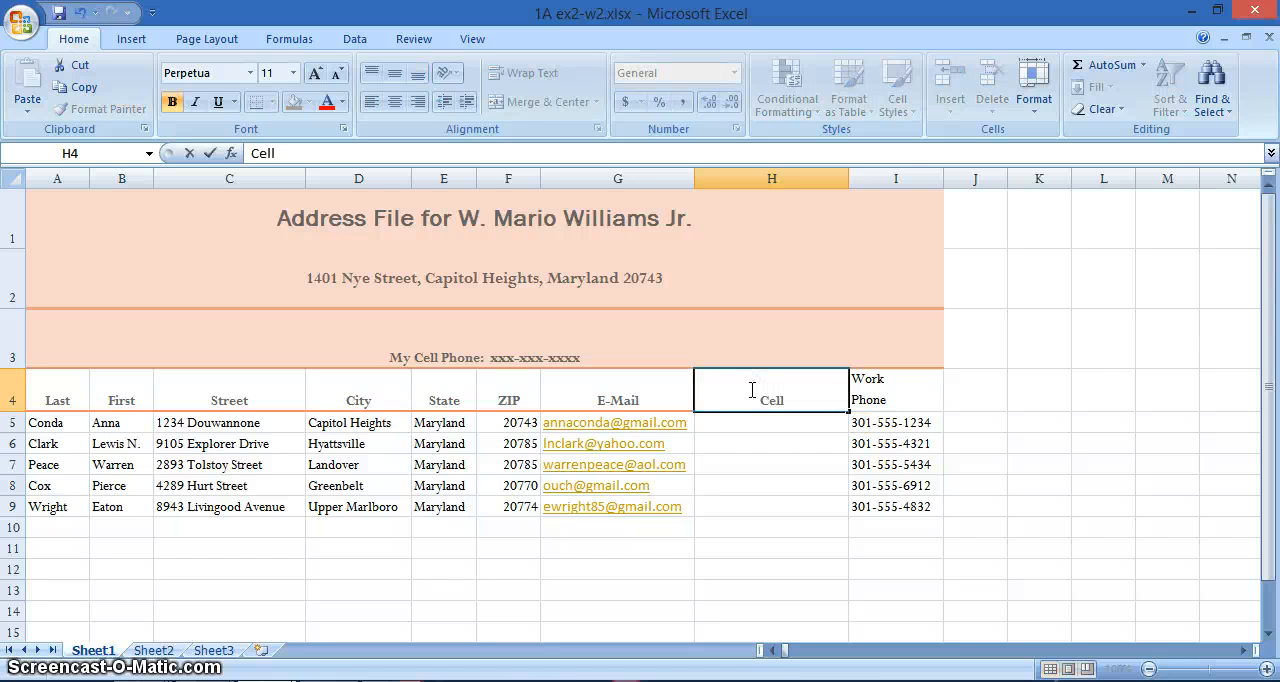
{"action": "key", "text": "alt+Return"}
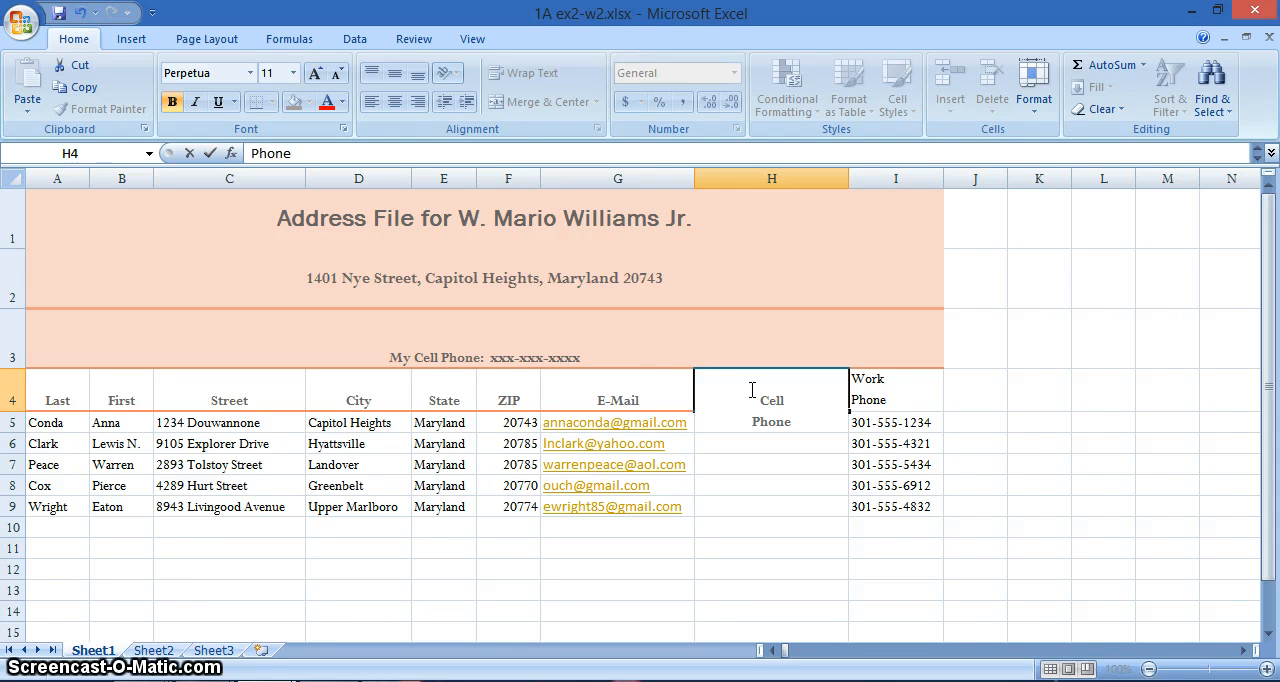
{"action": "left_click", "coordinate": [627, 401]}
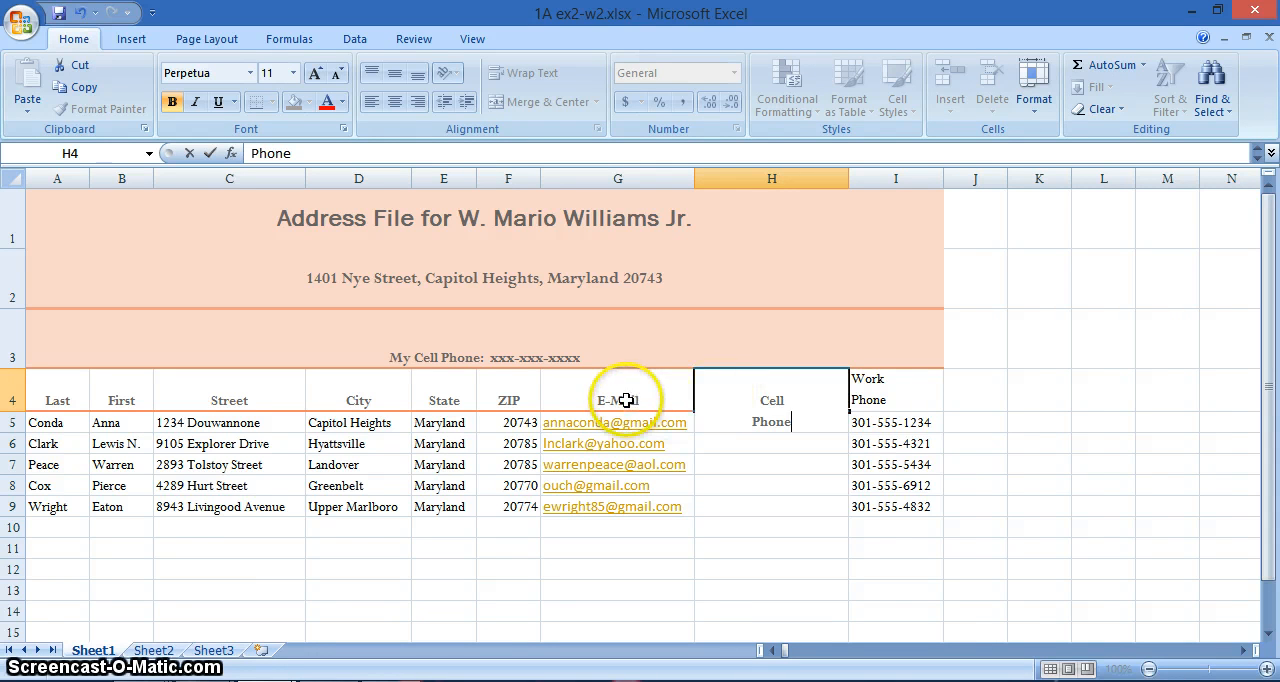
- Delete the entire E-Mail column
{"action": "right_click", "coordinate": [619, 179]}
{"action": "left_click", "coordinate": [451, 308]}
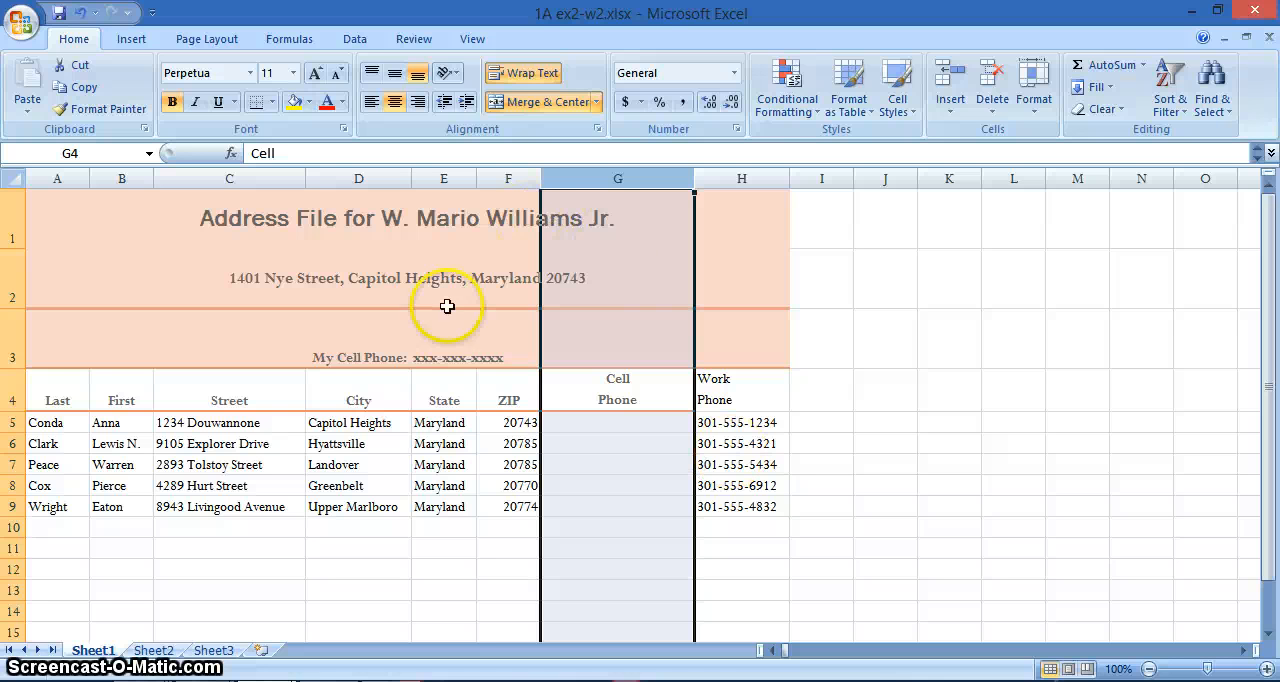
{"action": "left_click", "coordinate": [443, 464]}
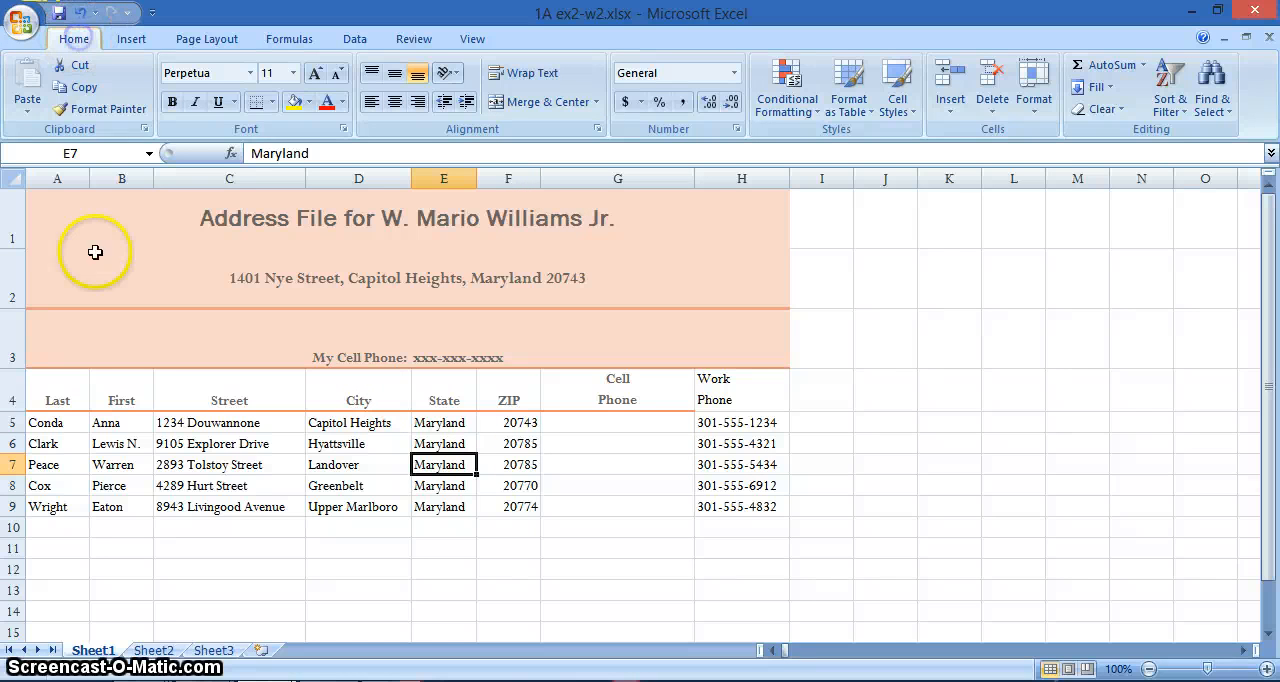
- Apply the built-in Module theme to the workbook
{"action": "left_click", "coordinate": [205, 42]}
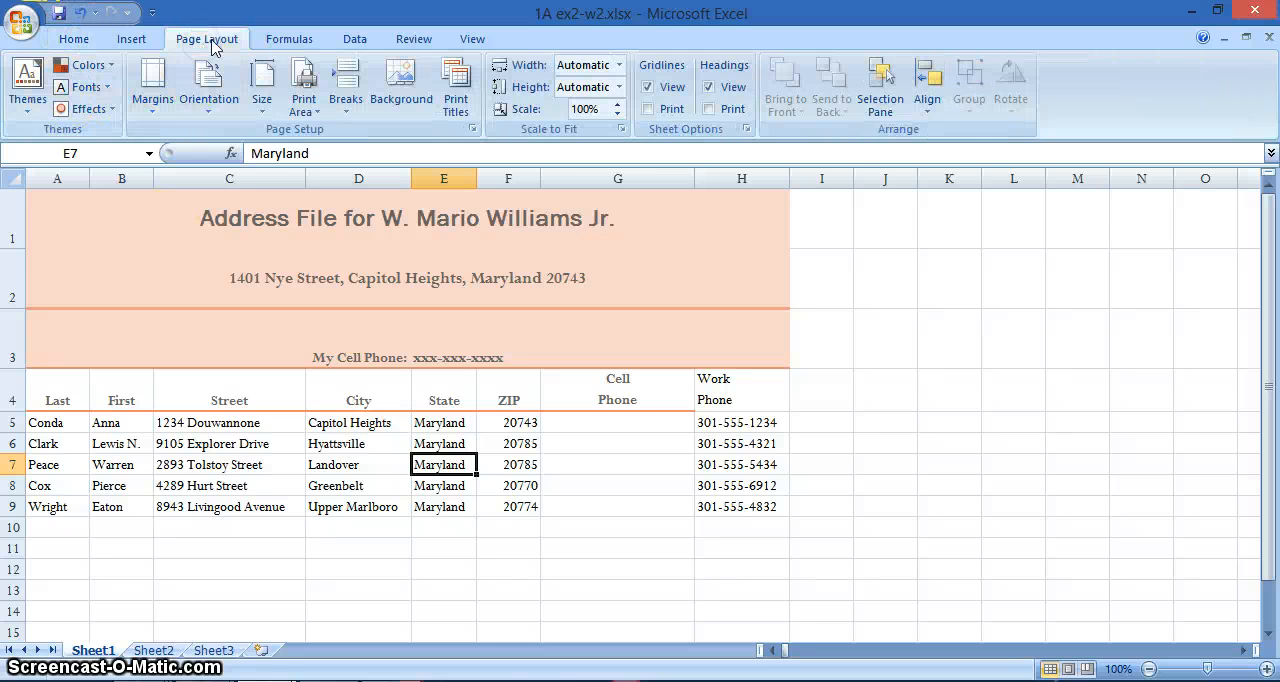
{"action": "left_click", "coordinate": [27, 88]}
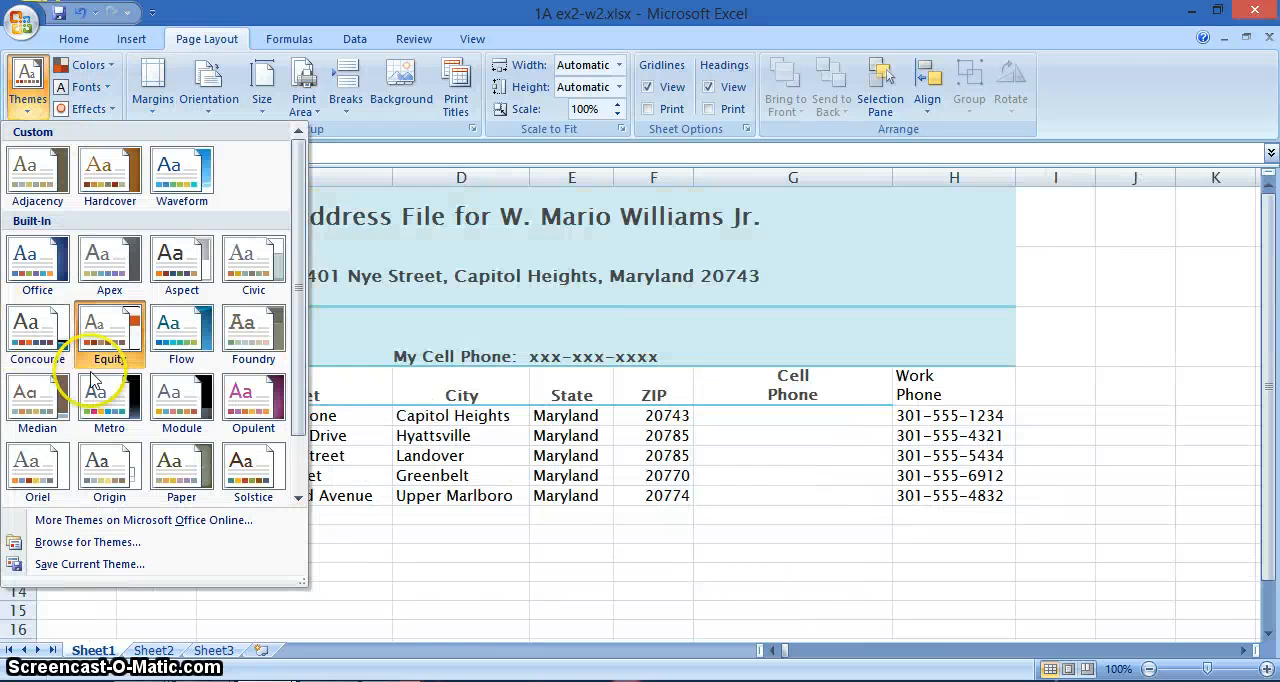
{"action": "left_click", "coordinate": [181, 400]}
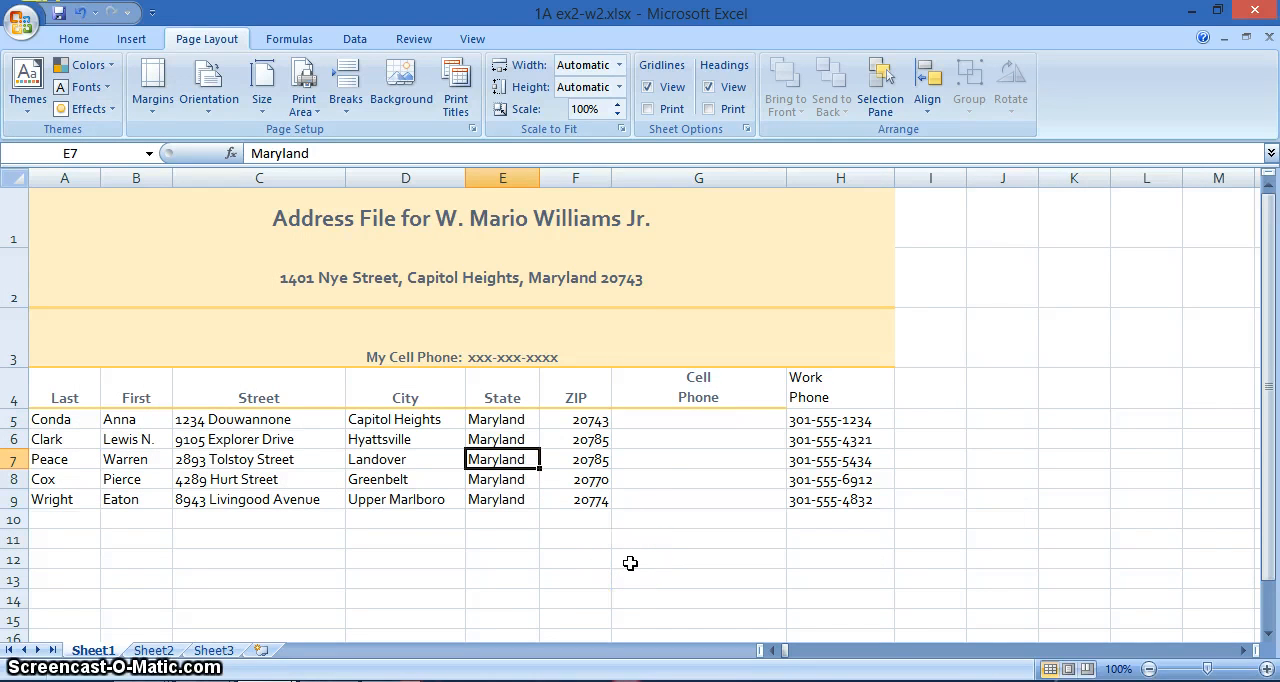
- Replace the xxx-xxx-xxxx placeholder after My Cell Phone in row 3 with the owner's phone number
{"action": "double_click", "coordinate": [568, 352]}
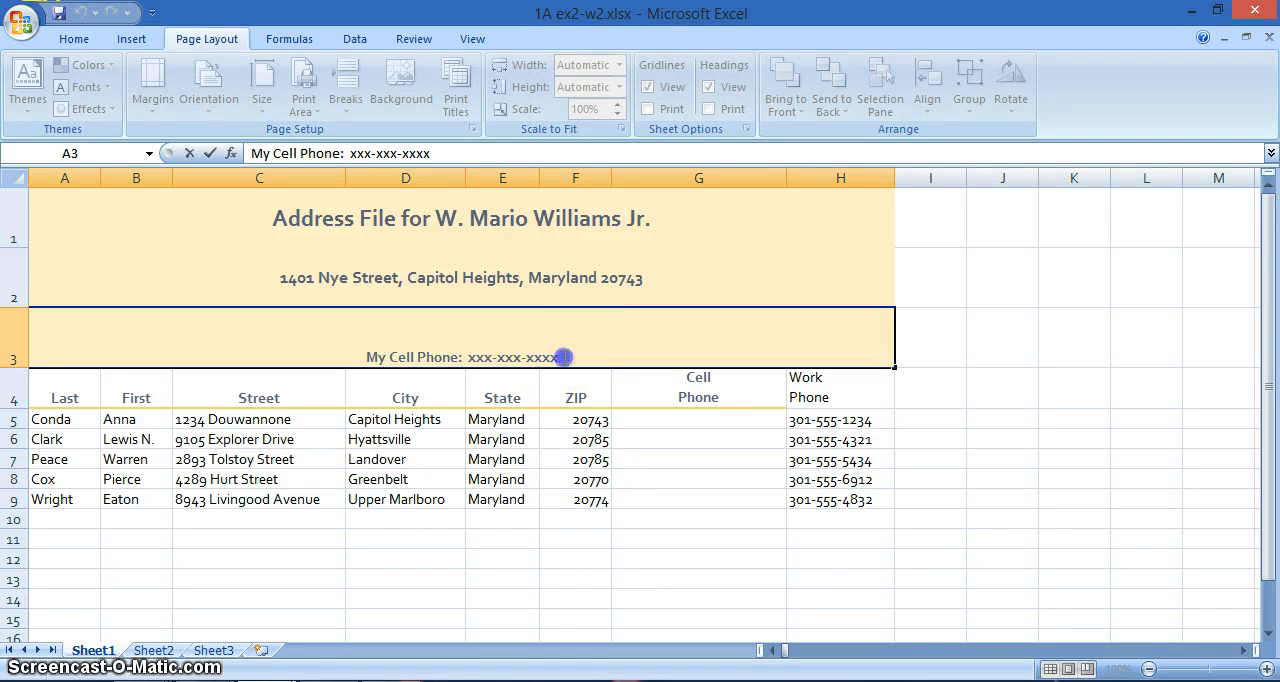
{"action": "left_click_drag", "start_coordinate": [560, 357], "coordinate": [473, 360]}
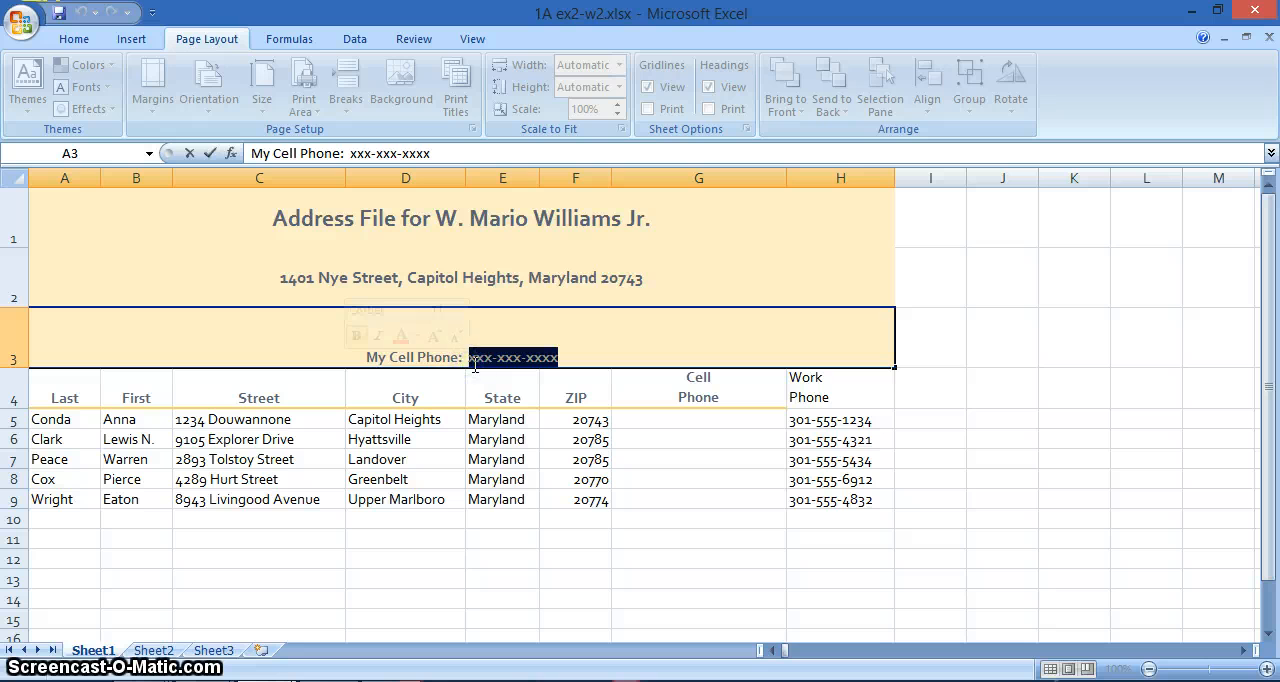
{"action": "type", "text": "301-"}
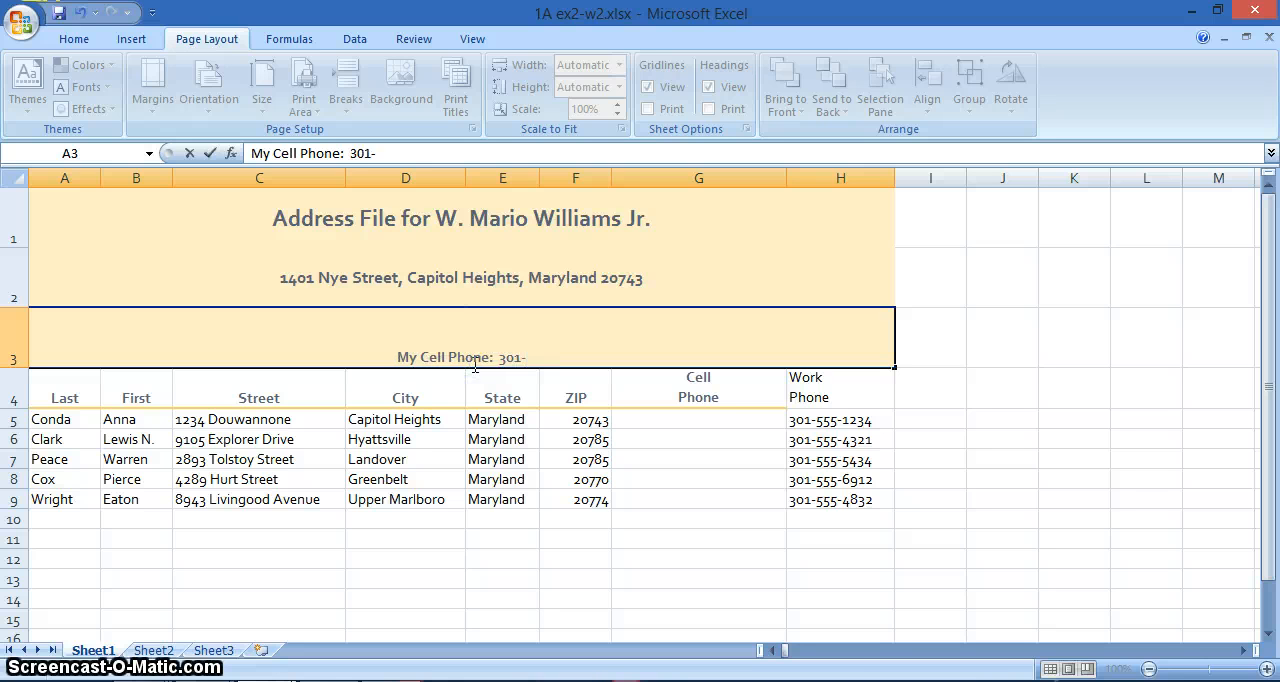
{"action": "type", "text": "555-"}
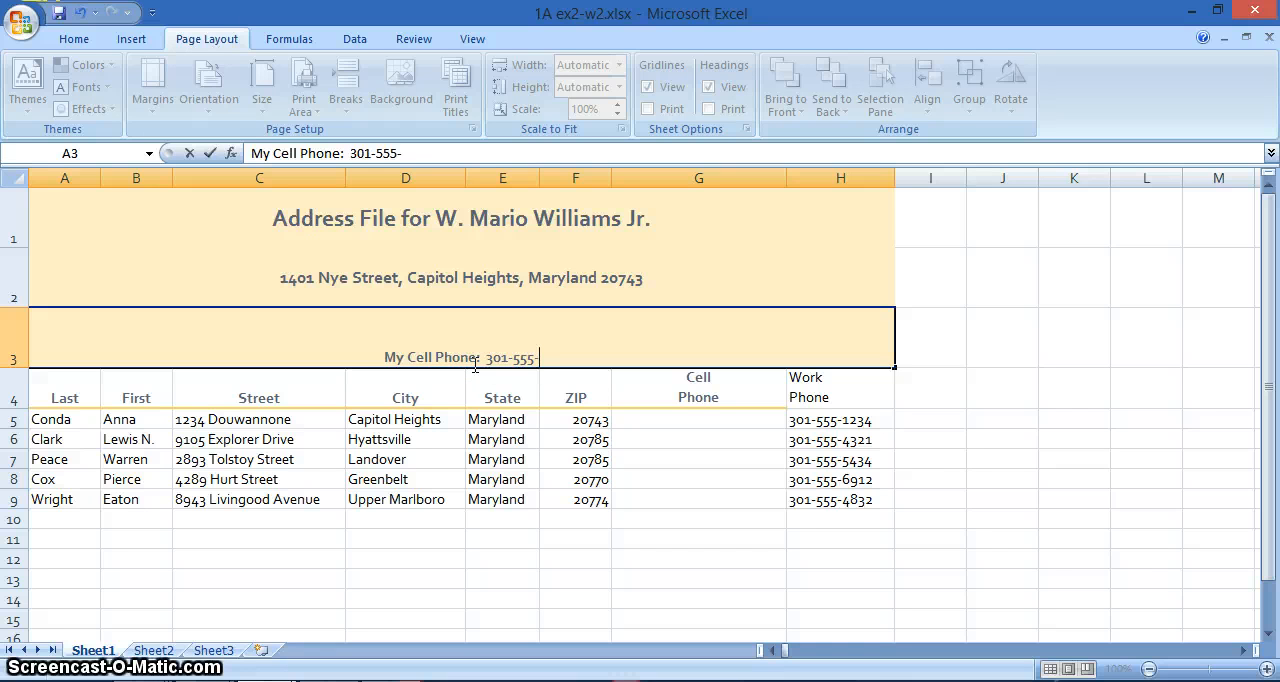
{"action": "type", "text": "1"}
{"action": "type", "text": "360"}
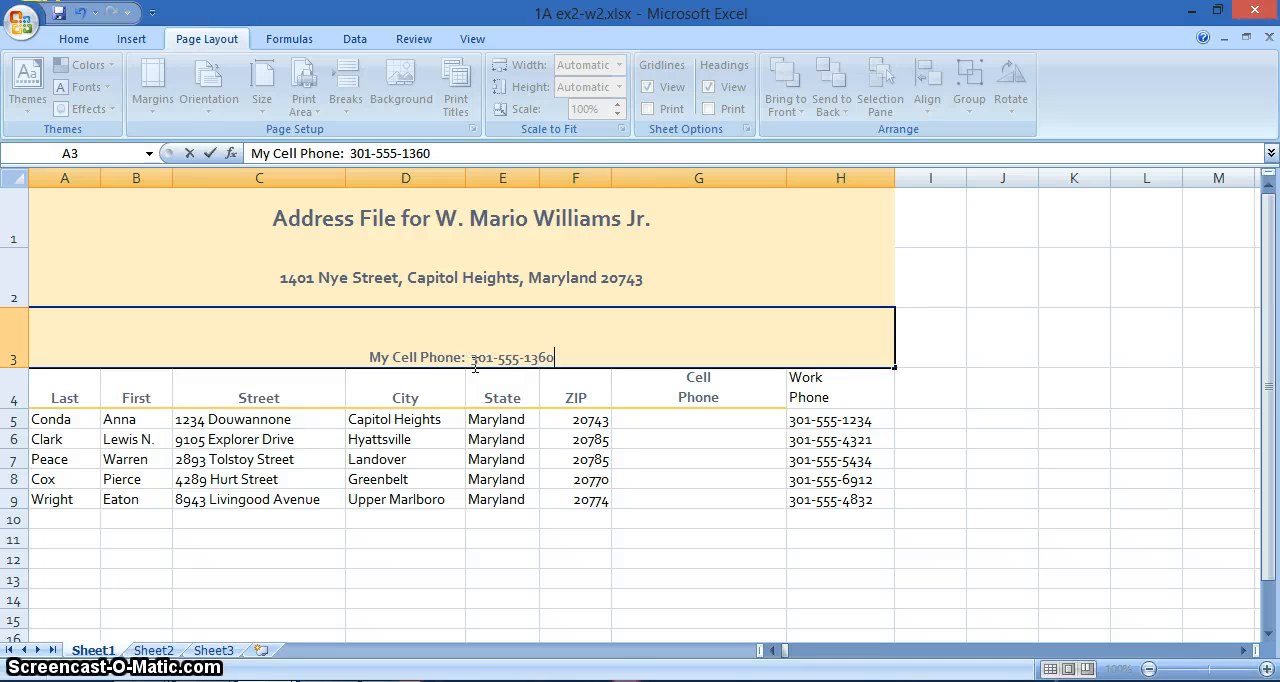
{"action": "left_click", "coordinate": [719, 562]}
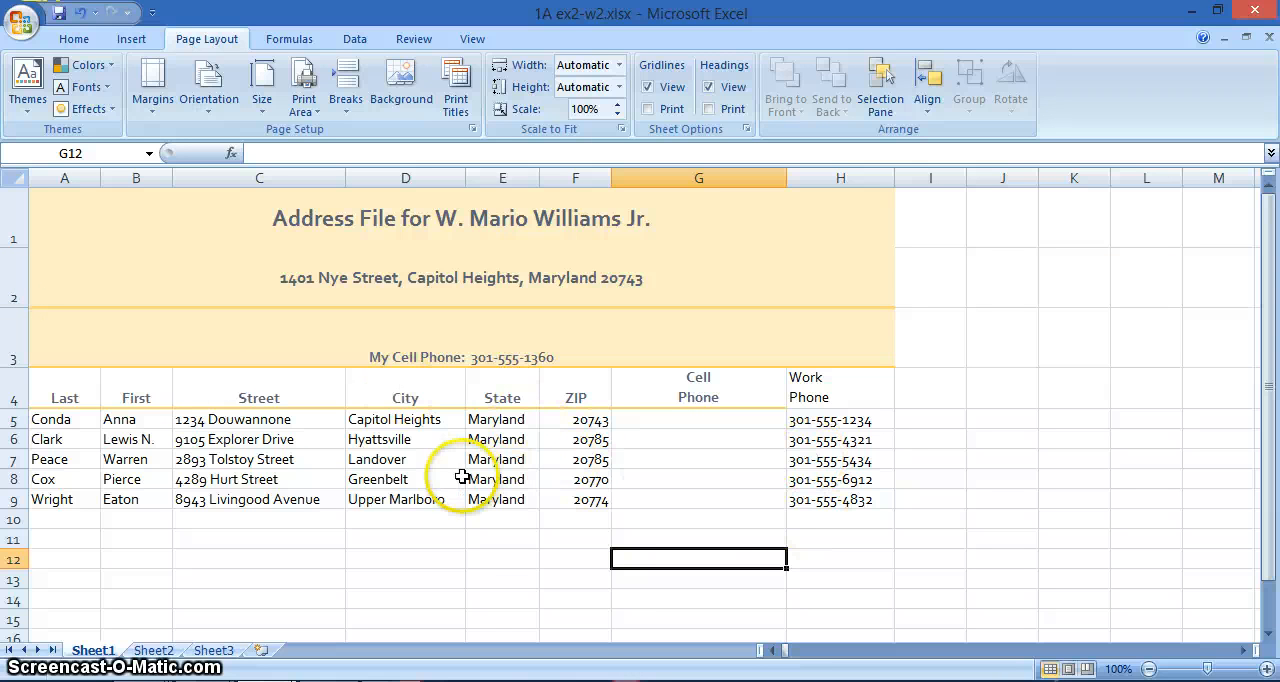
- Save and close the 1A ex2-w2.xlsx workbook and restore the Excel window to its smaller size
{"action": "left_click", "coordinate": [59, 14]}
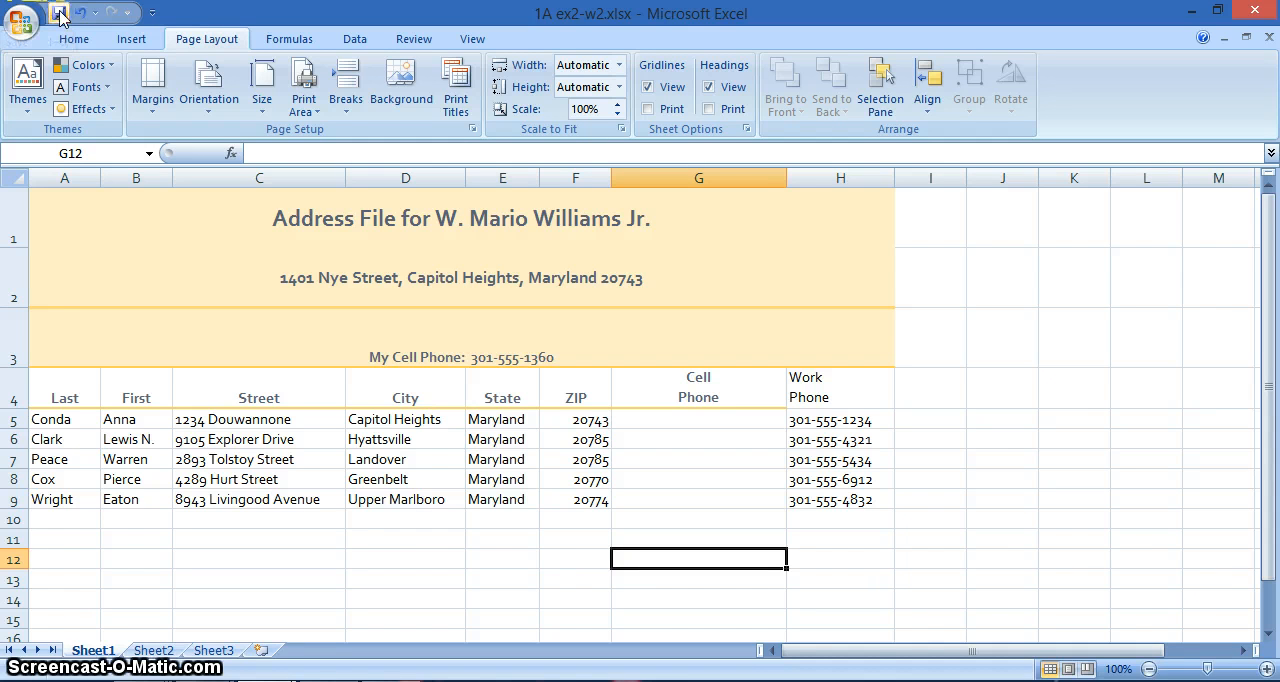
{"action": "left_click", "coordinate": [1268, 38]}
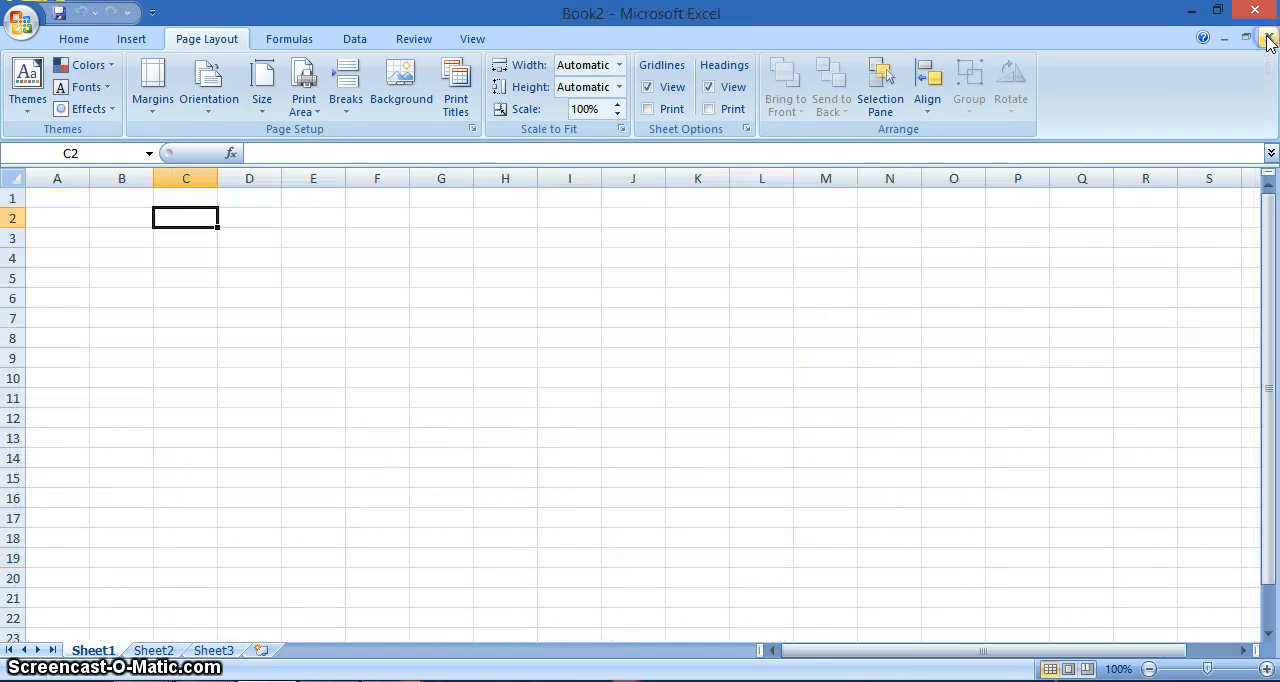
{"action": "left_click", "coordinate": [1218, 16]}
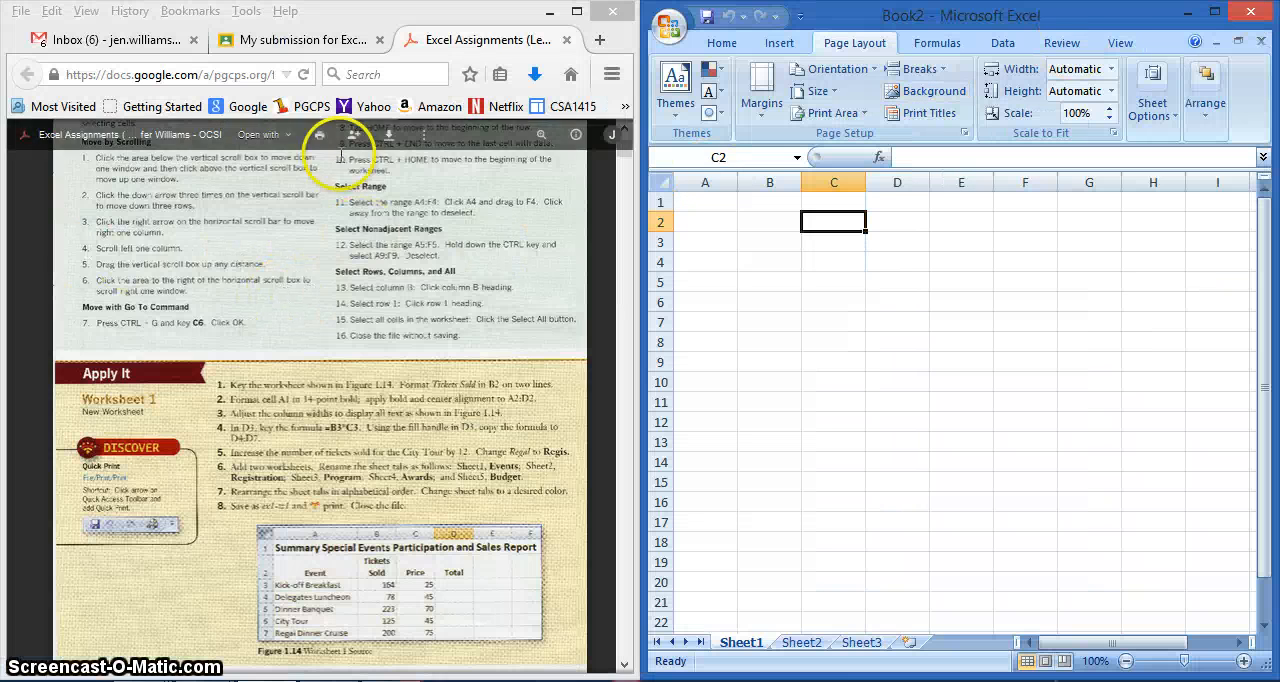
- Switch to the Google Classroom submission page and upload 1A ex2-w2.xlsx from the OneDrive Documents folder to the Excel Lesson 2 - Worksheet 2 assignment
{"action": "left_click", "coordinate": [268, 40]}
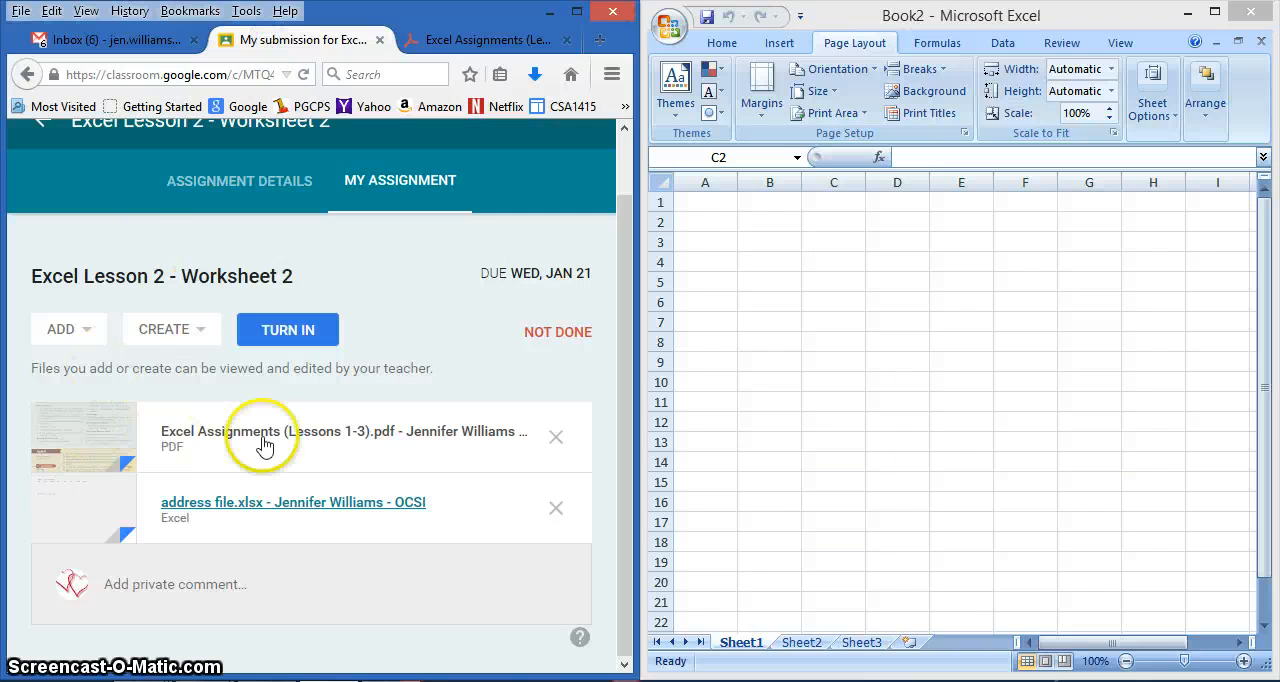
{"action": "left_click", "coordinate": [86, 332]}
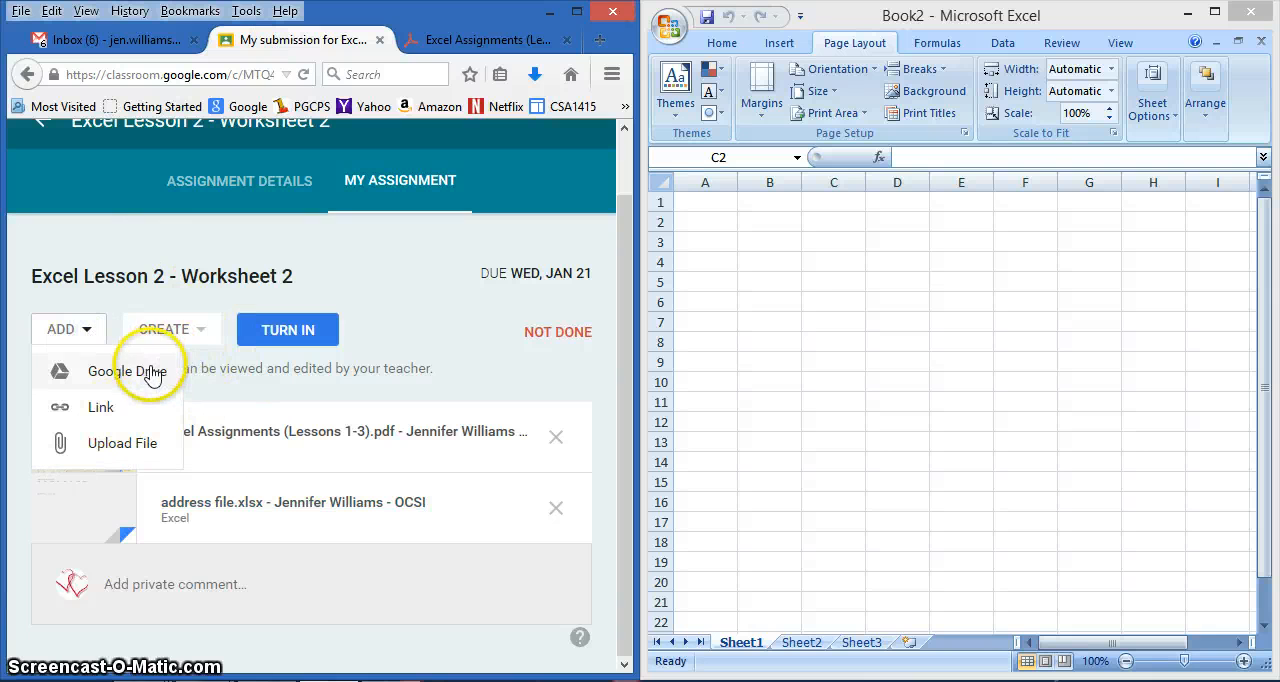
{"action": "left_click", "coordinate": [122, 445]}
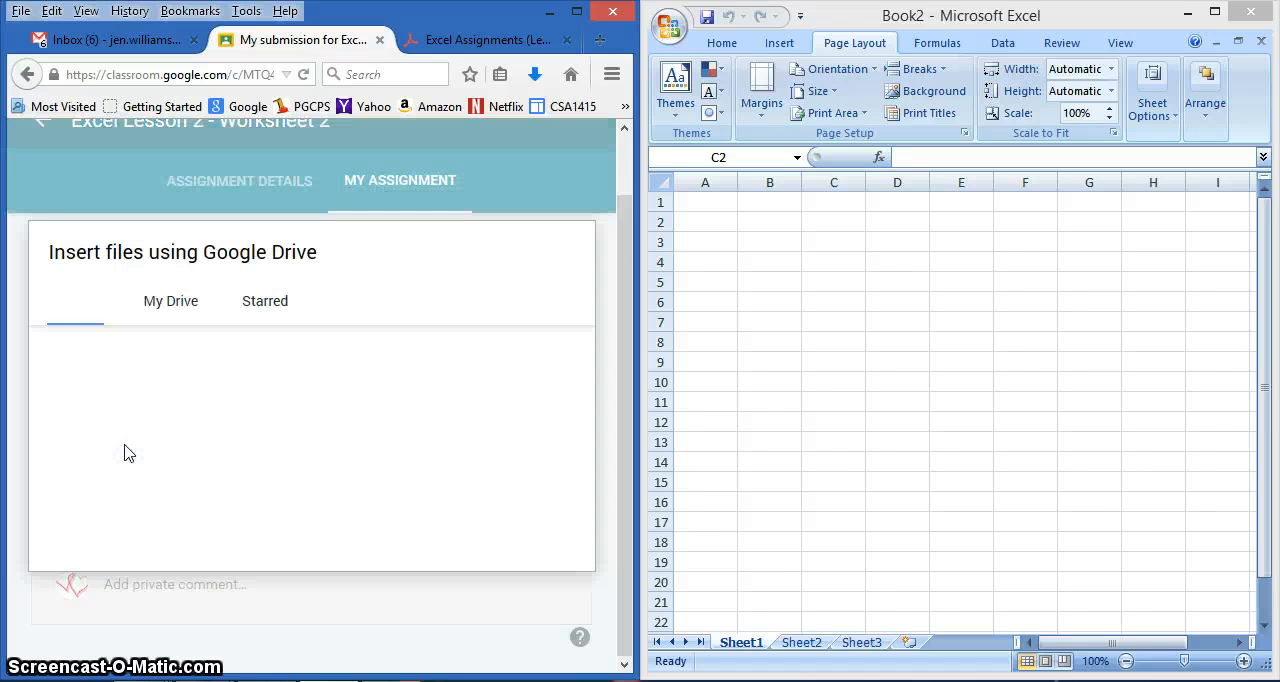
{"action": "left_click", "coordinate": [288, 431]}
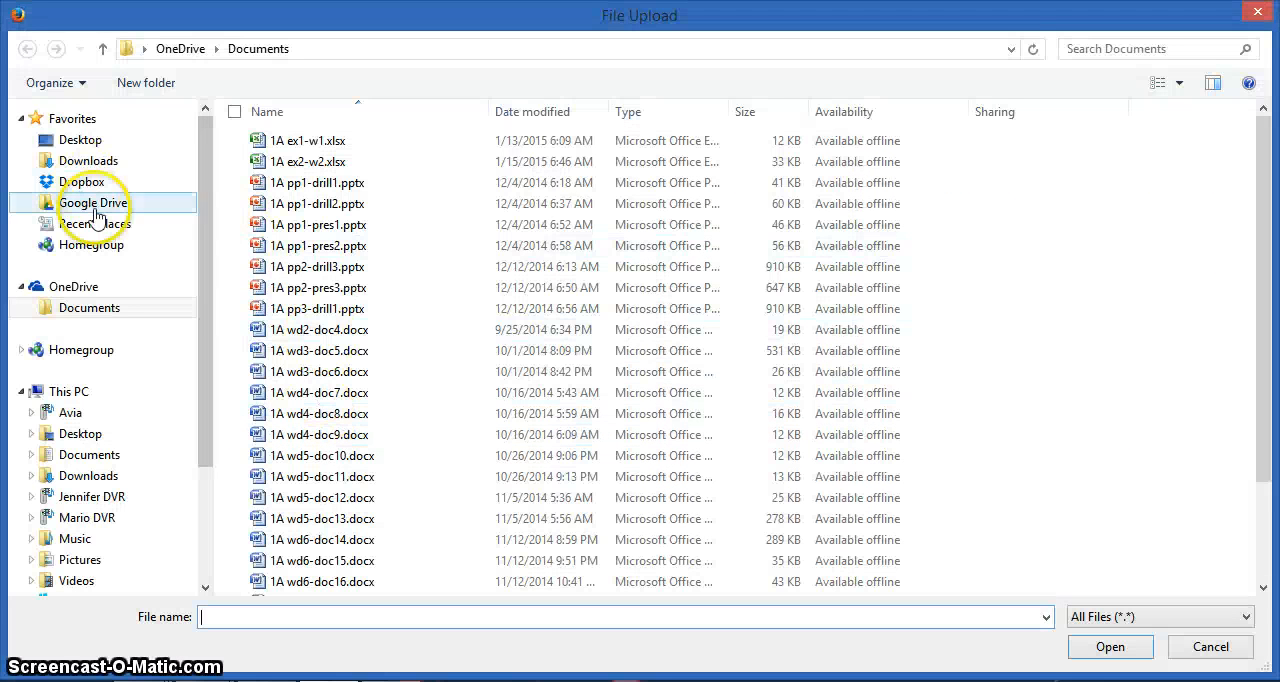
{"action": "left_click", "coordinate": [405, 440]}
{"action": "scroll", "coordinate": [406, 450], "scroll_direction": "down", "scroll_amount": 2}
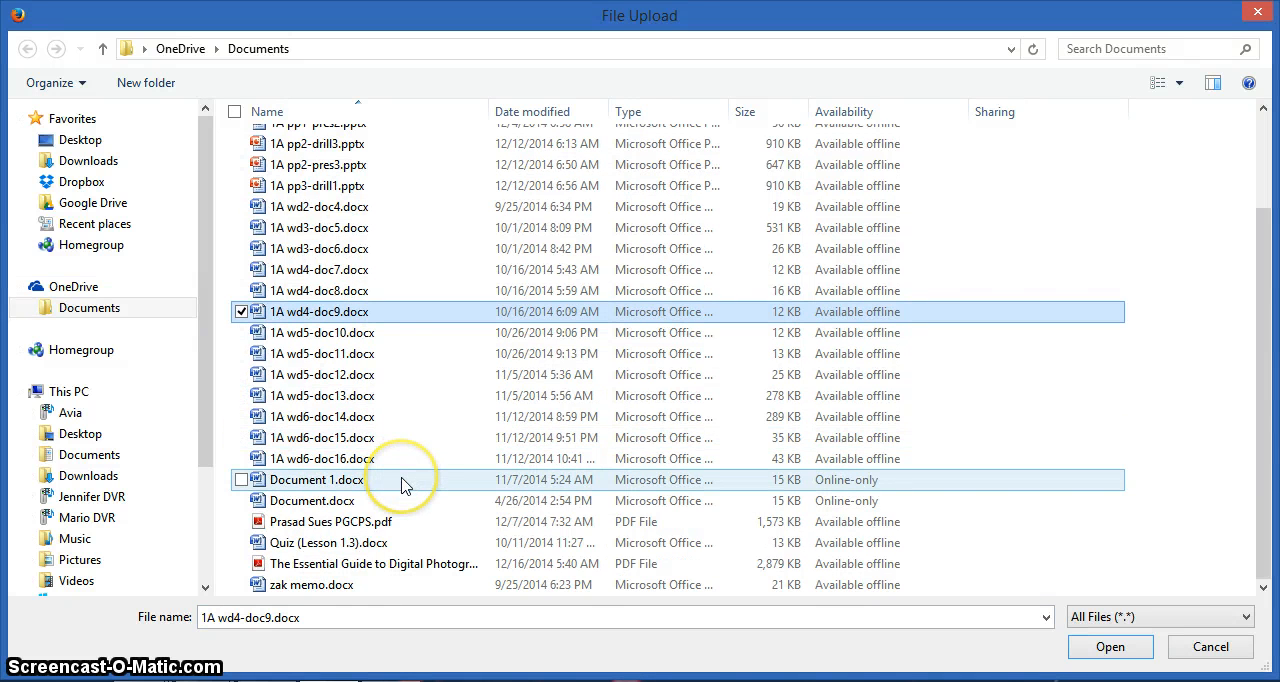
{"action": "scroll", "coordinate": [405, 485], "scroll_direction": "up", "scroll_amount": 2}
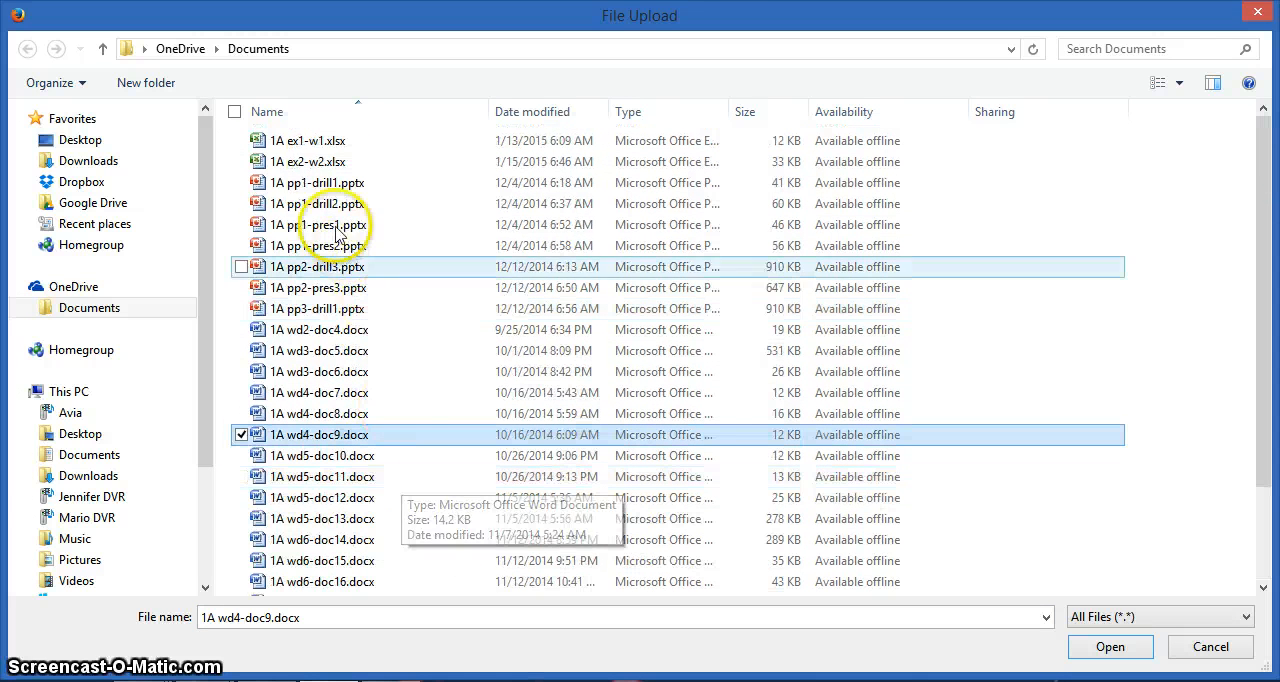
{"action": "left_click", "coordinate": [316, 170]}
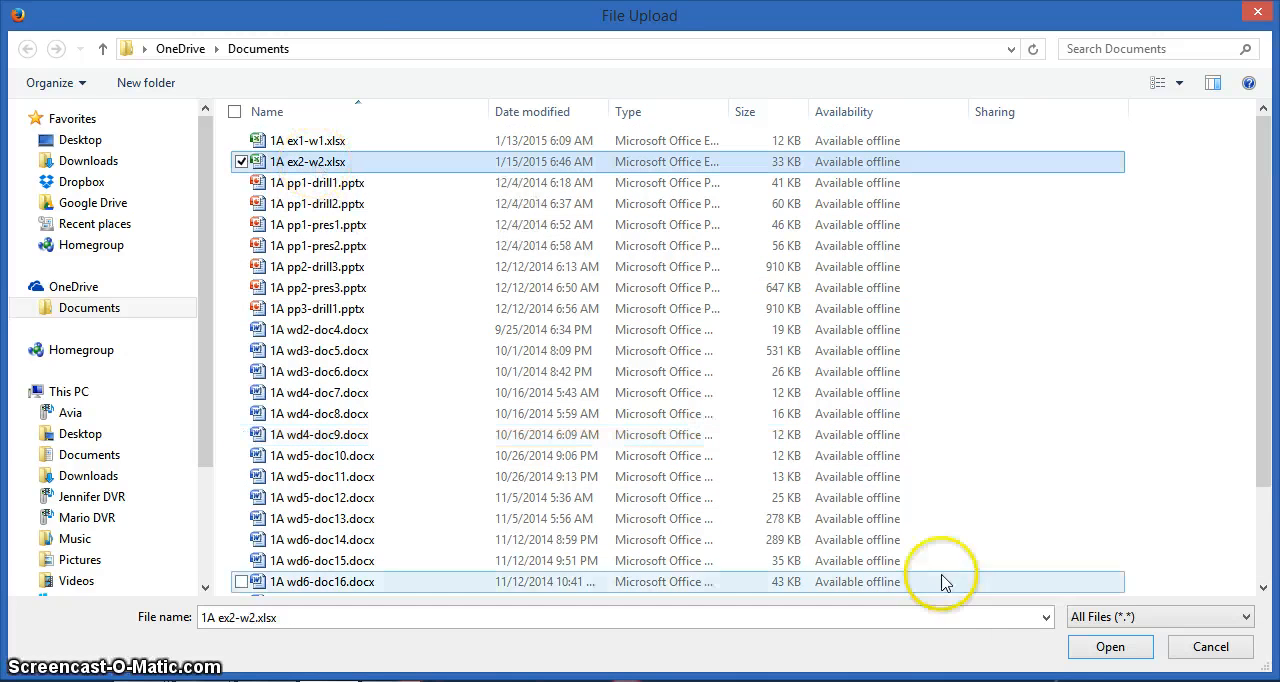
{"action": "left_click", "coordinate": [1110, 646]}
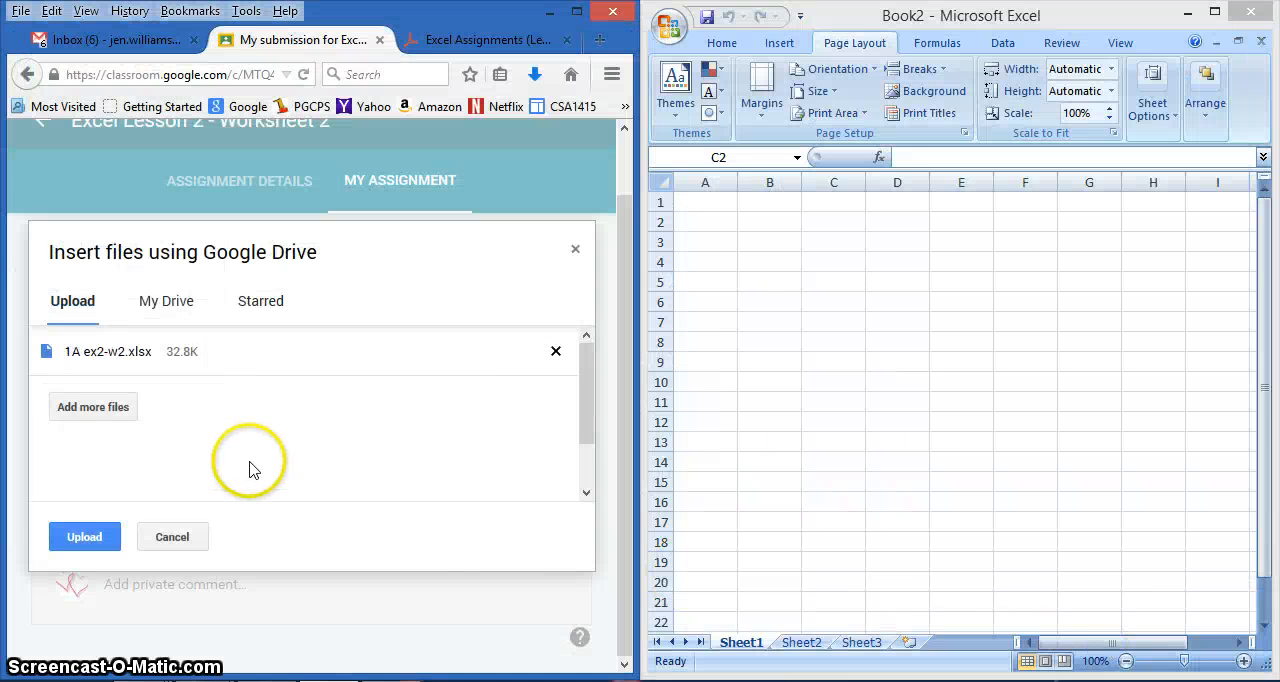
{"action": "left_click", "coordinate": [85, 540]}
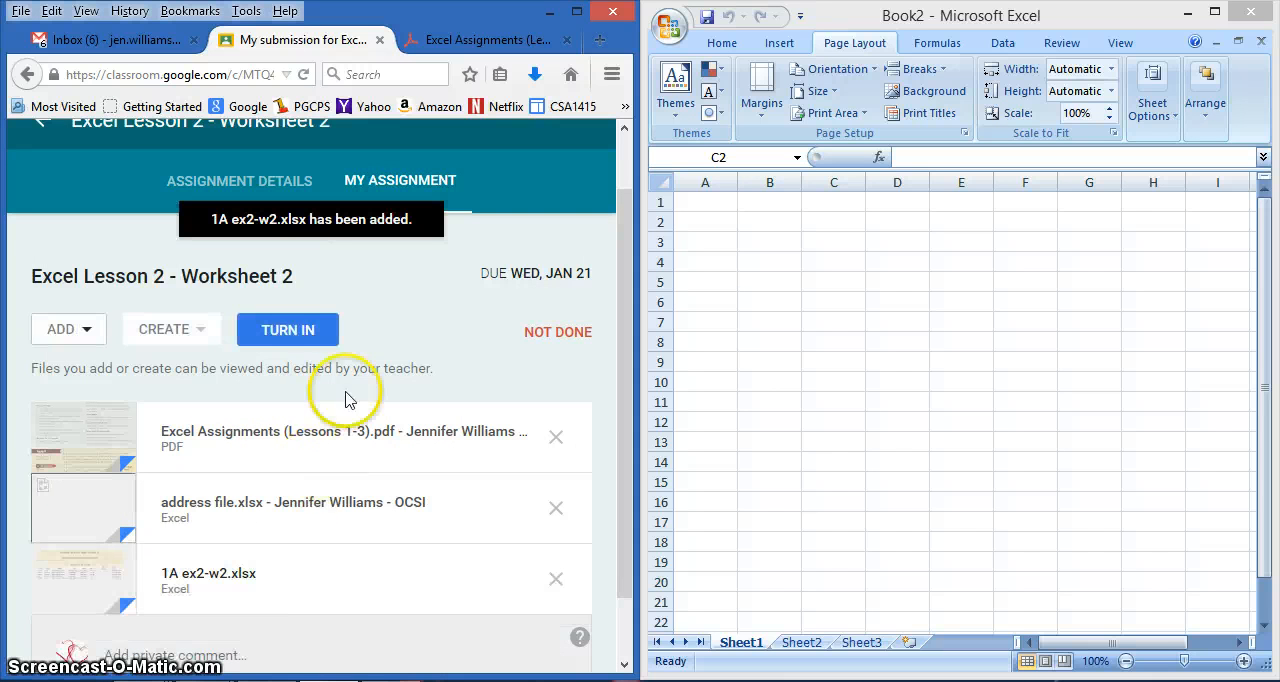
- Turn in the Excel Lesson 2 - Worksheet 2 assignment with its attachments and without a private note
{"action": "left_click", "coordinate": [290, 330]}
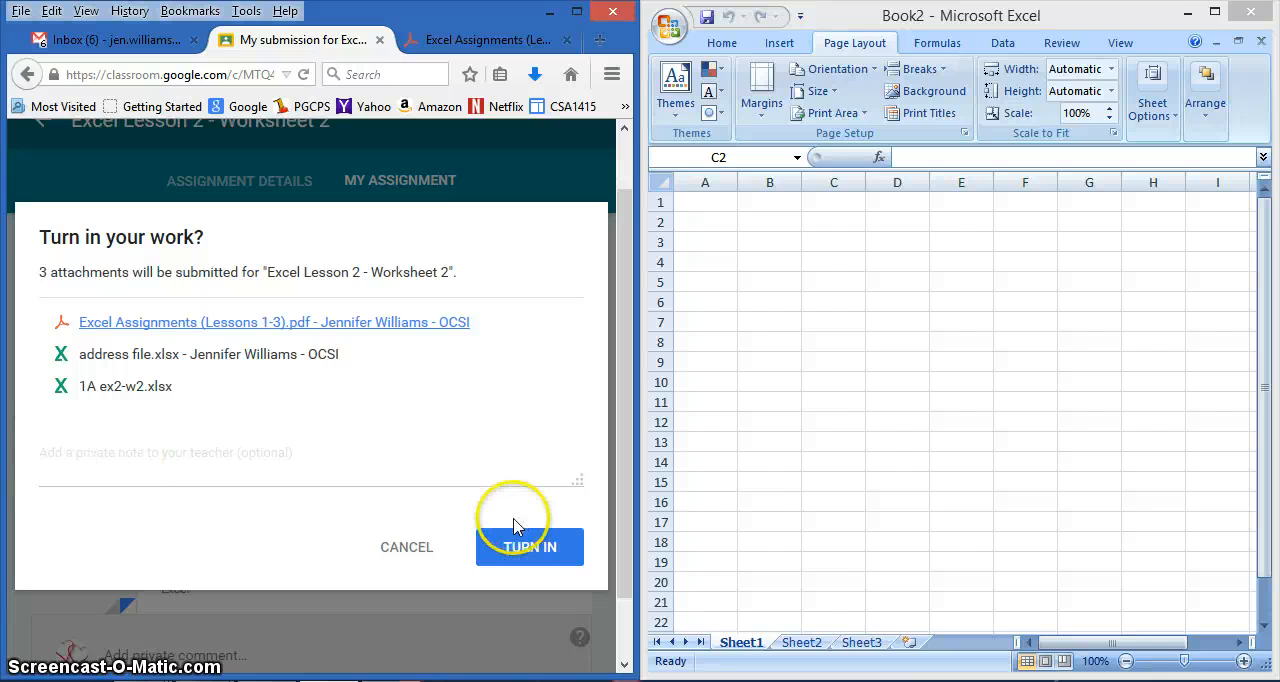
{"action": "left_click", "coordinate": [519, 553]}
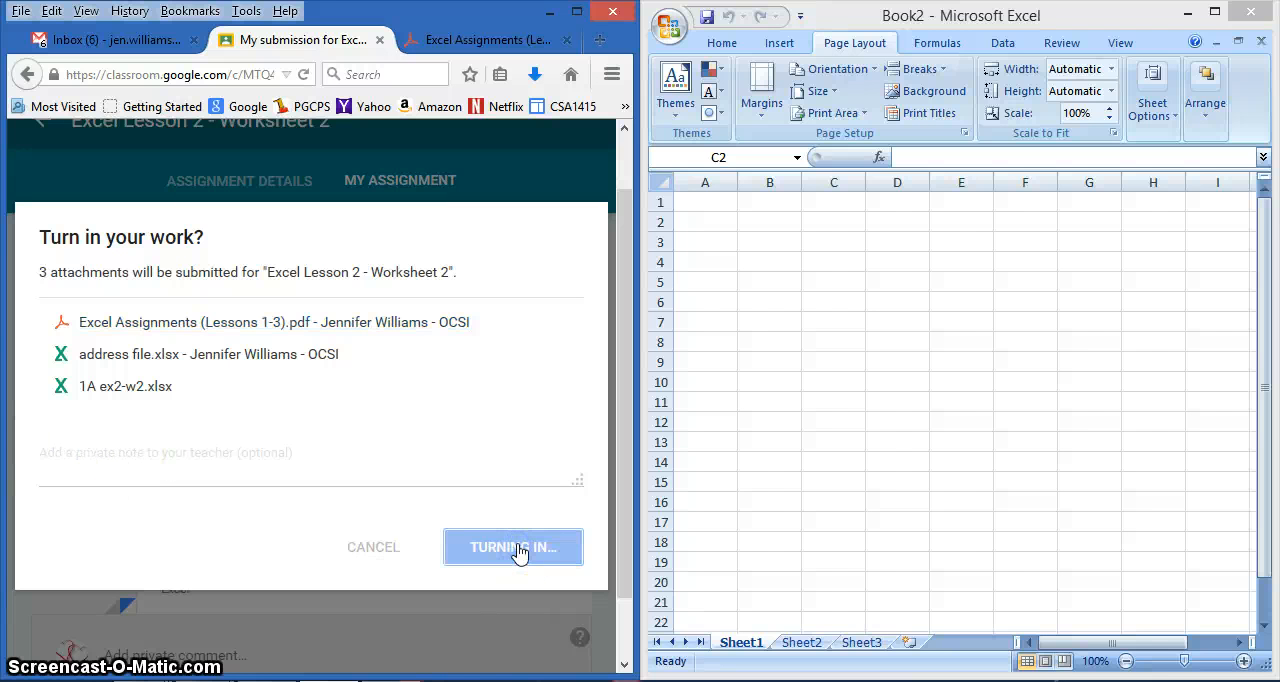